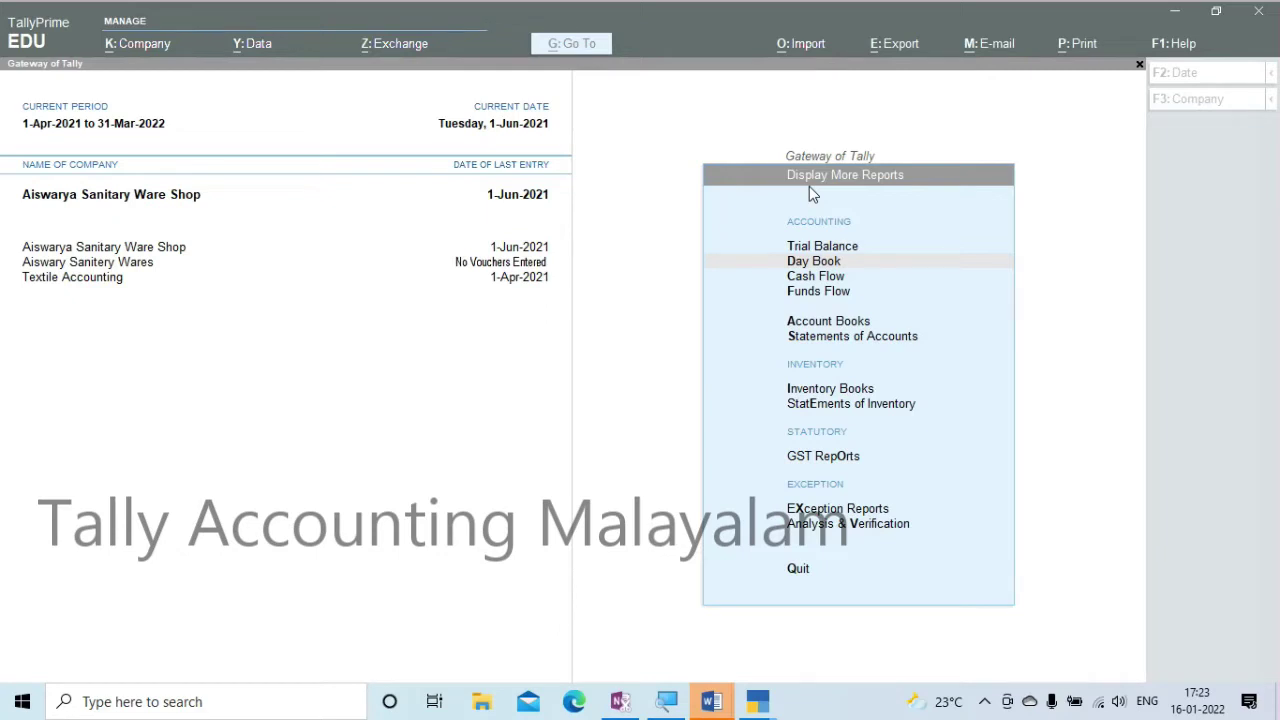
Close Display More Reports, return to Gateway of Tally, and bring up the Go To report list.
{"action": "key", "text": "Escape"}
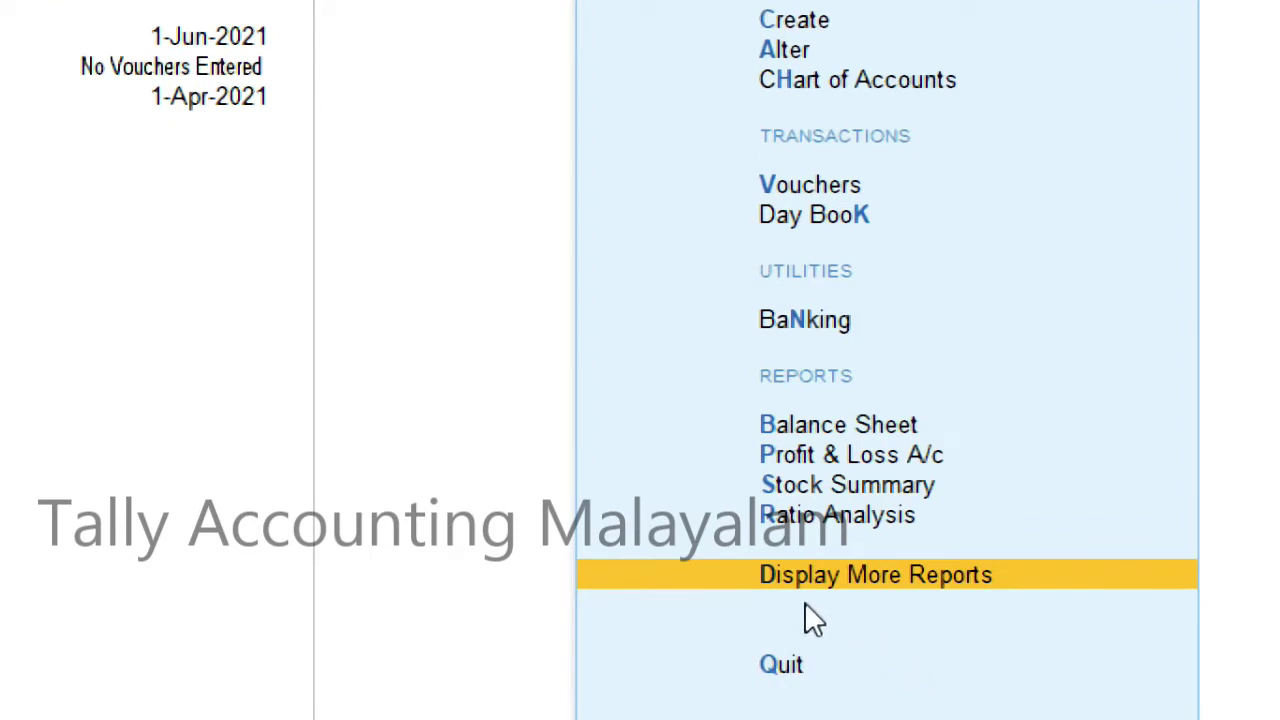
{"action": "key", "text": "Return"}
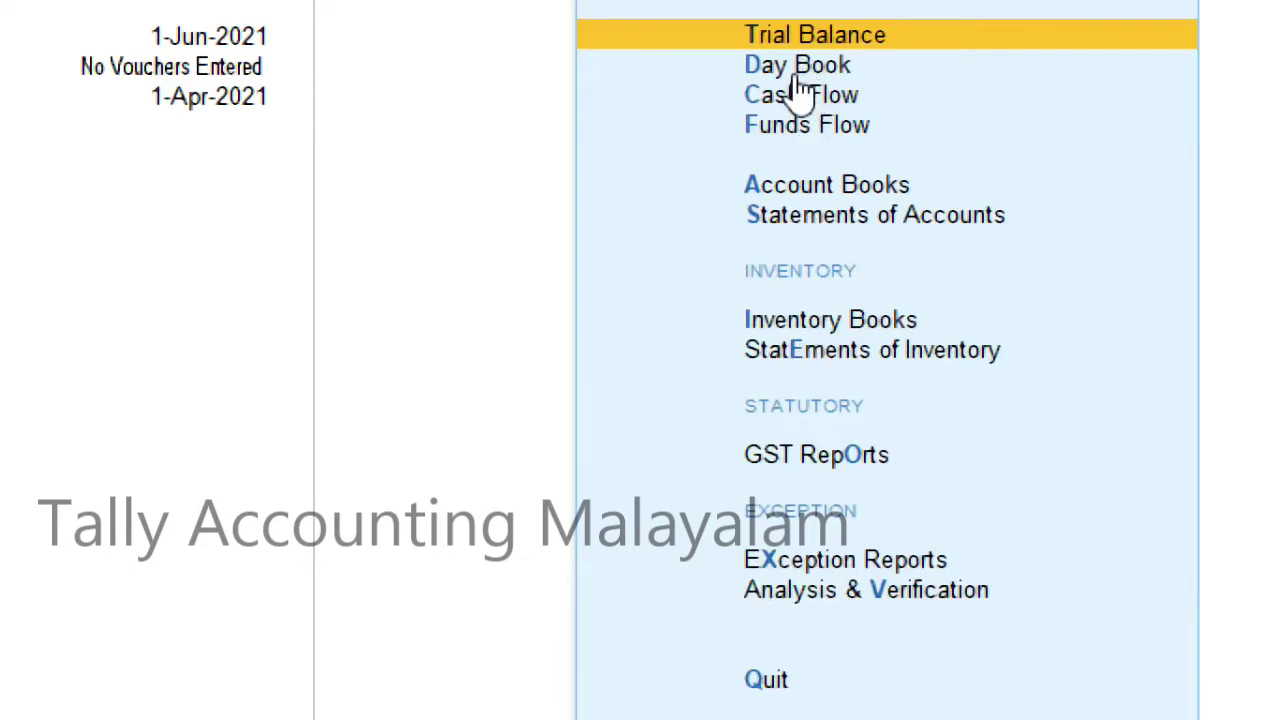
{"action": "key", "text": "Escape"}
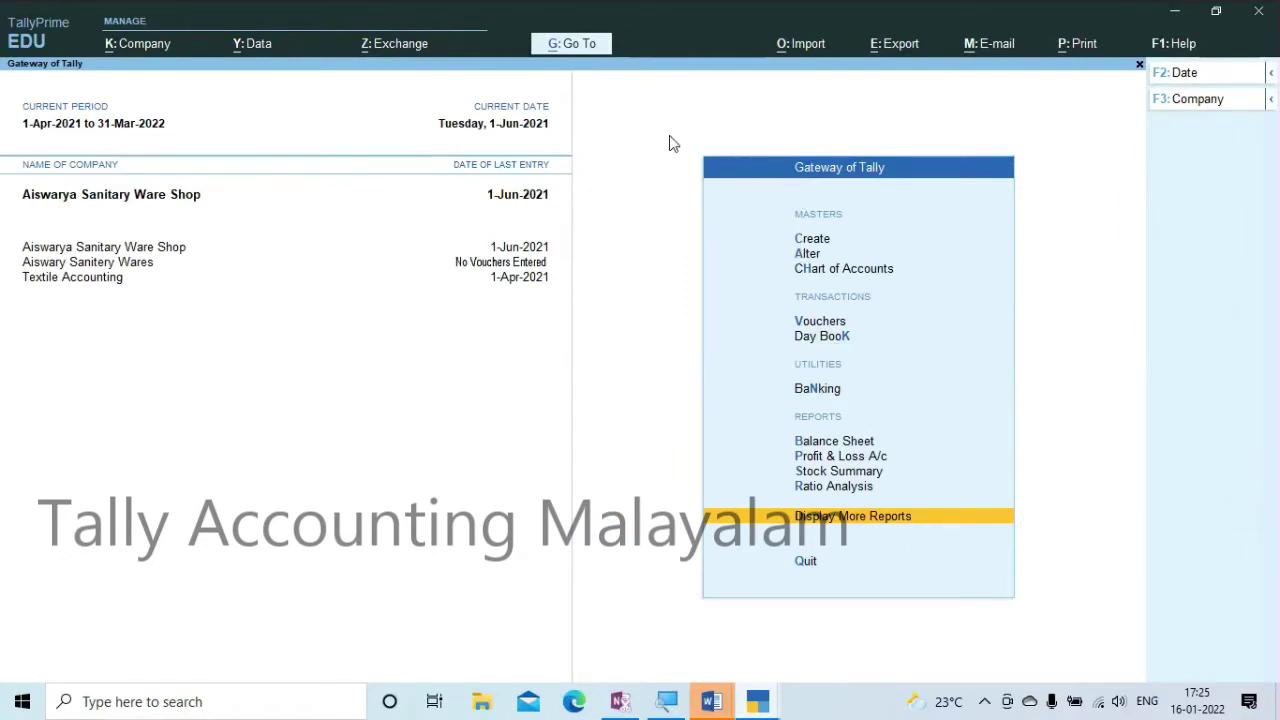
{"action": "left_click", "coordinate": [583, 48]}
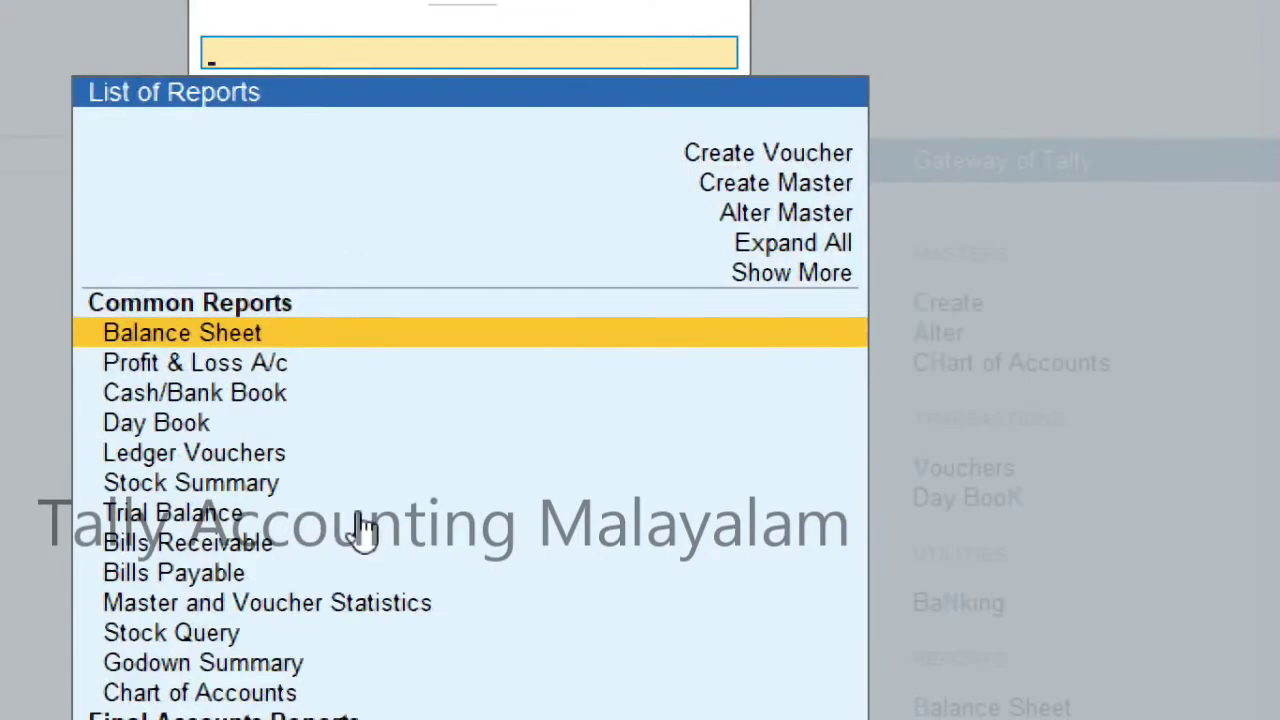
Open the Day Book from Common Reports, showing the five vouchers dated 1-Jun-2021.
{"action": "key", "text": "Up"}
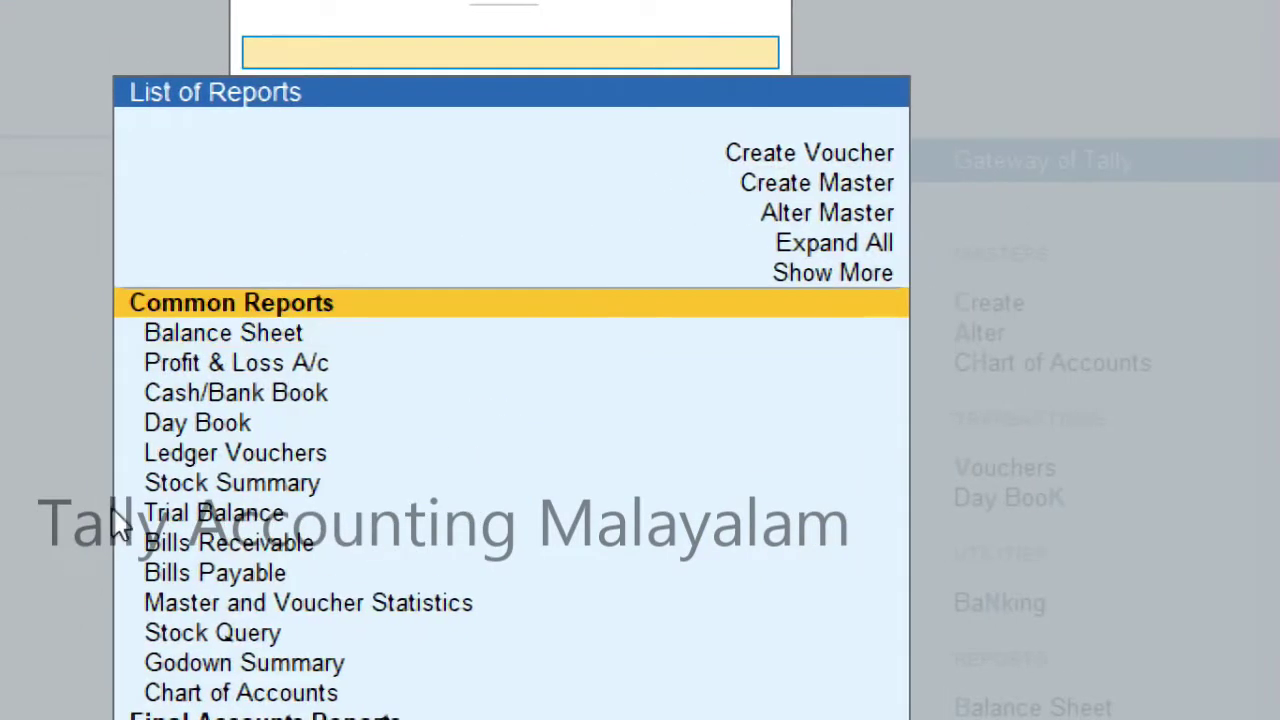
{"action": "left_click", "coordinate": [247, 432]}
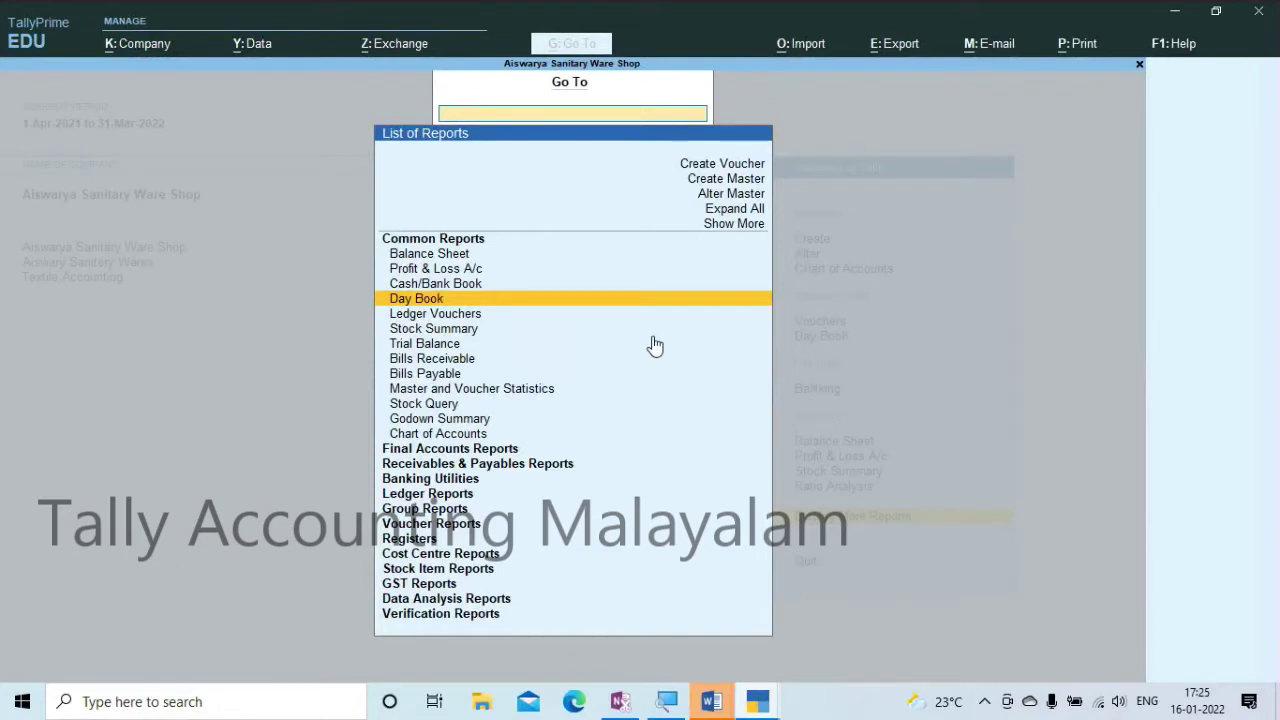
{"action": "key", "text": "Return"}
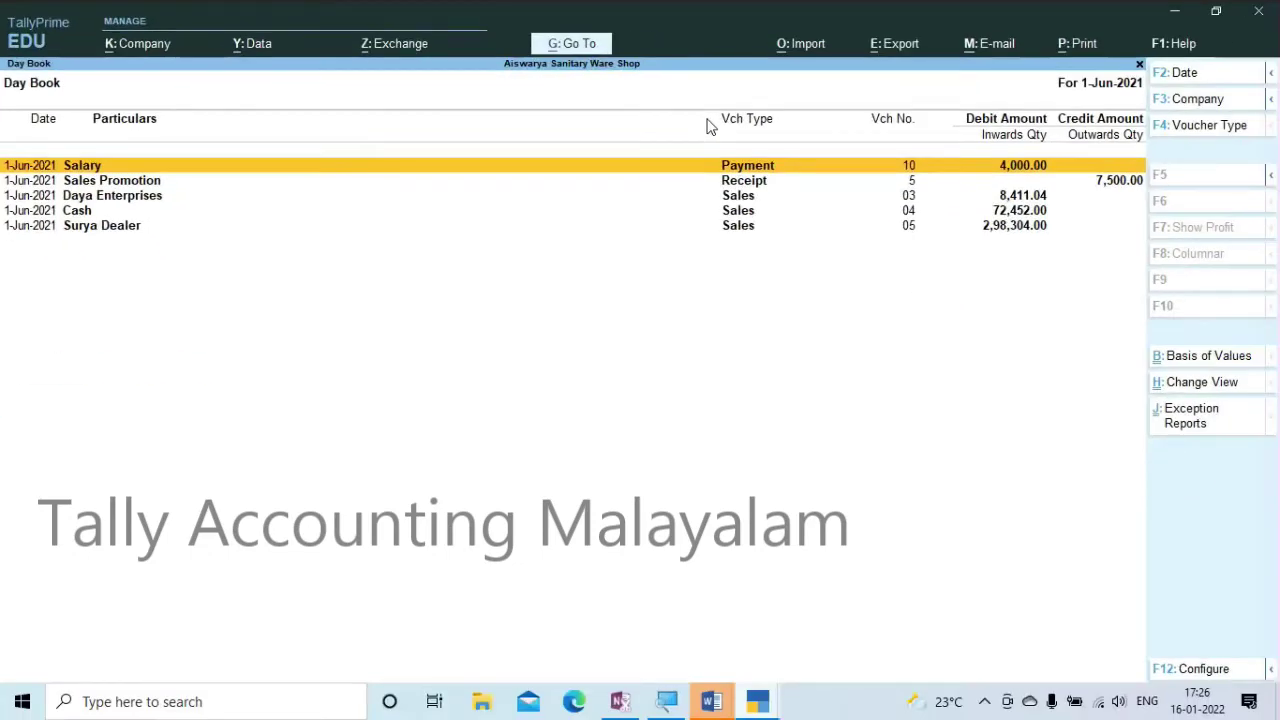
{"action": "key", "text": "F2"}
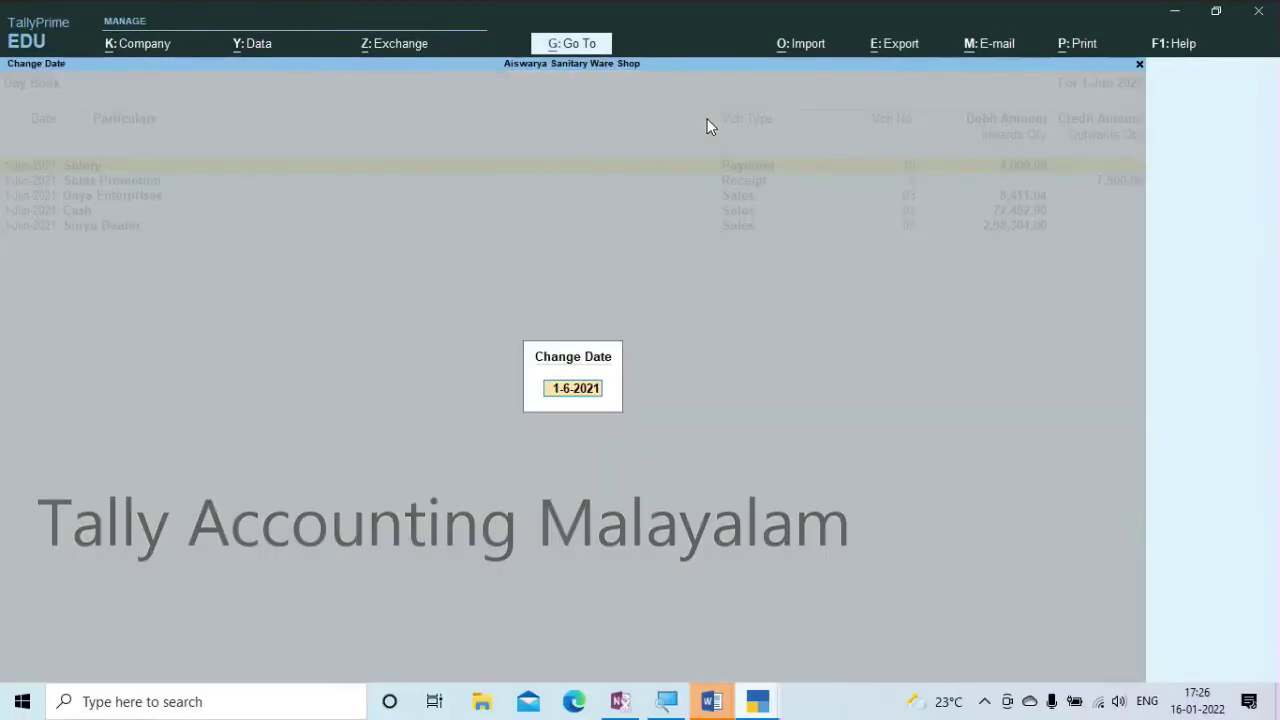
Clear the Change Date so the Day Book spans 1-Apr-2021 to 1-Jun-2021.
{"action": "key", "text": "BackSpace"}
{"action": "key", "text": "Return"}
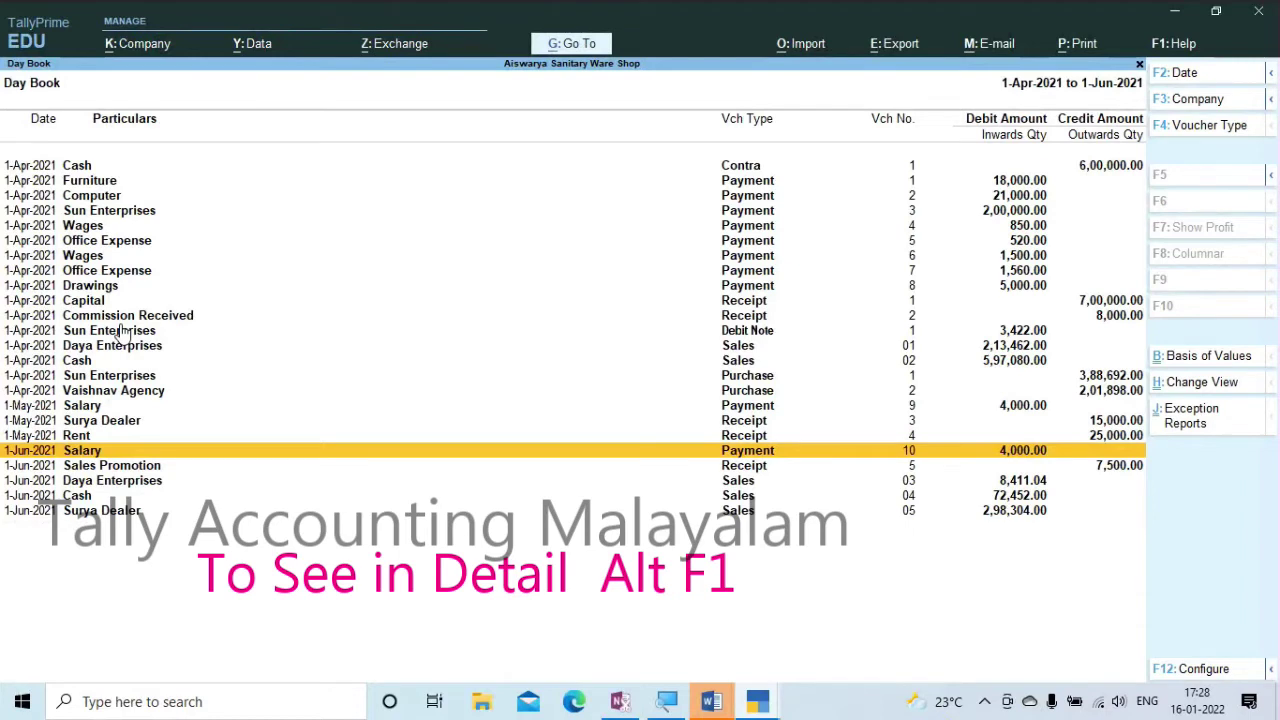
{"action": "key", "text": "alt+F1"}
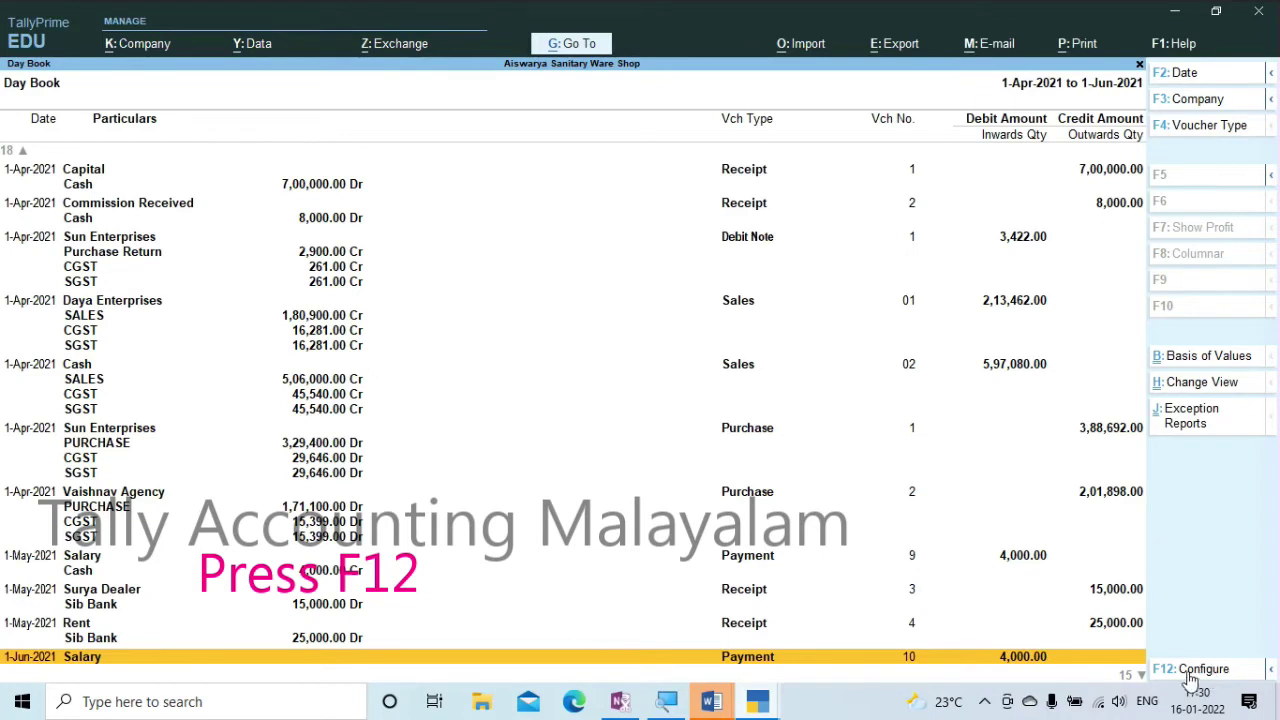
Set Show Narrations to Yes in the Day Book configuration, keeping the Detailed format.
{"action": "left_click", "coordinate": [1190, 676]}
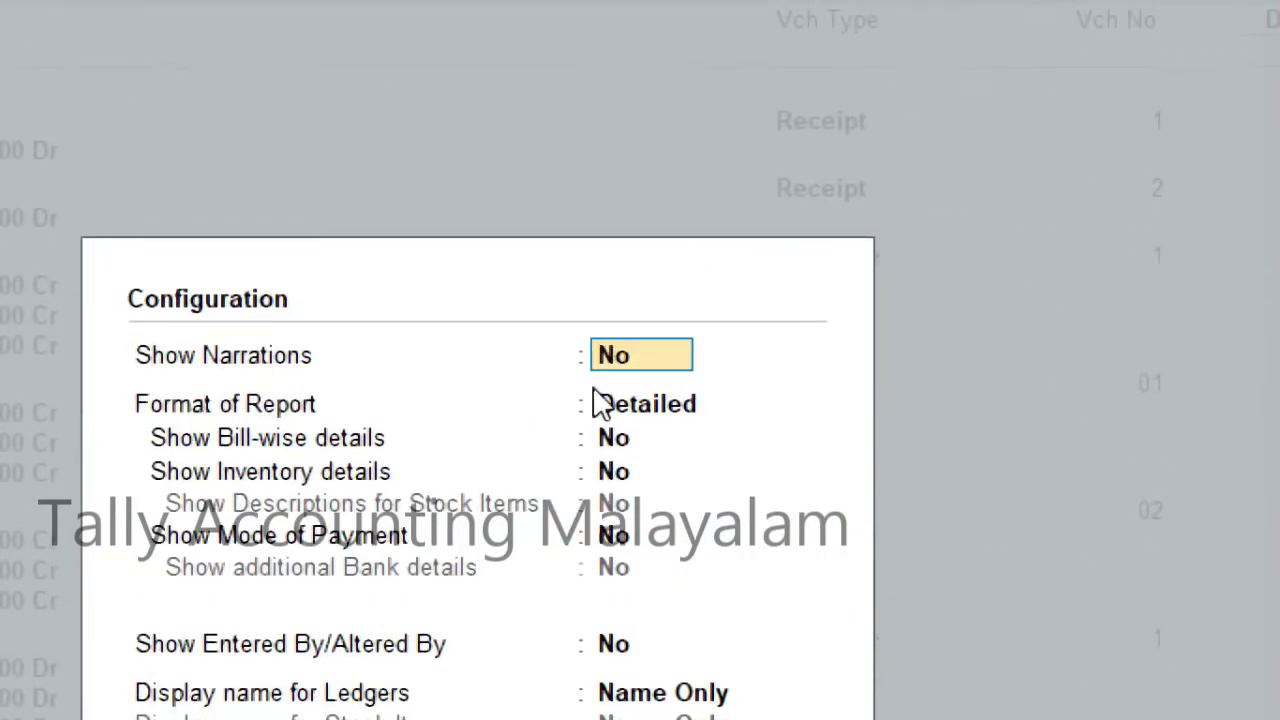
{"action": "type", "text": "y"}
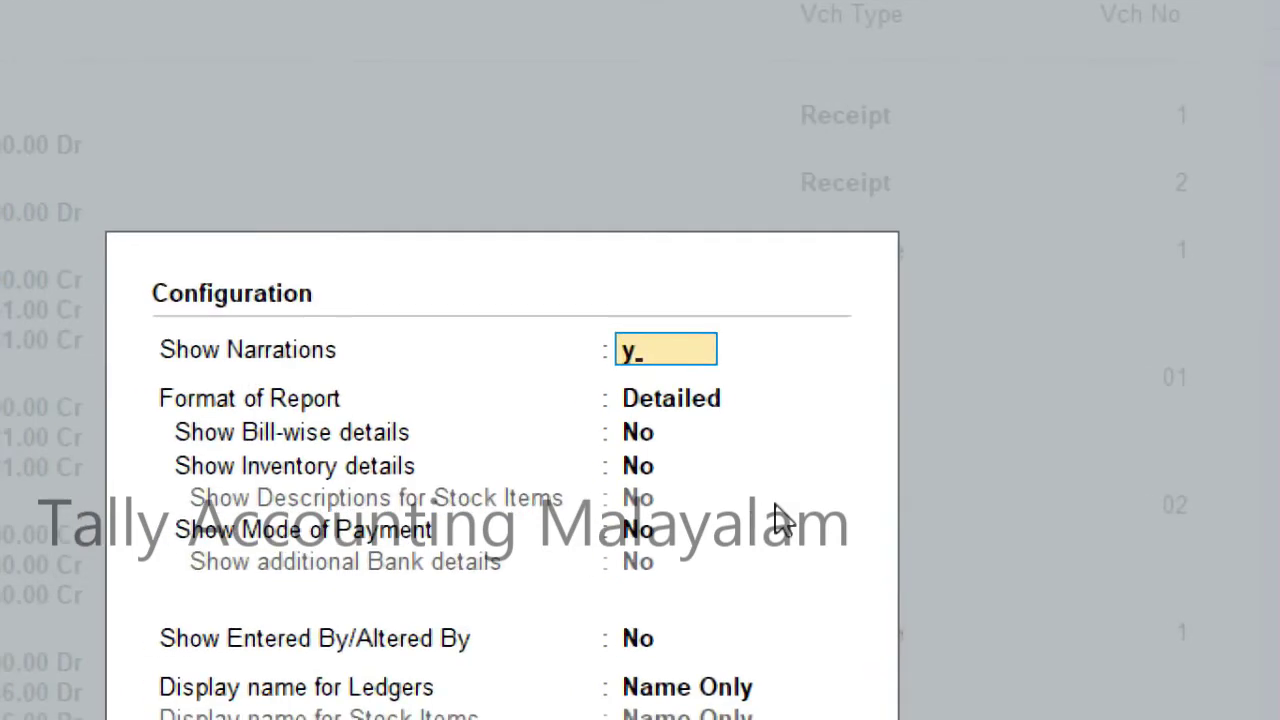
{"action": "key", "text": "Return"}
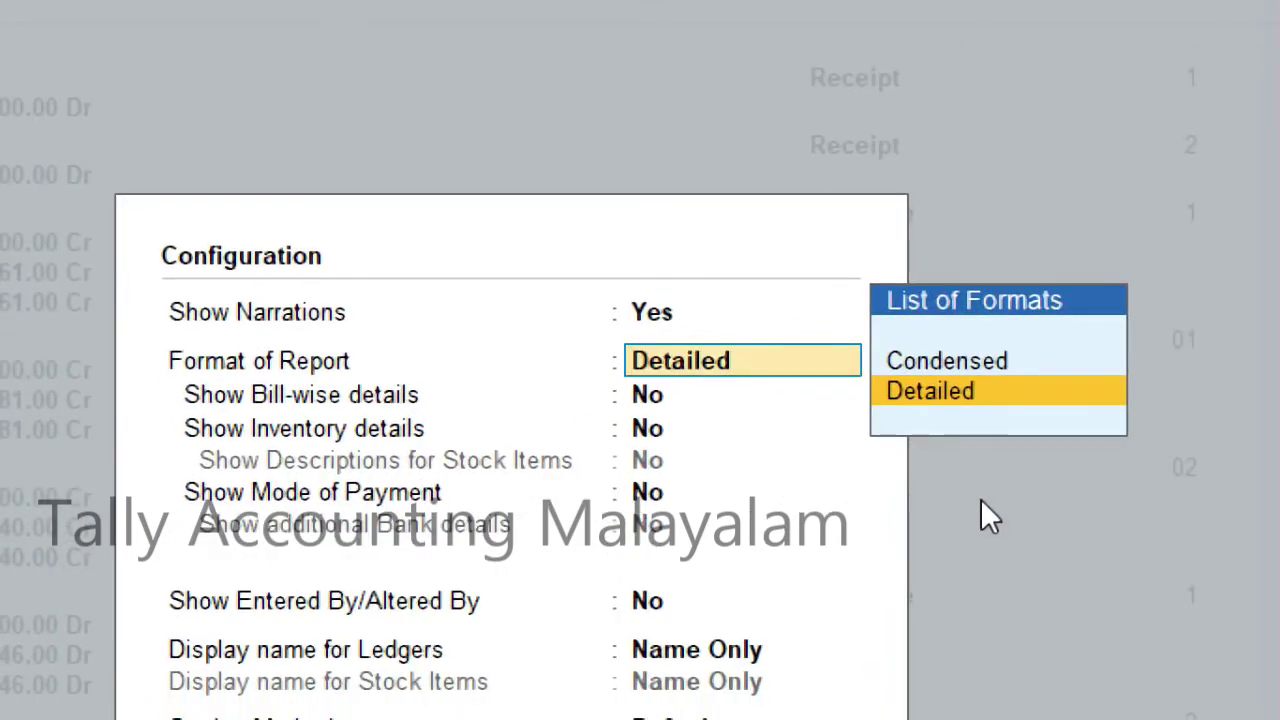
{"action": "key", "text": "Return"}
{"action": "key", "text": "Return"}
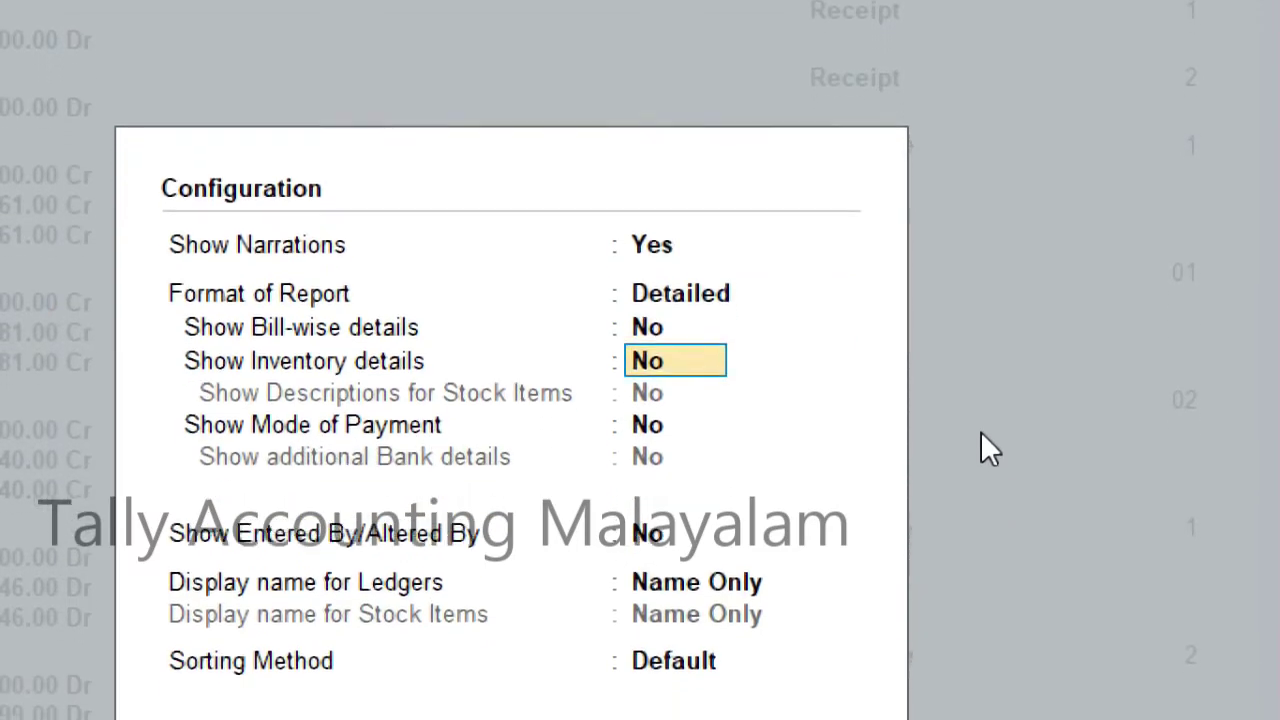
{"action": "key", "text": "Return"}
{"action": "key", "text": "Return"}
{"action": "key", "text": "Return"}
{"action": "key", "text": "Return"}
{"action": "key", "text": "Return"}
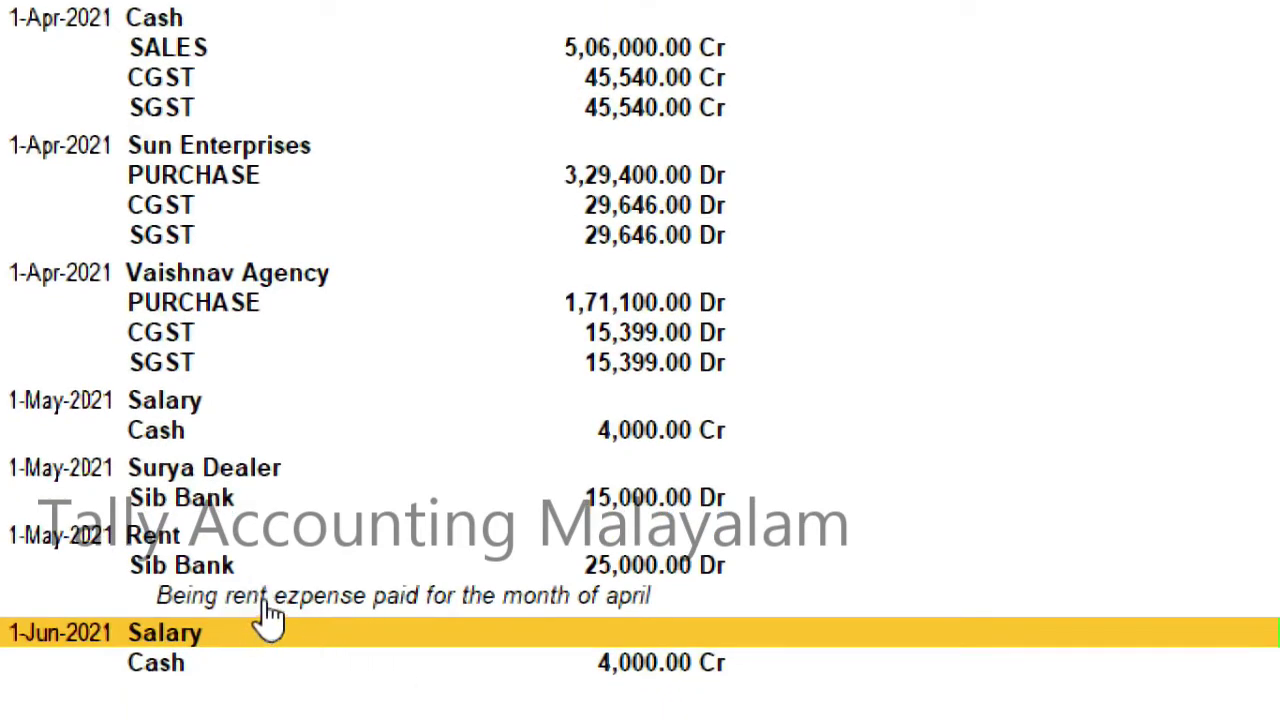
{"action": "left_click", "coordinate": [266, 602]}
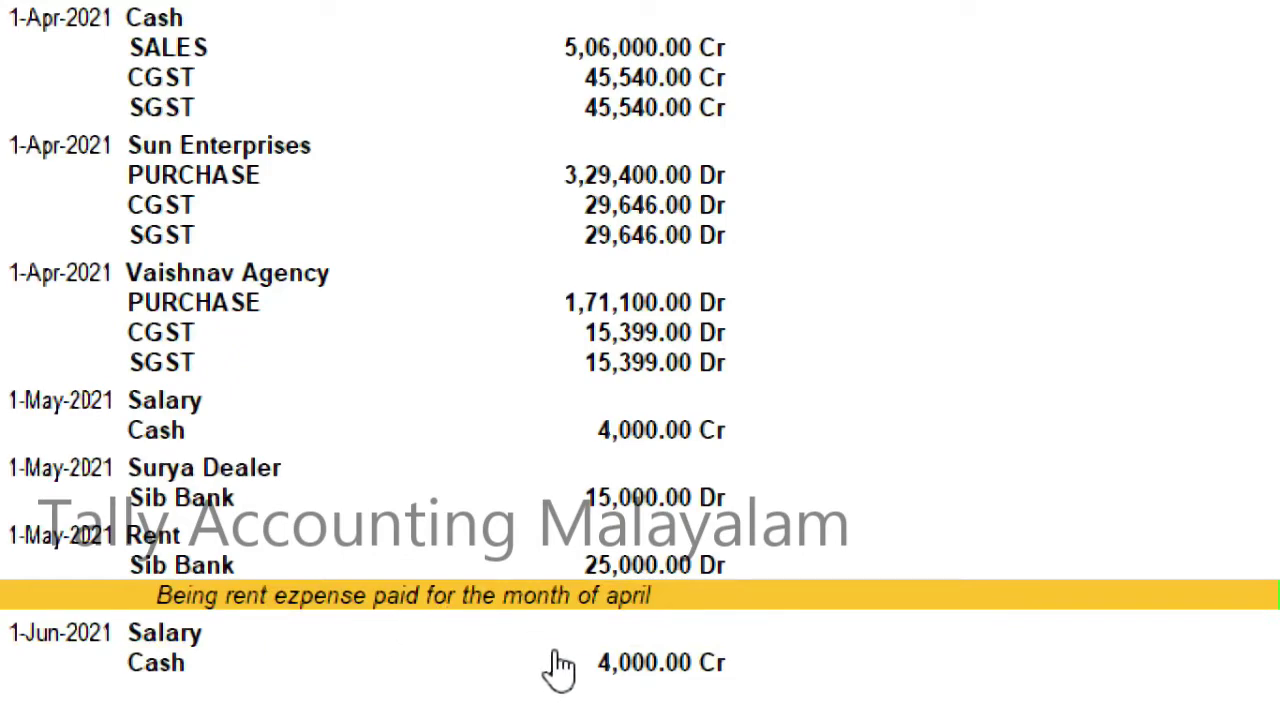
{"action": "key", "text": "Down"}
{"action": "key", "text": "Down"}
{"action": "key", "text": "Down"}
{"action": "key", "text": "Down"}
{"action": "key", "text": "Down"}
{"action": "key", "text": "Down"}
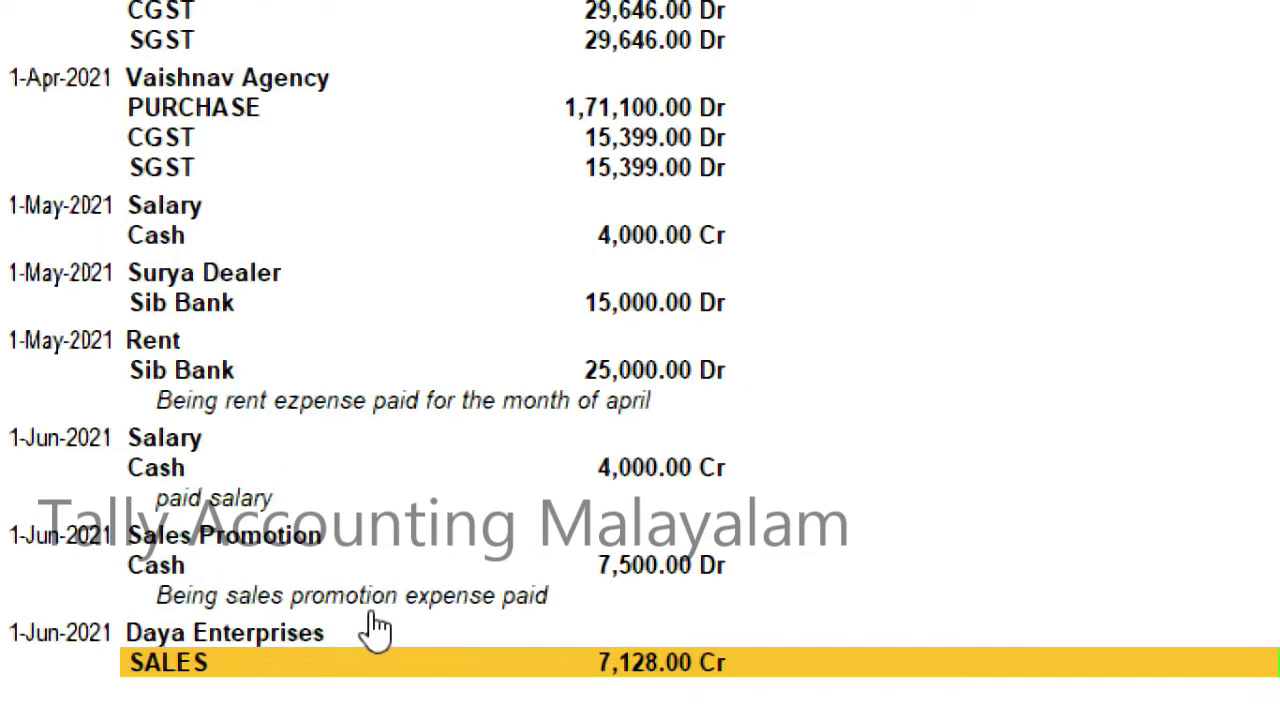
{"action": "left_click", "coordinate": [250, 603]}
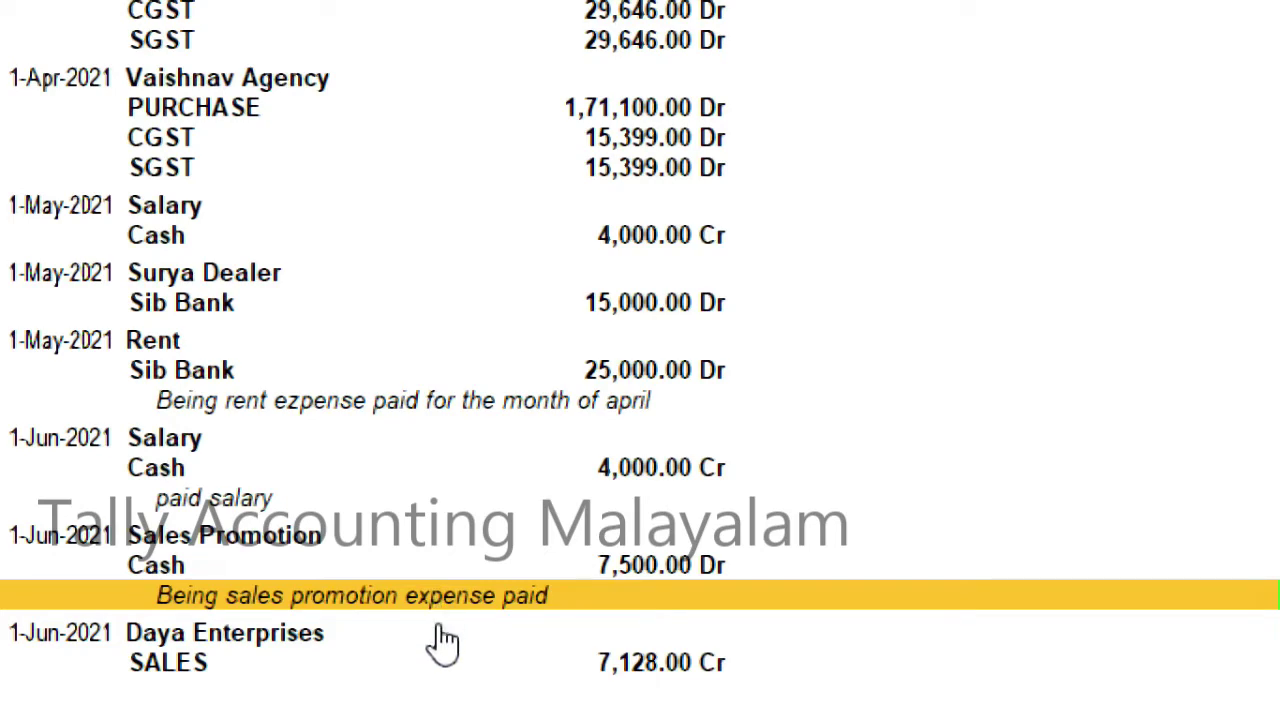
{"action": "scroll", "coordinate": [300, 38], "scroll_direction": "up", "scroll_amount": 5}
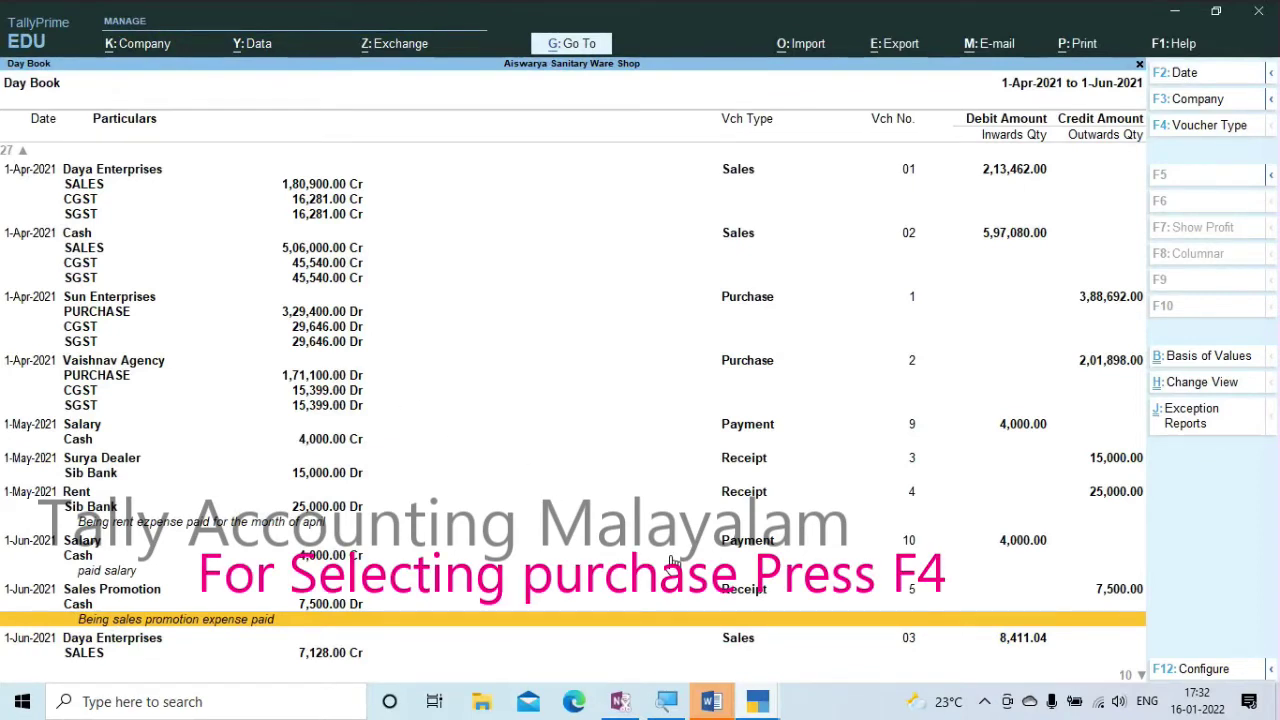
Filter to the two Purchase vouchers, view them in detail, then return to the full Day Book.
{"action": "key", "text": "F4"}
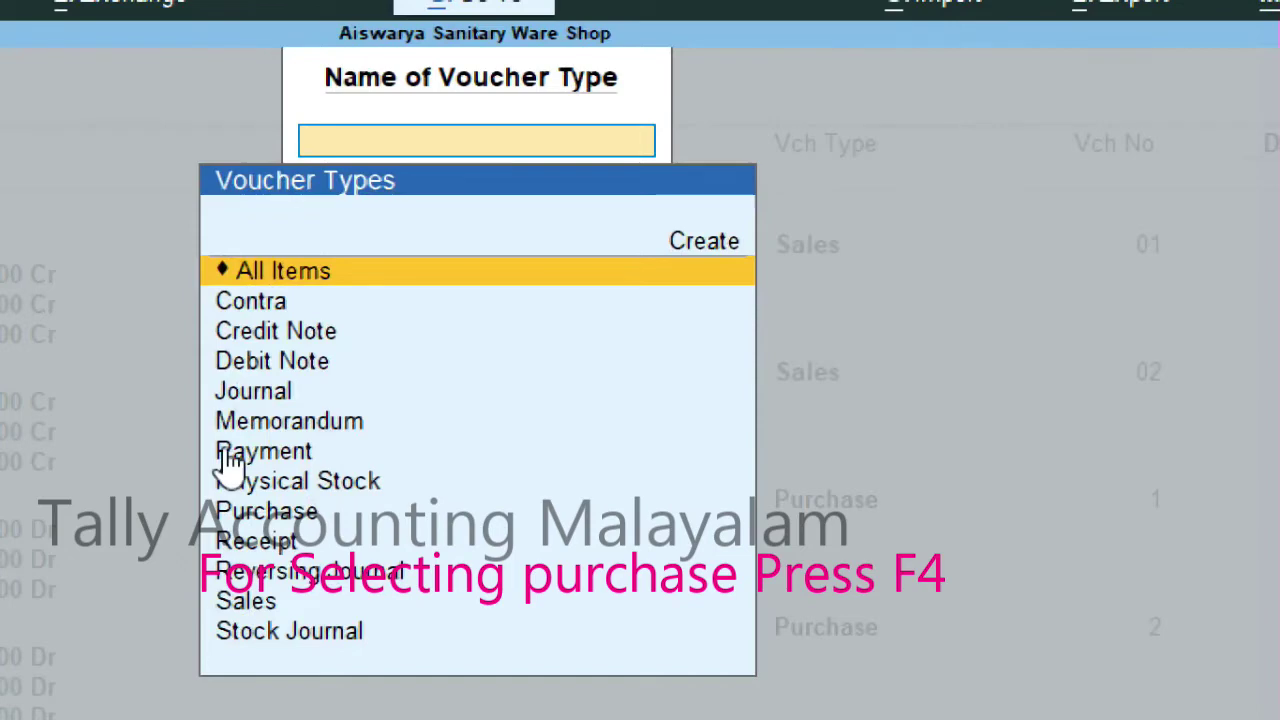
{"action": "key", "text": "Down"}
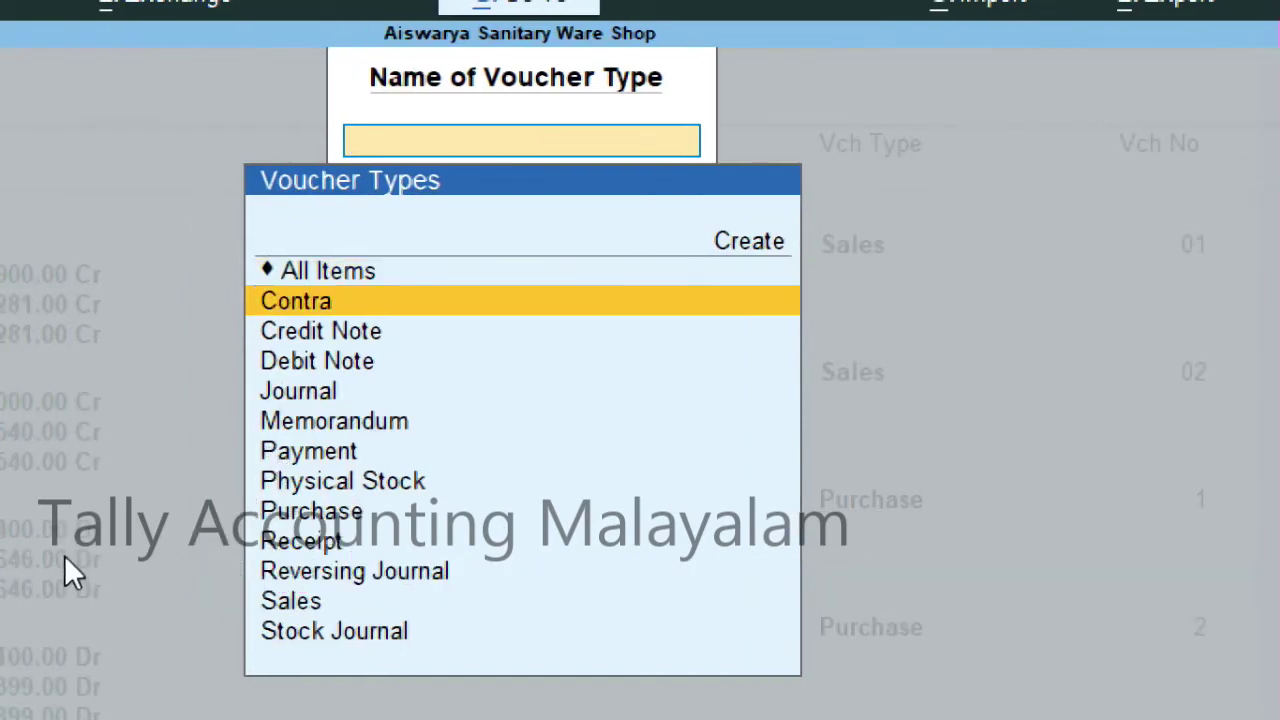
{"action": "key", "text": "Down"}
{"action": "key", "text": "Down"}
{"action": "key", "text": "Down"}
{"action": "key", "text": "Down"}
{"action": "key", "text": "Down"}
{"action": "key", "text": "Down"}
{"action": "key", "text": "Down"}
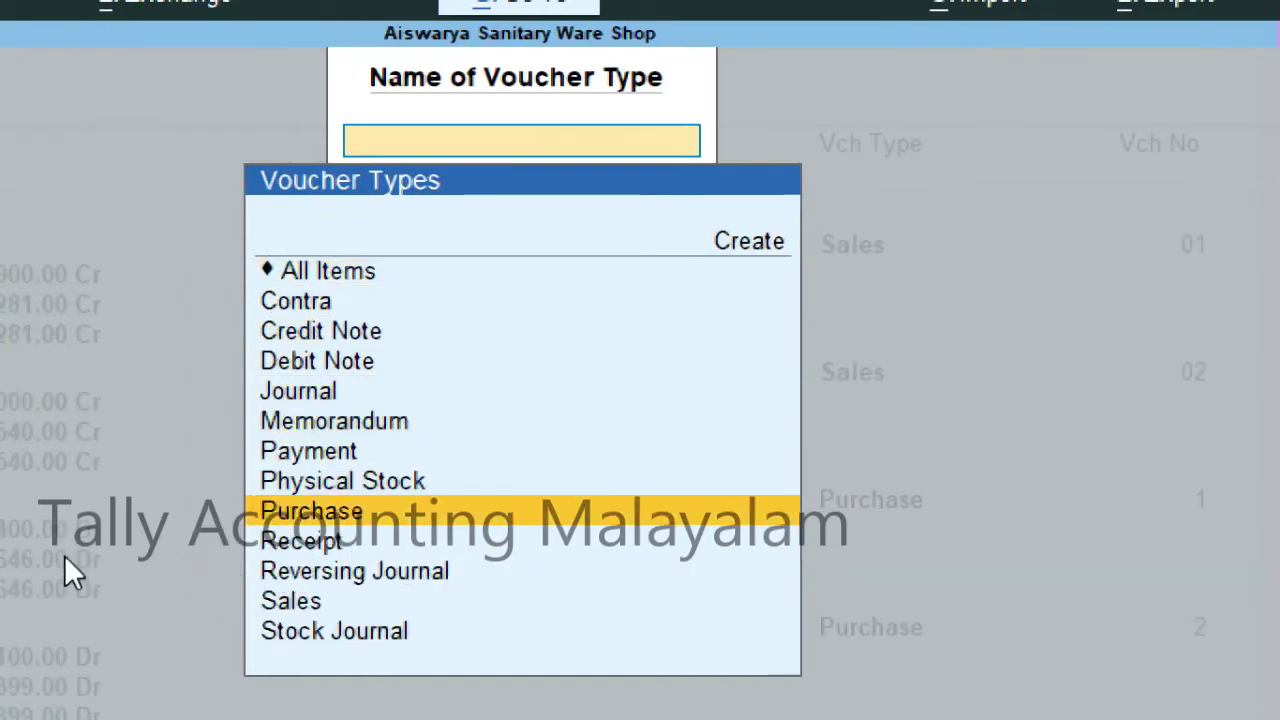
{"action": "key", "text": "Return"}
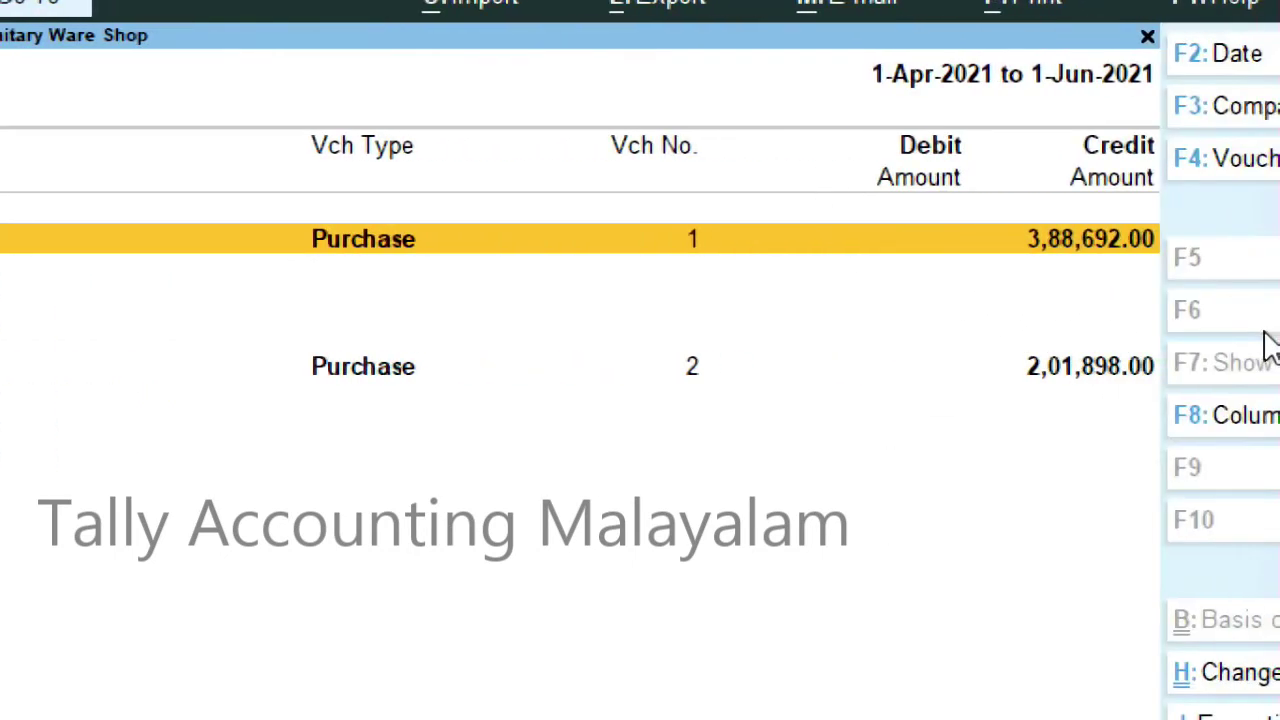
{"action": "key", "text": "alt+F5"}
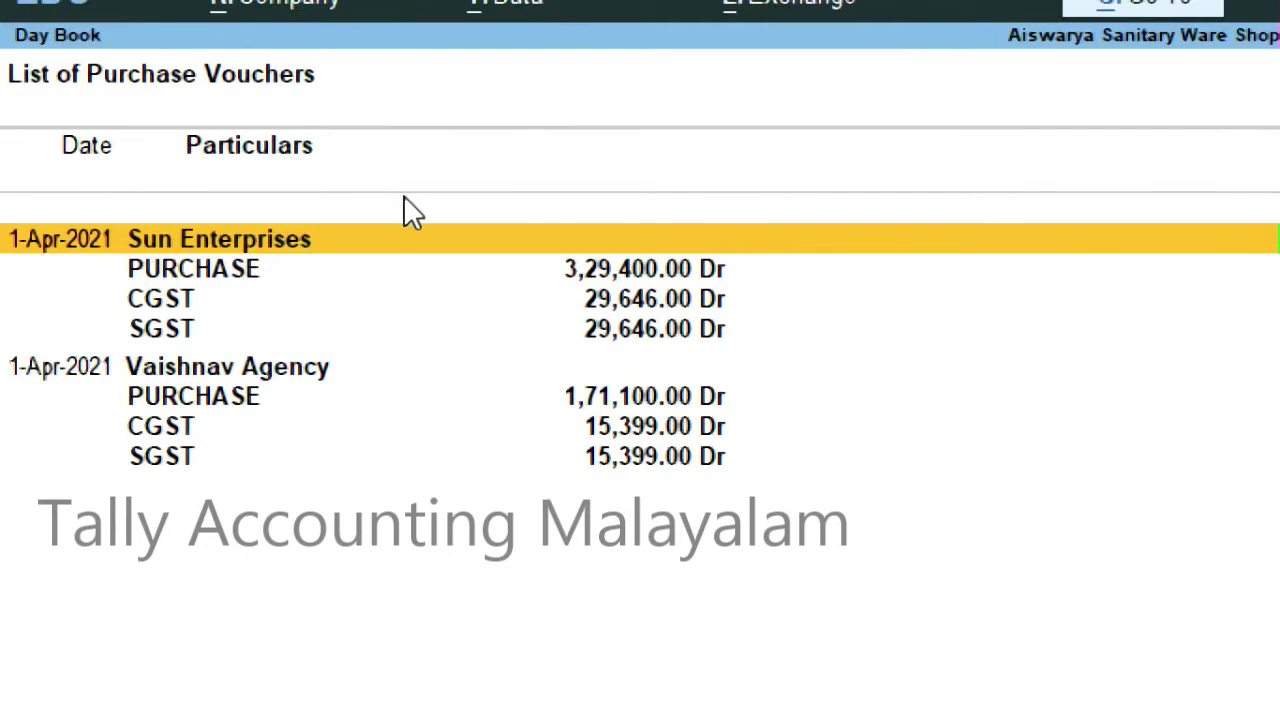
{"action": "key", "text": "Escape"}
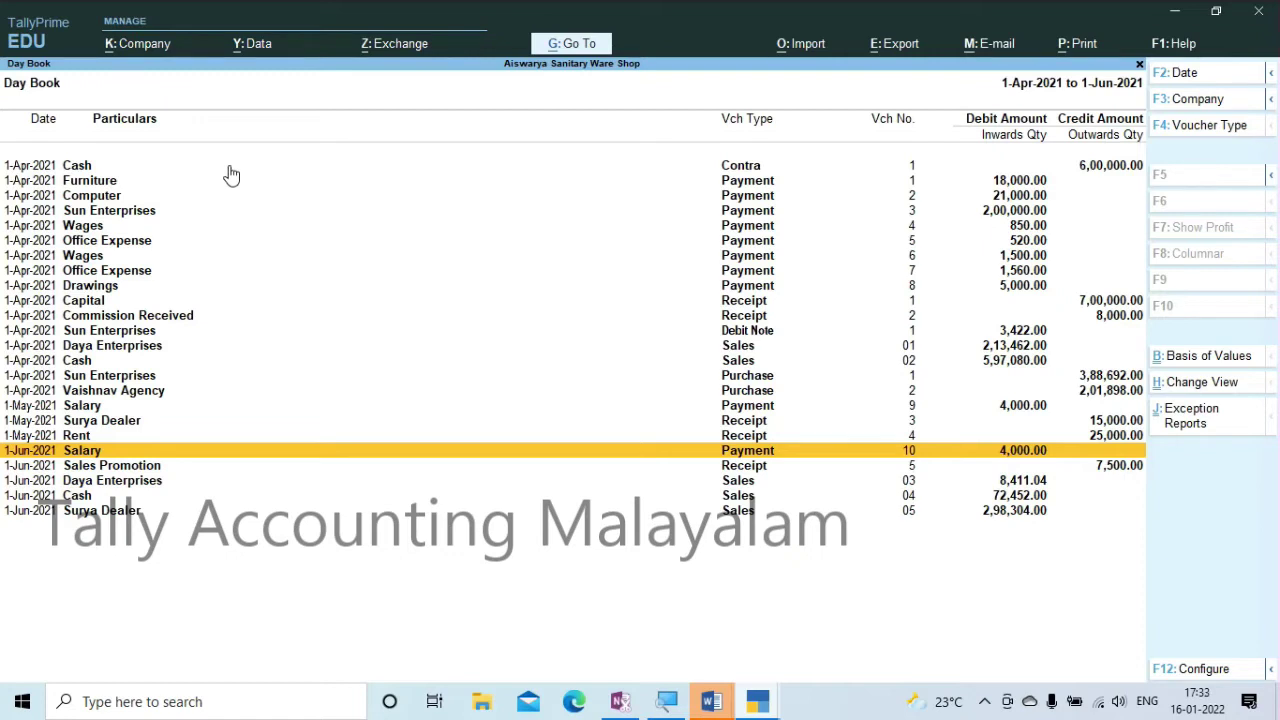
{"action": "key", "text": "F4"}
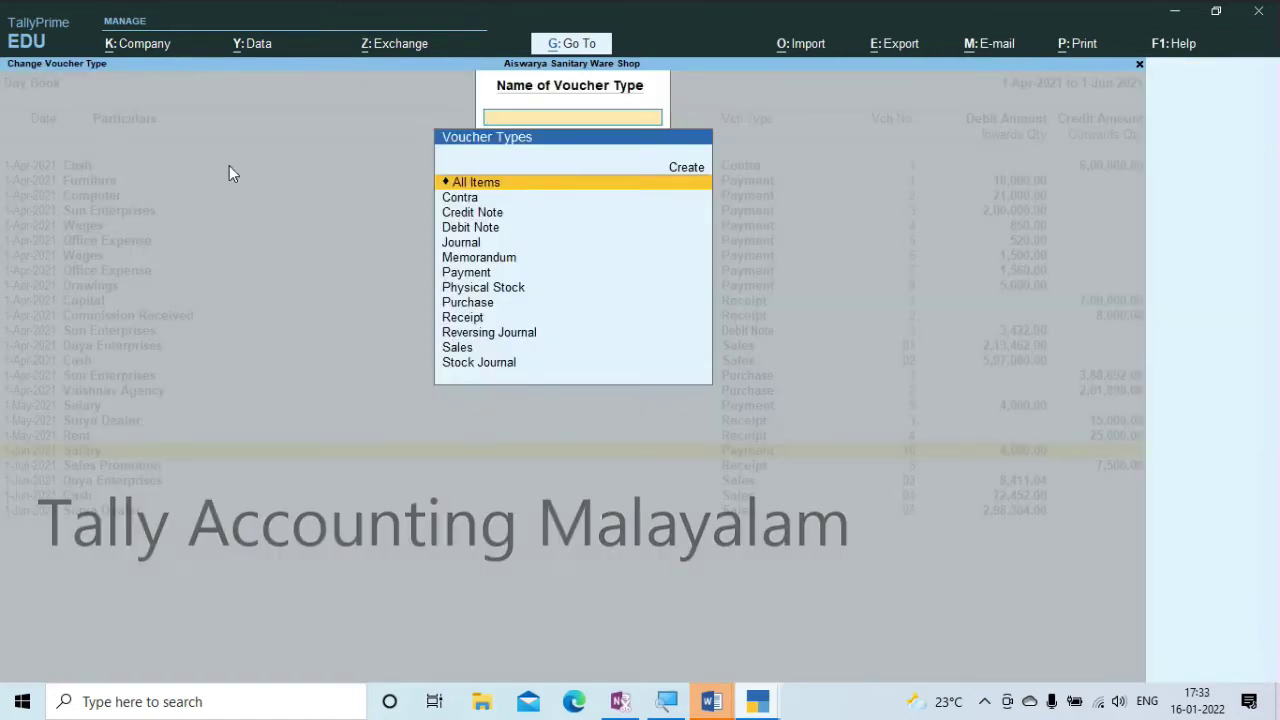
Choose Sales as the voucher type, listing five sales totalling 11,89,709.04.
{"action": "key", "text": "Down"}
{"action": "key", "text": "Down"}
{"action": "key", "text": "Down"}
{"action": "key", "text": "Down"}
{"action": "key", "text": "Down"}
{"action": "key", "text": "Down"}
{"action": "key", "text": "Down"}
{"action": "key", "text": "Down"}
{"action": "key", "text": "Down"}
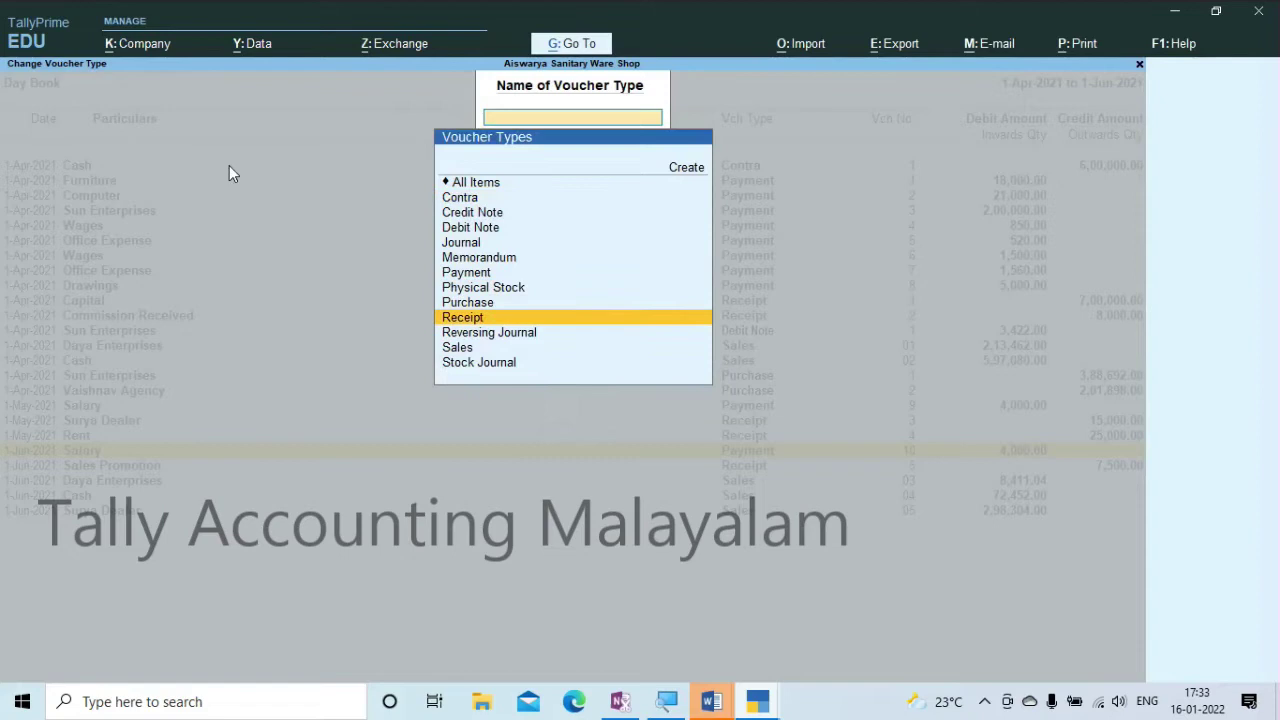
{"action": "key", "text": "Down"}
{"action": "key", "text": "Down"}
{"action": "key", "text": "Return"}
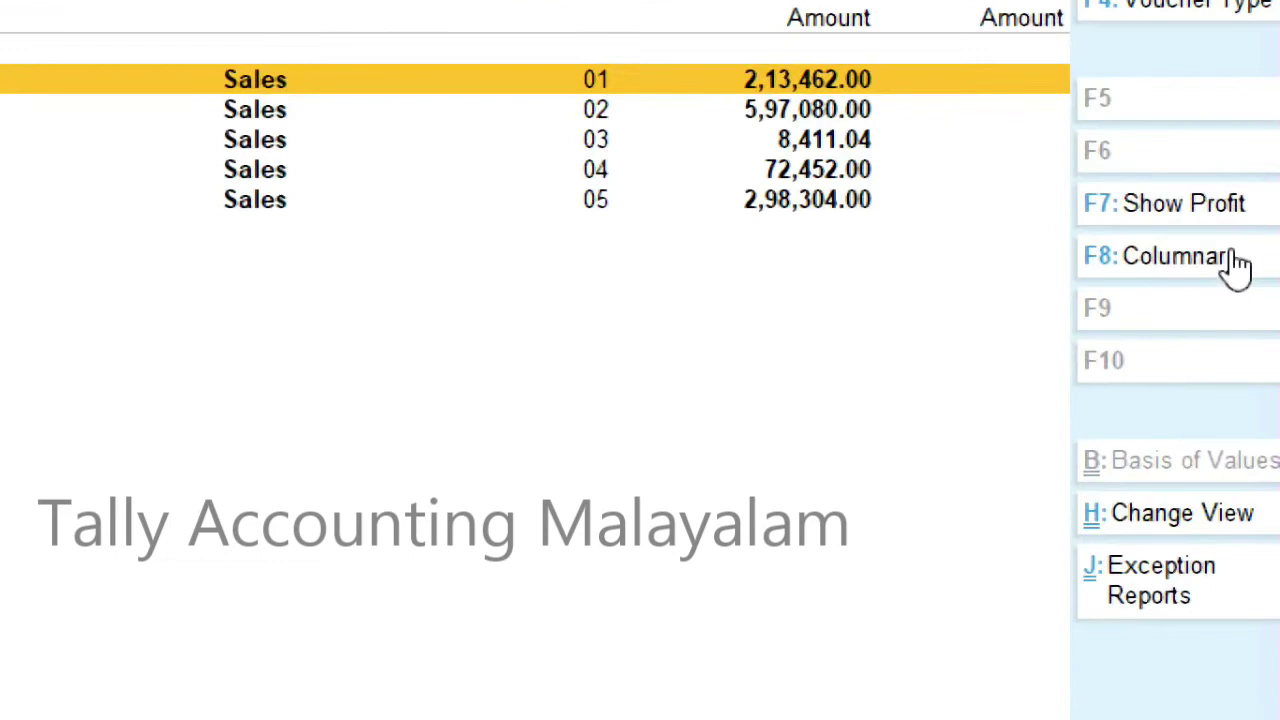
{"action": "left_click", "coordinate": [1158, 225]}
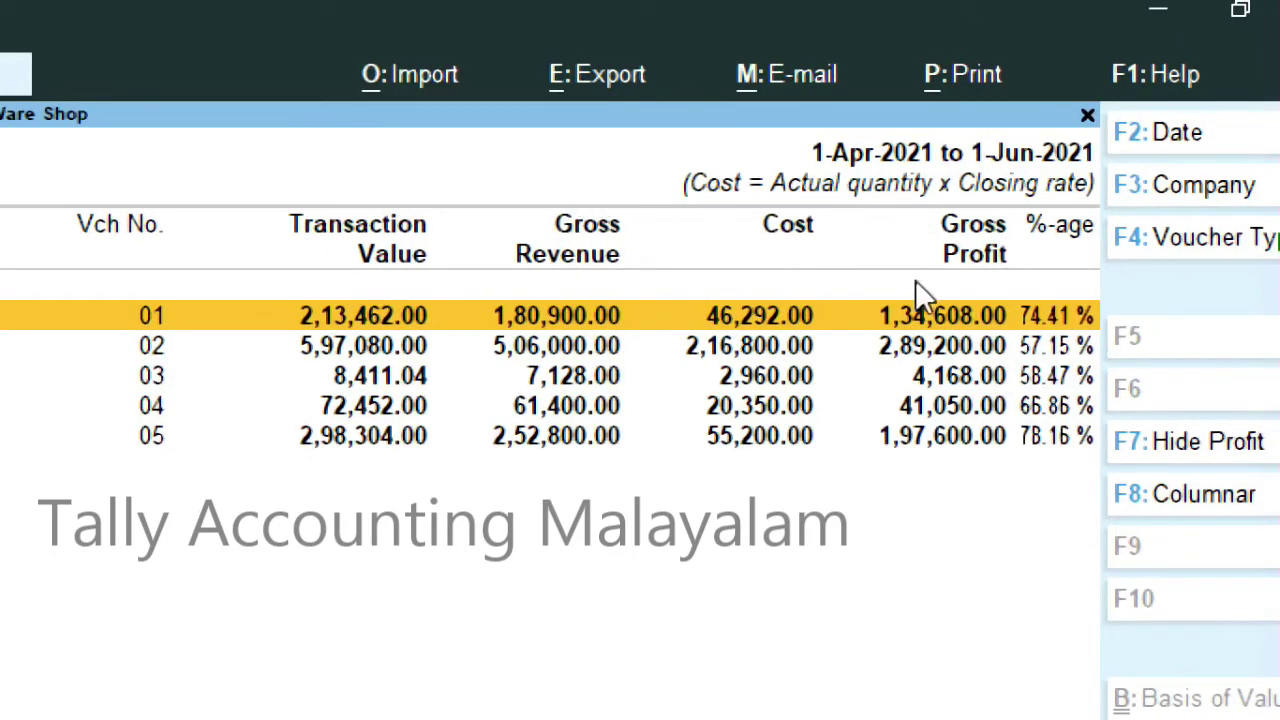
Hide the profit columns with F7 so only debit amounts per sales voucher remain.
{"action": "key", "text": "F7"}
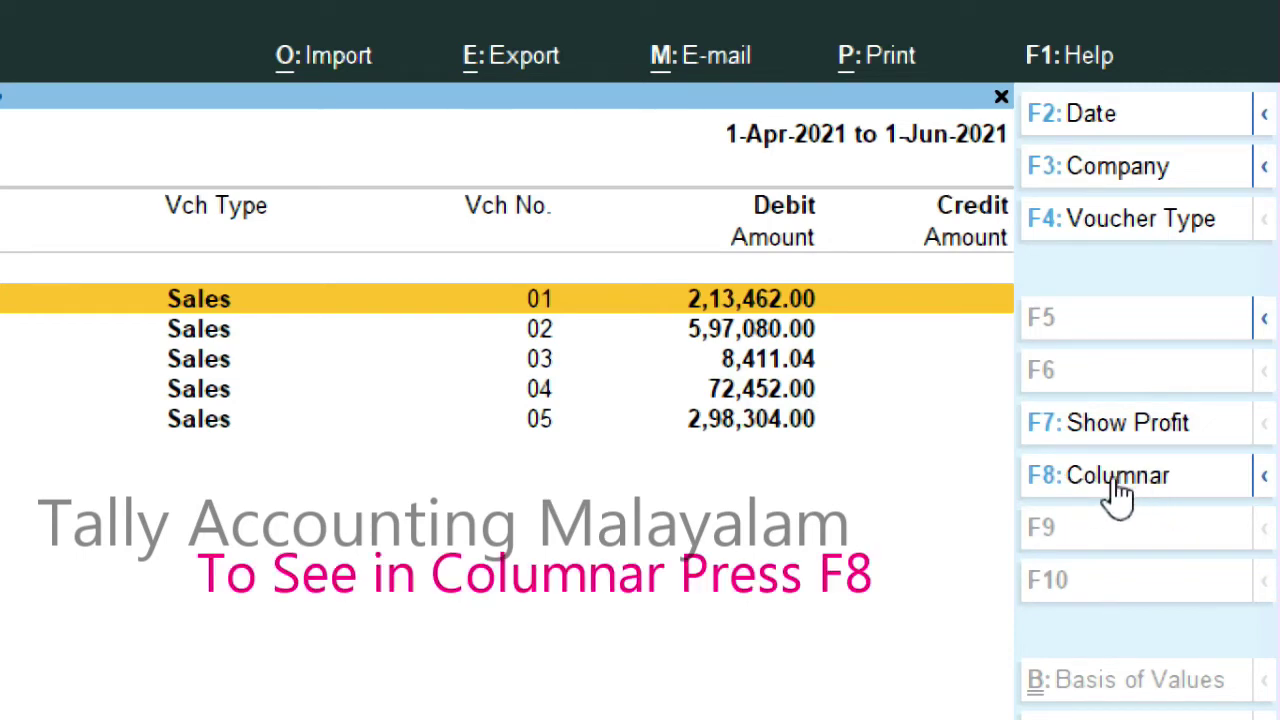
Switch the sales list to a columnar register with Show voucher type set to Yes.
{"action": "left_click", "coordinate": [1199, 262]}
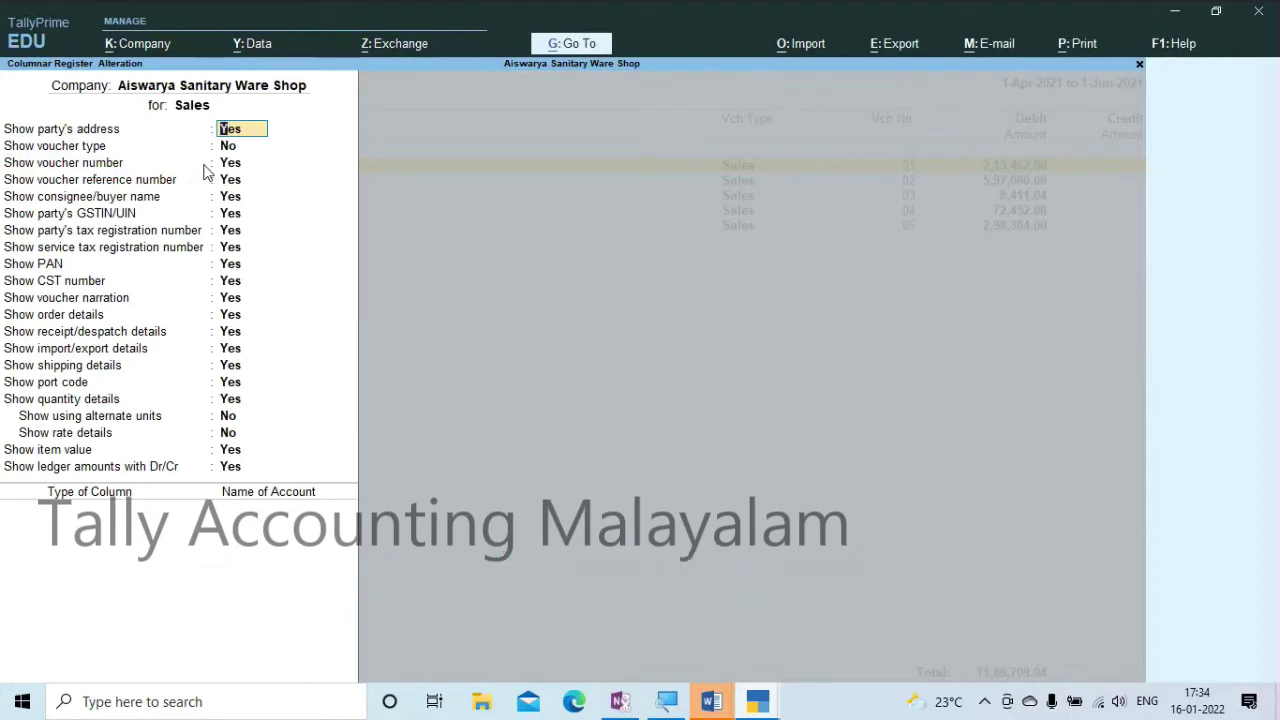
{"action": "key", "text": "Return"}
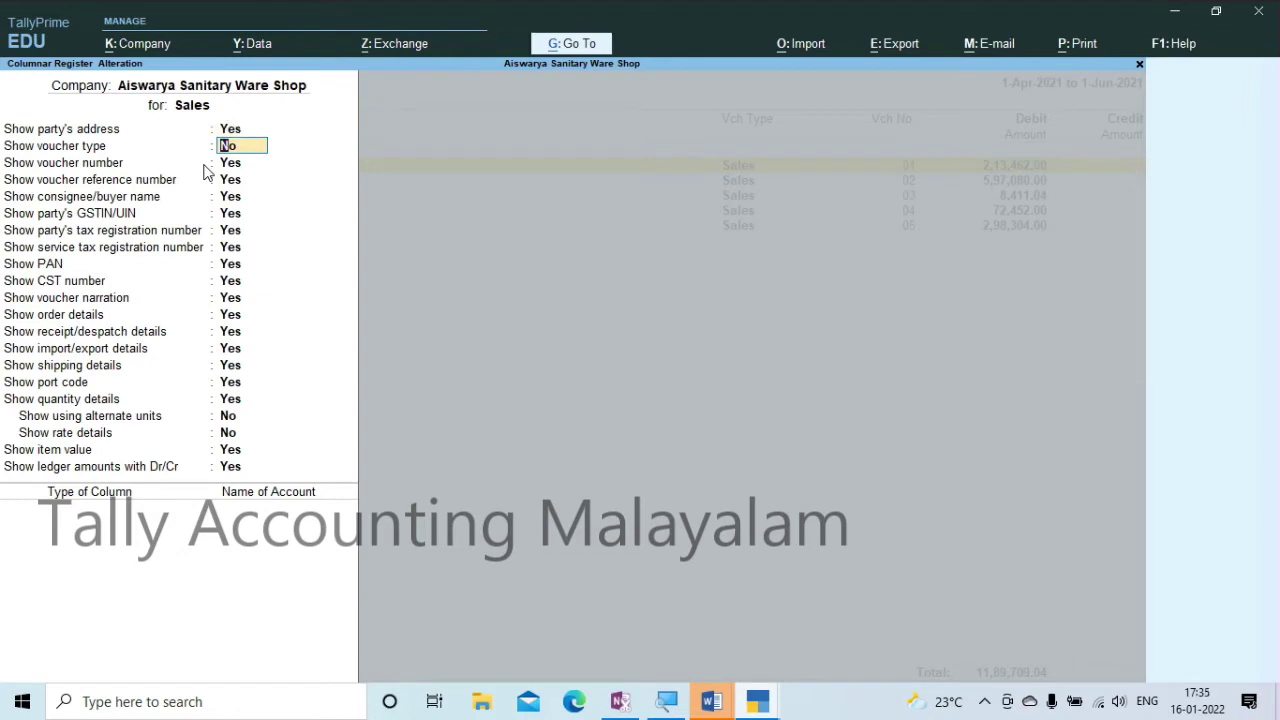
{"action": "type", "text": "y"}
{"action": "type", "text": "Yes"}
{"action": "key", "text": "Return"}
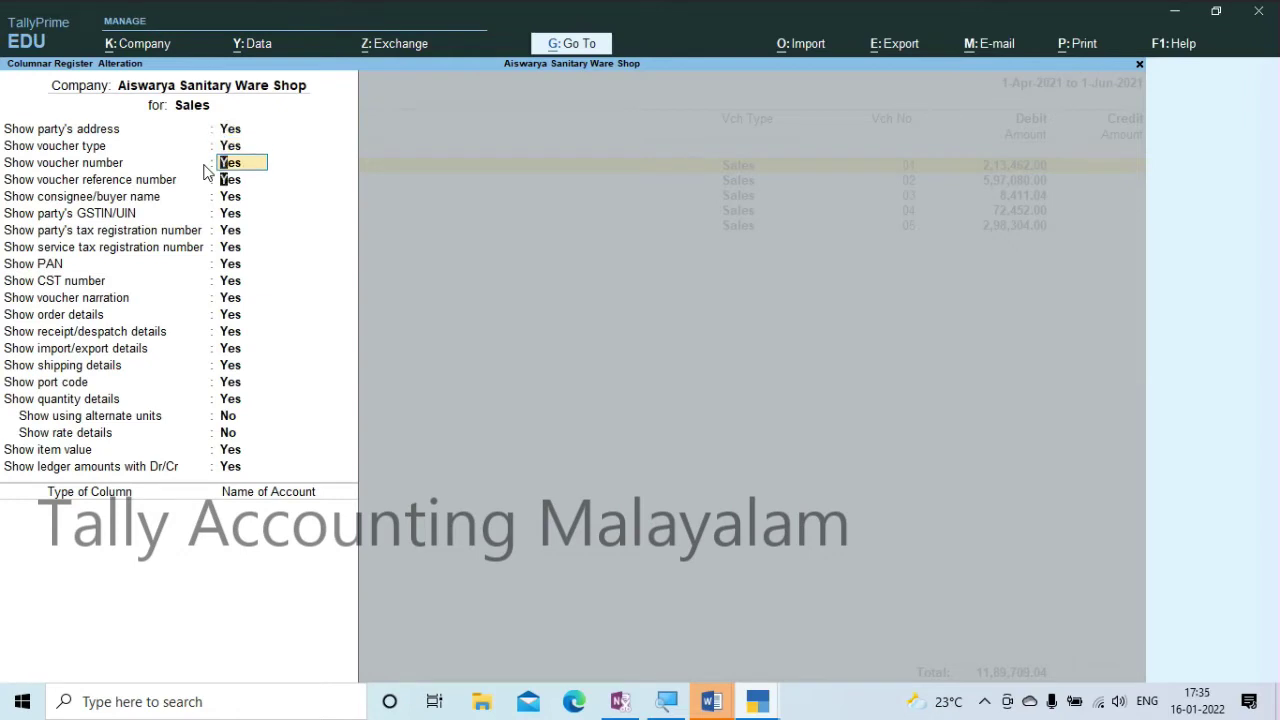
{"action": "key", "text": "Return"}
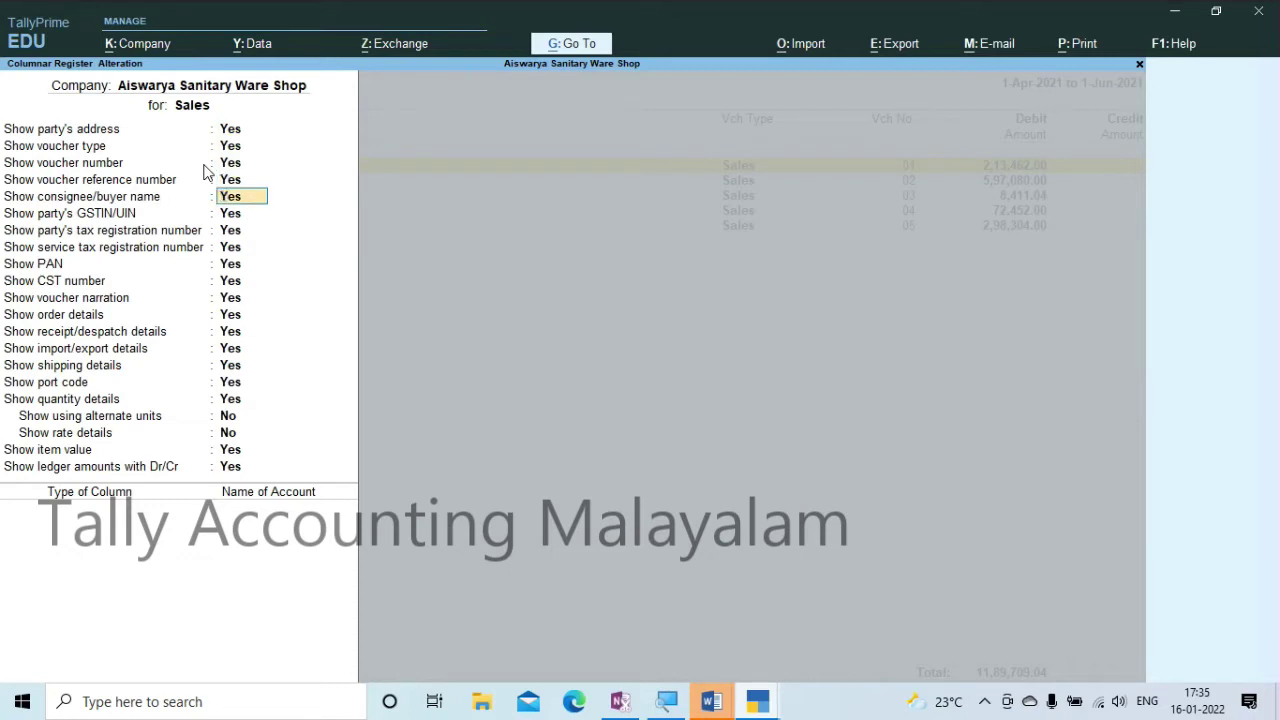
{"action": "key", "text": "Return"}
{"action": "key", "text": "Return"}
{"action": "key", "text": "Return"}
{"action": "key", "text": "Return"}
{"action": "key", "text": "Return"}
{"action": "key", "text": "Return"}
{"action": "key", "text": "Return"}
{"action": "key", "text": "Return"}
{"action": "key", "text": "Return"}
{"action": "key", "text": "Return"}
{"action": "key", "text": "Return"}
{"action": "key", "text": "Return"}
{"action": "key", "text": "Return"}
{"action": "key", "text": "Return"}
{"action": "key", "text": "Return"}
{"action": "key", "text": "Return"}
{"action": "key", "text": "Return"}
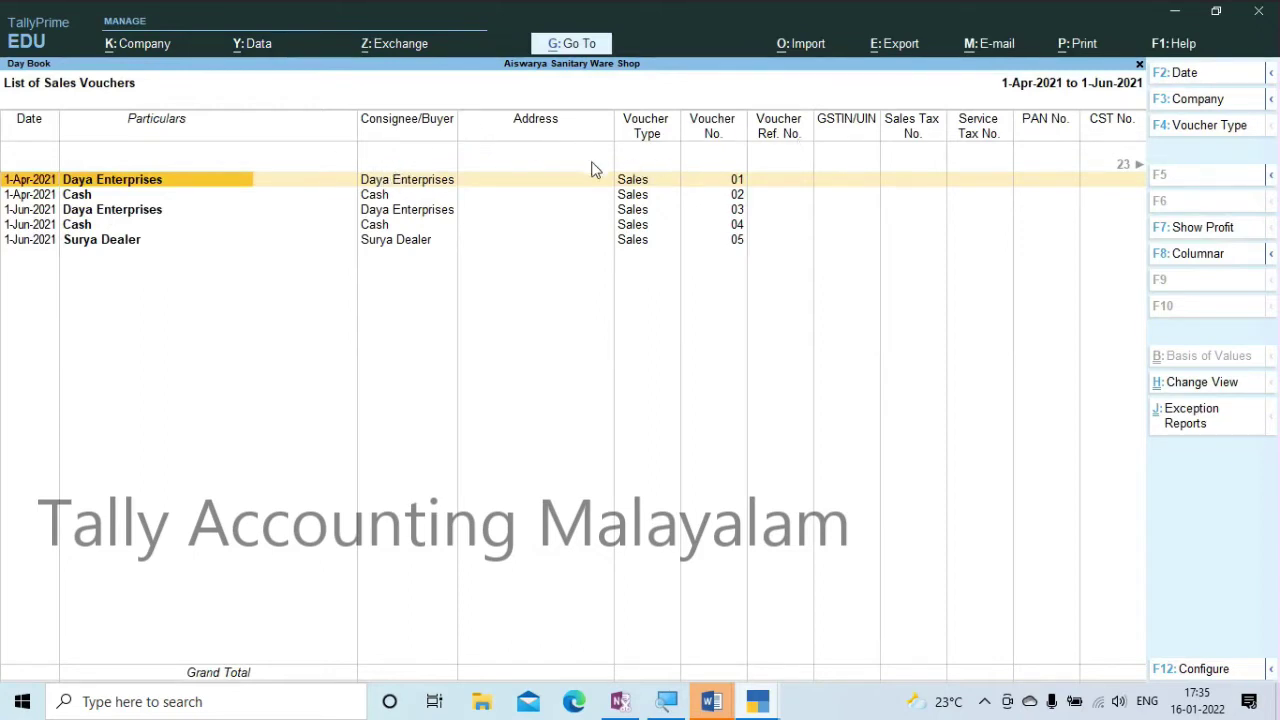
Scroll right across the columnar sales register past the GSTIN/UIN and tax-number columns to Narration.
{"action": "key", "text": "Right"}
{"action": "key", "text": "Right"}
{"action": "key", "text": "Right"}
{"action": "key", "text": "Right"}
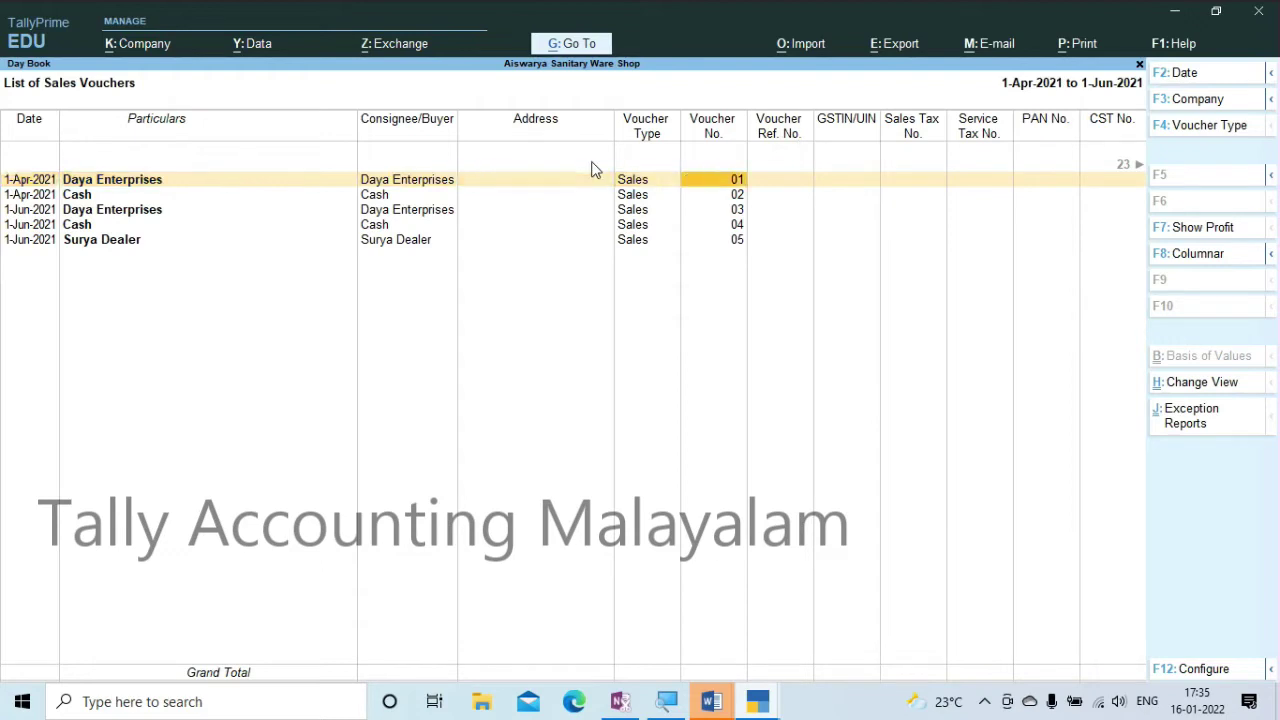
{"action": "key", "text": "Right"}
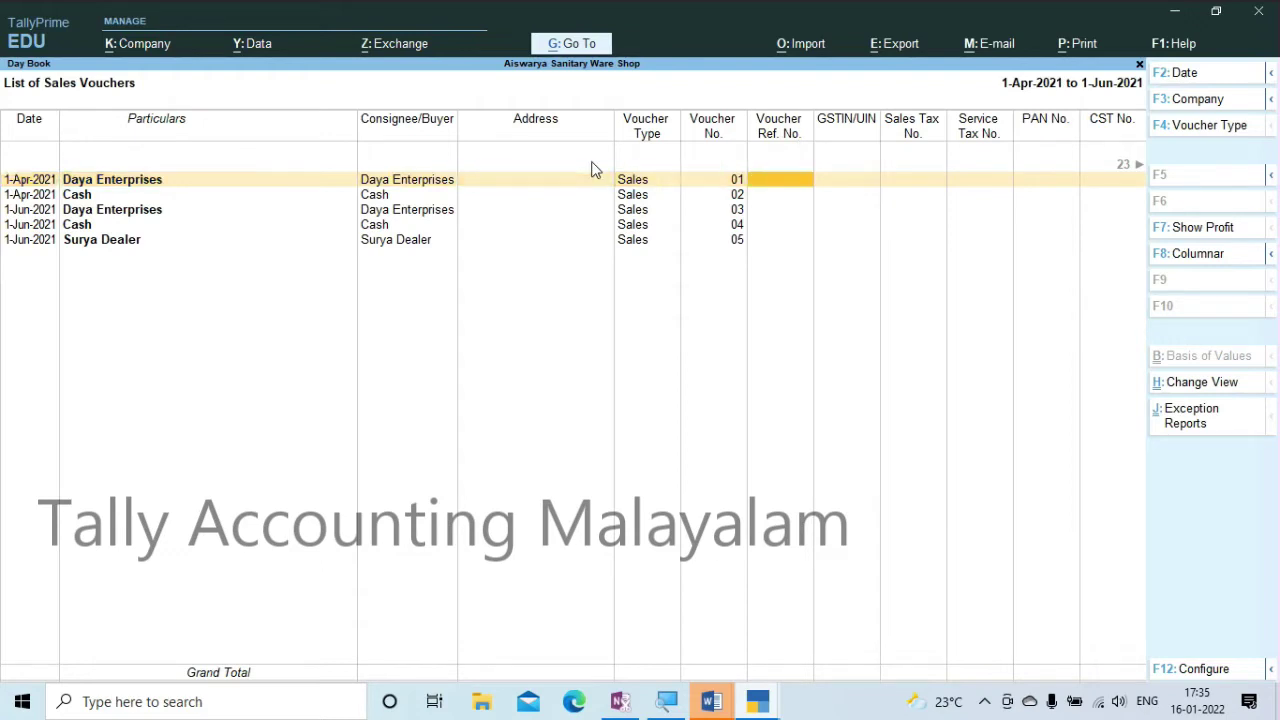
{"action": "key", "text": "Right"}
{"action": "key", "text": "Right"}
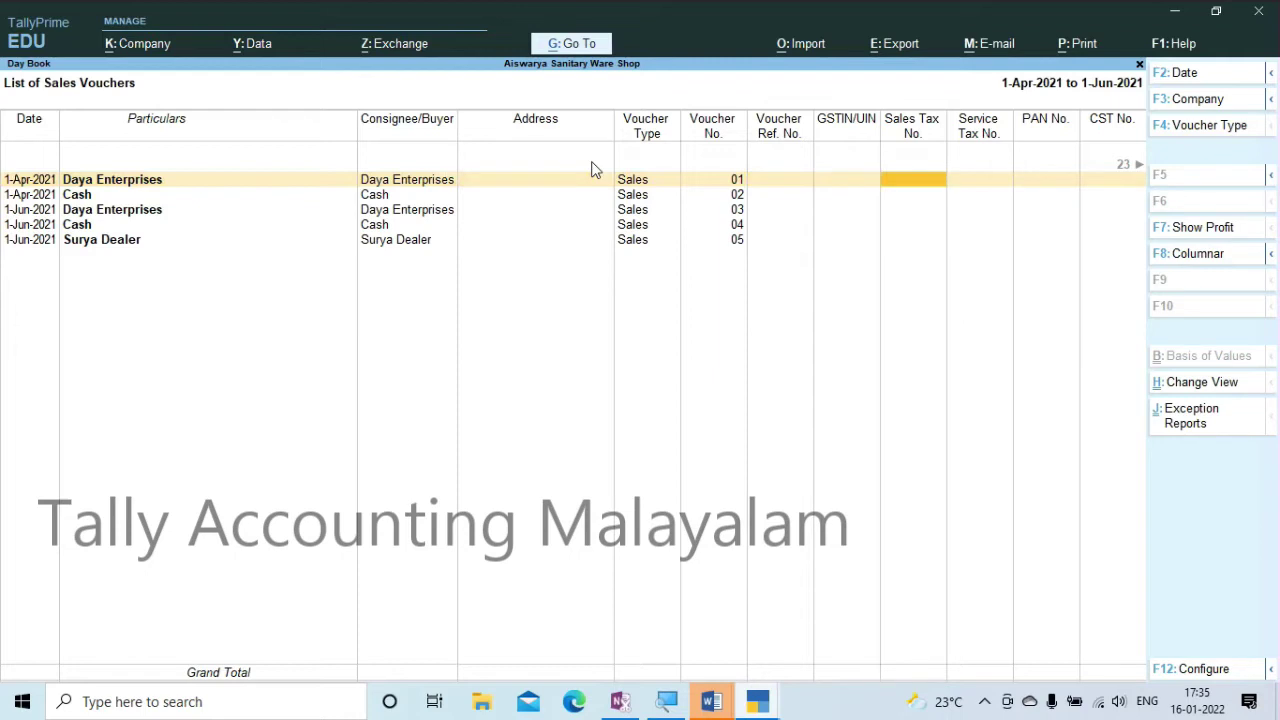
{"action": "key", "text": "Right"}
{"action": "key", "text": "Right"}
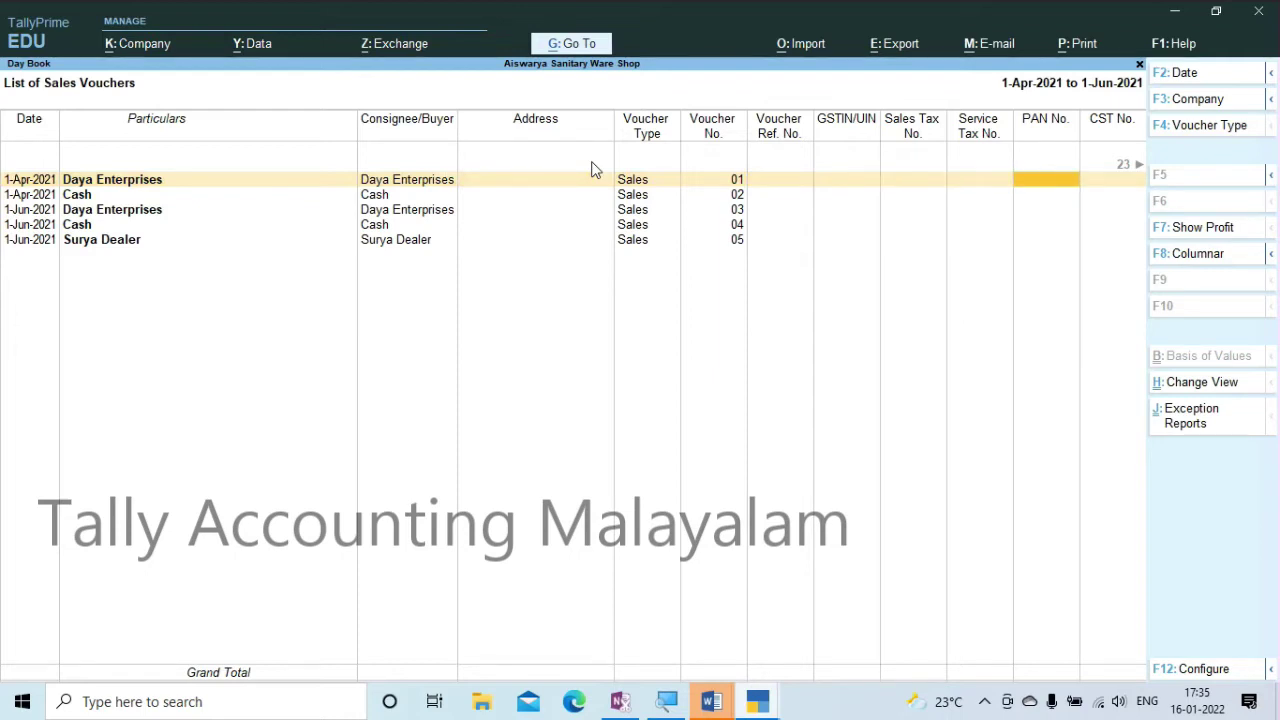
{"action": "key", "text": "Right"}
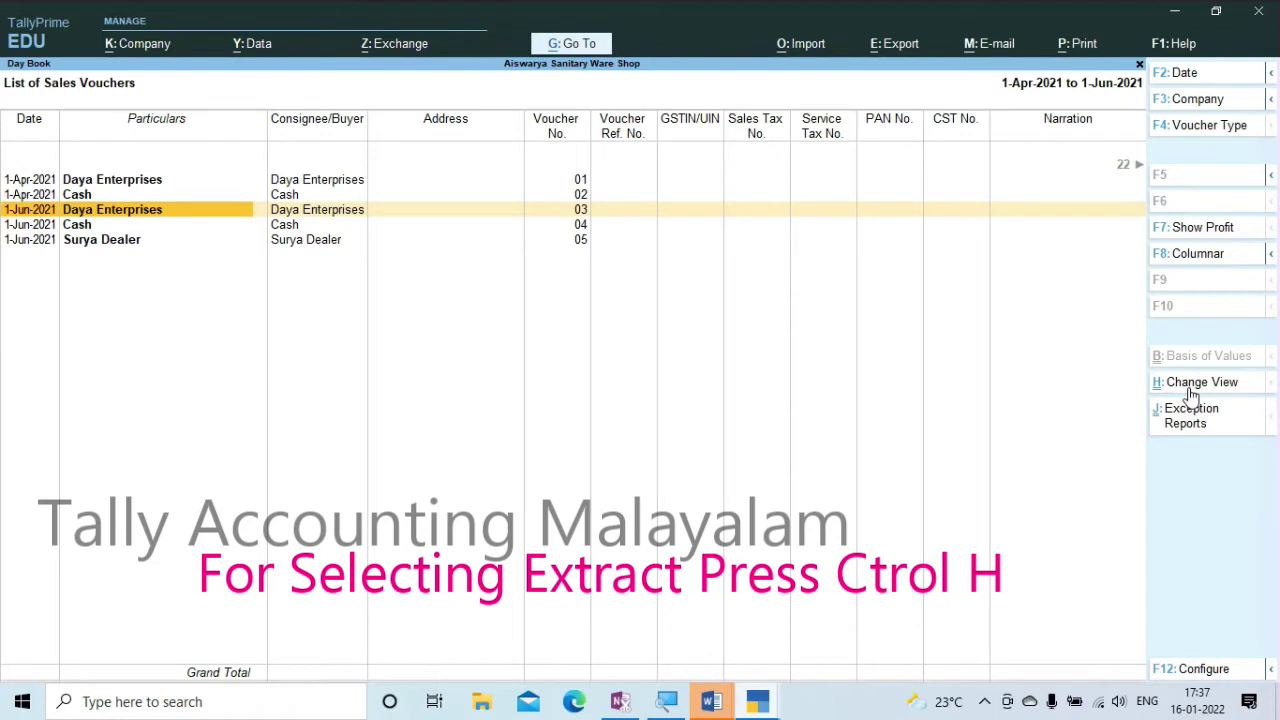
Apply the Extract view, totalling Sundry Debtors, Cash-in-Hand and Sales by ledger group.
{"action": "left_click", "coordinate": [1191, 390]}
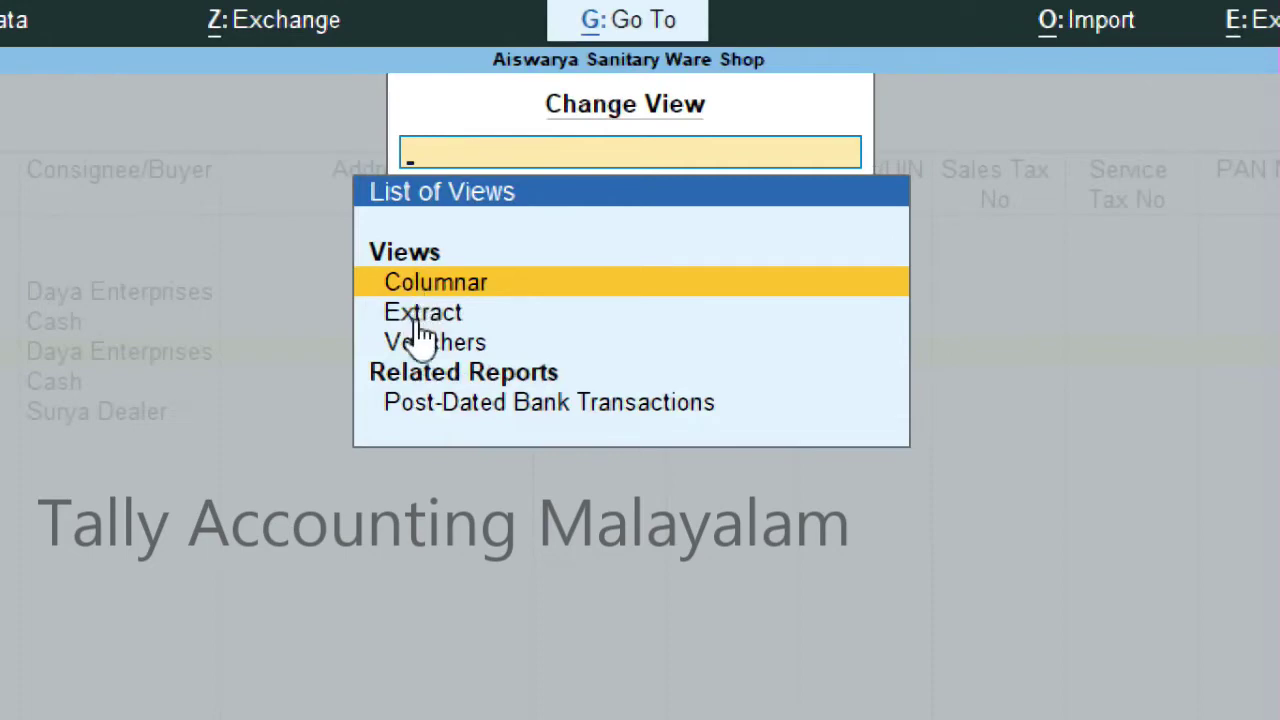
{"action": "key", "text": "Down"}
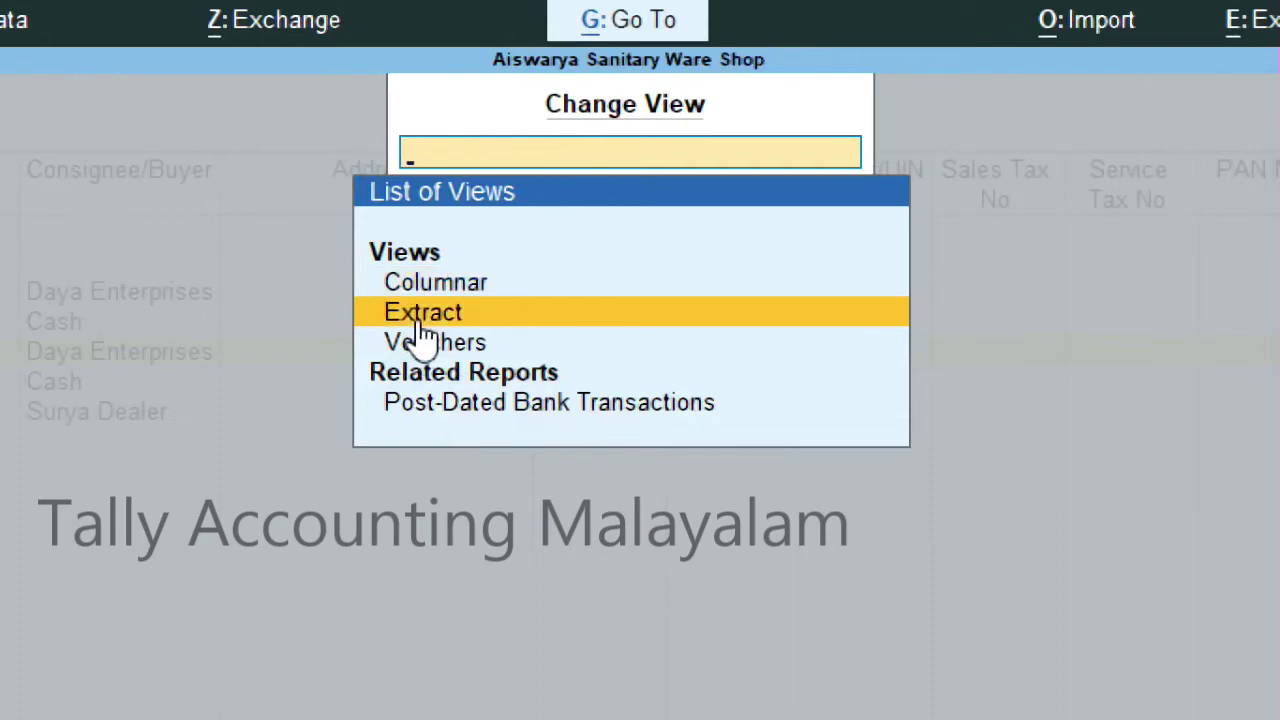
{"action": "key", "text": "Return"}
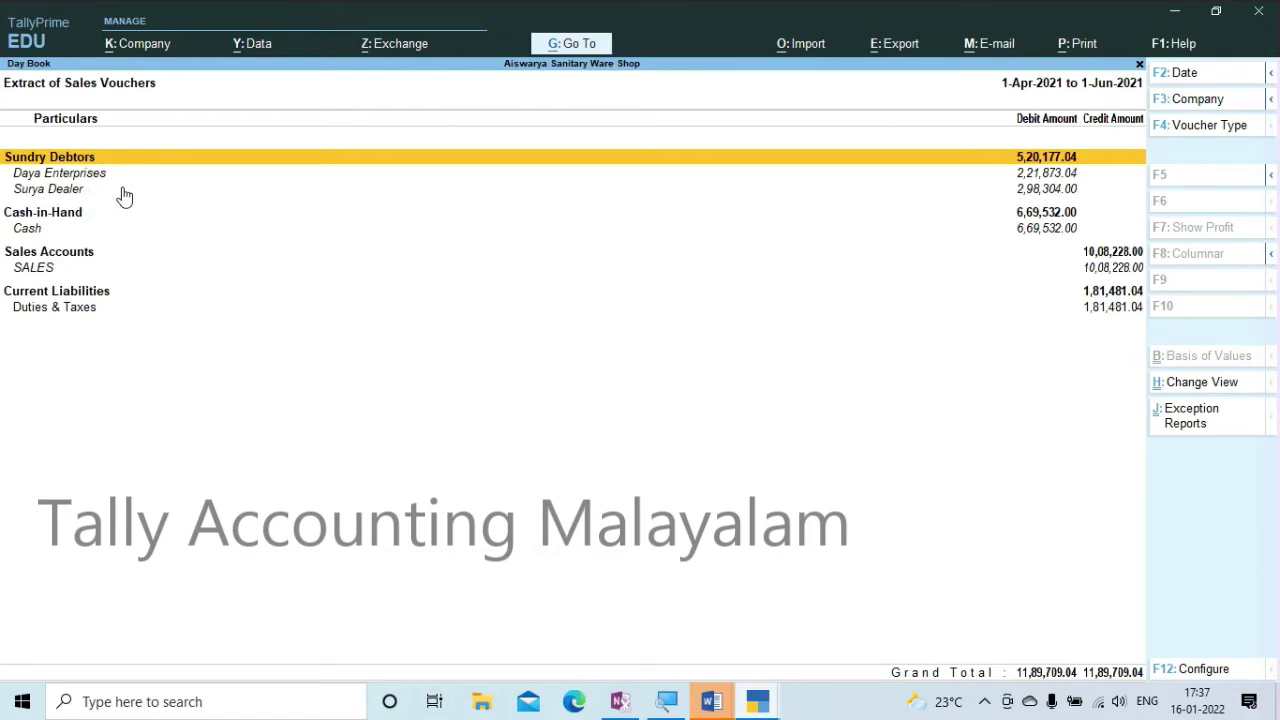
{"action": "key", "text": "Down"}
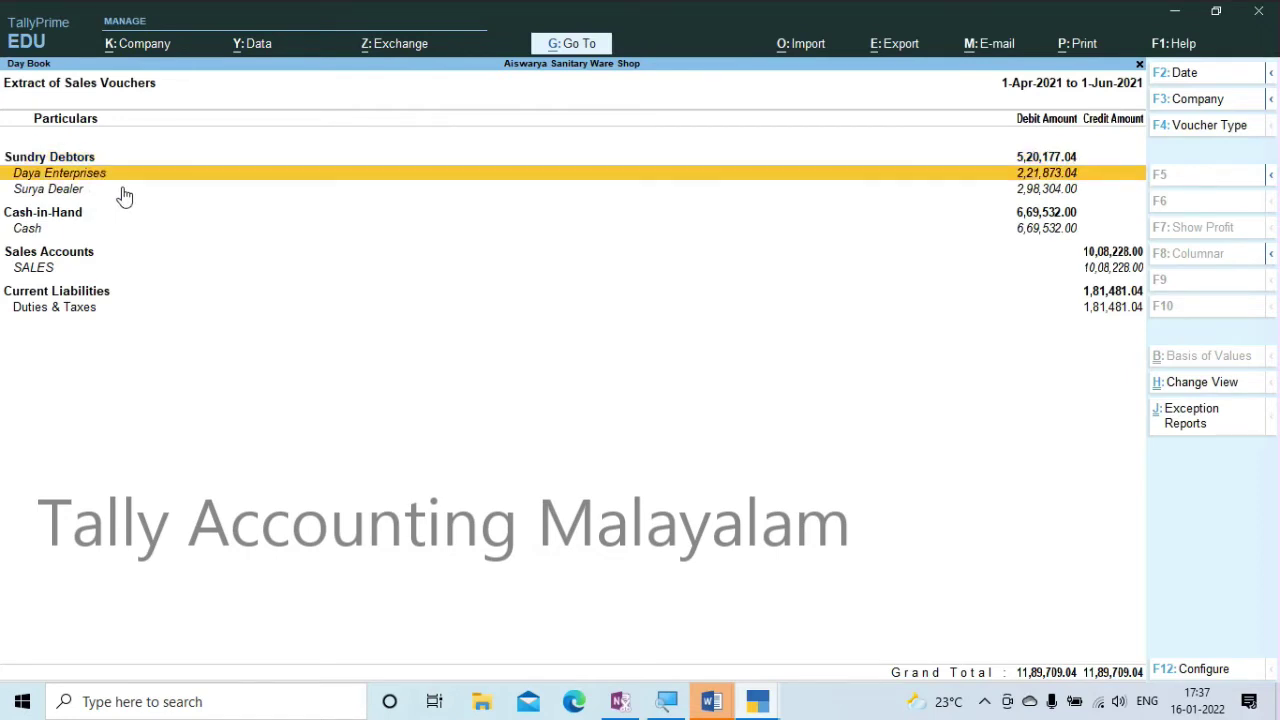
{"action": "key", "text": "Return"}
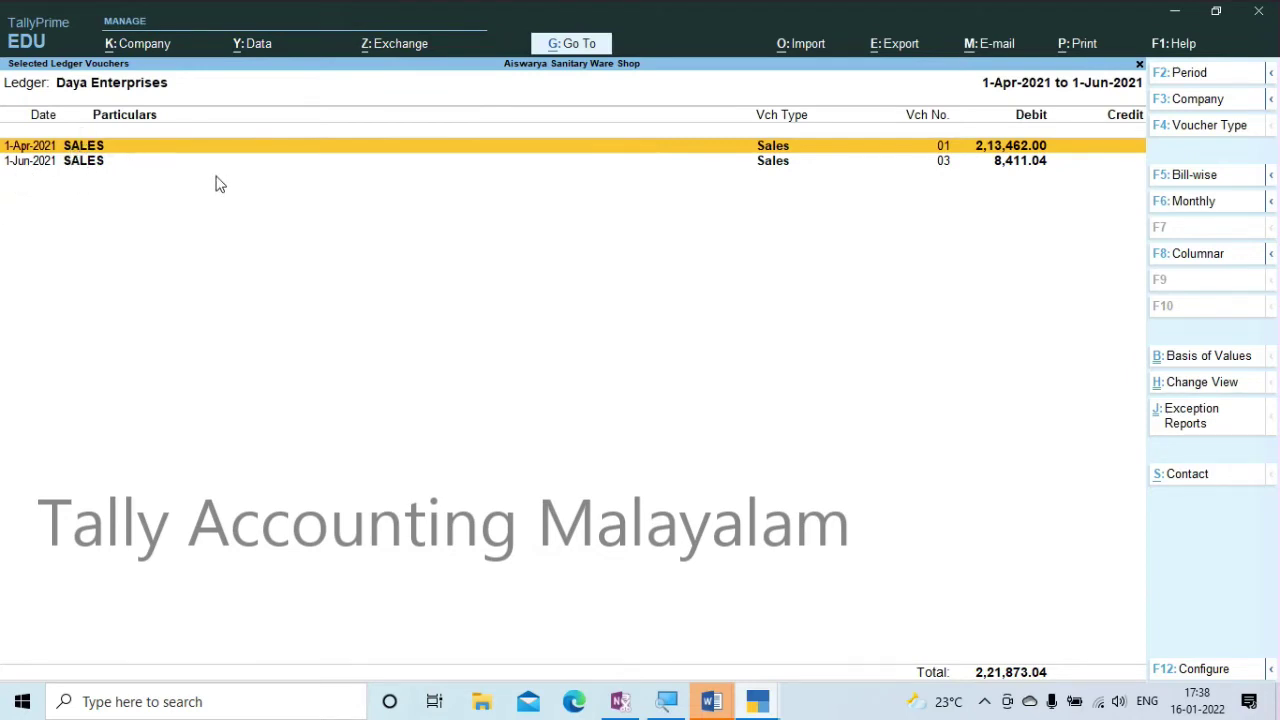
{"action": "key", "text": "Escape"}
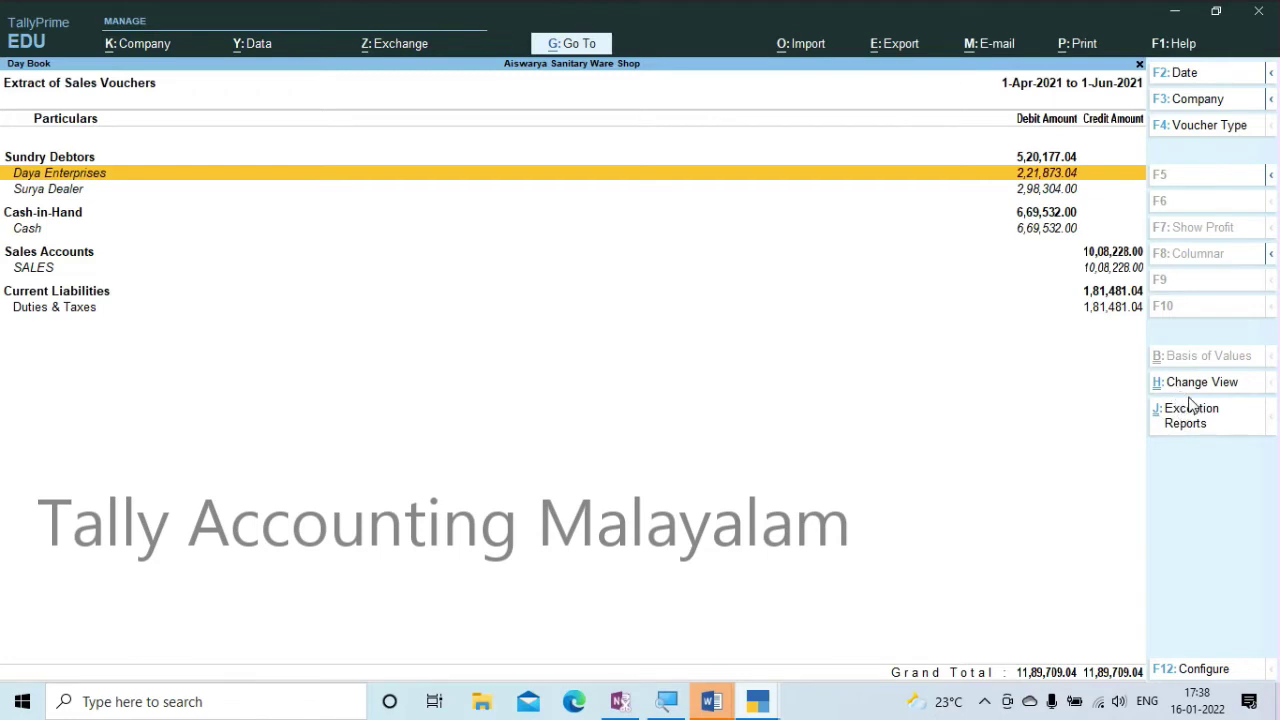
{"action": "key", "text": "Escape"}
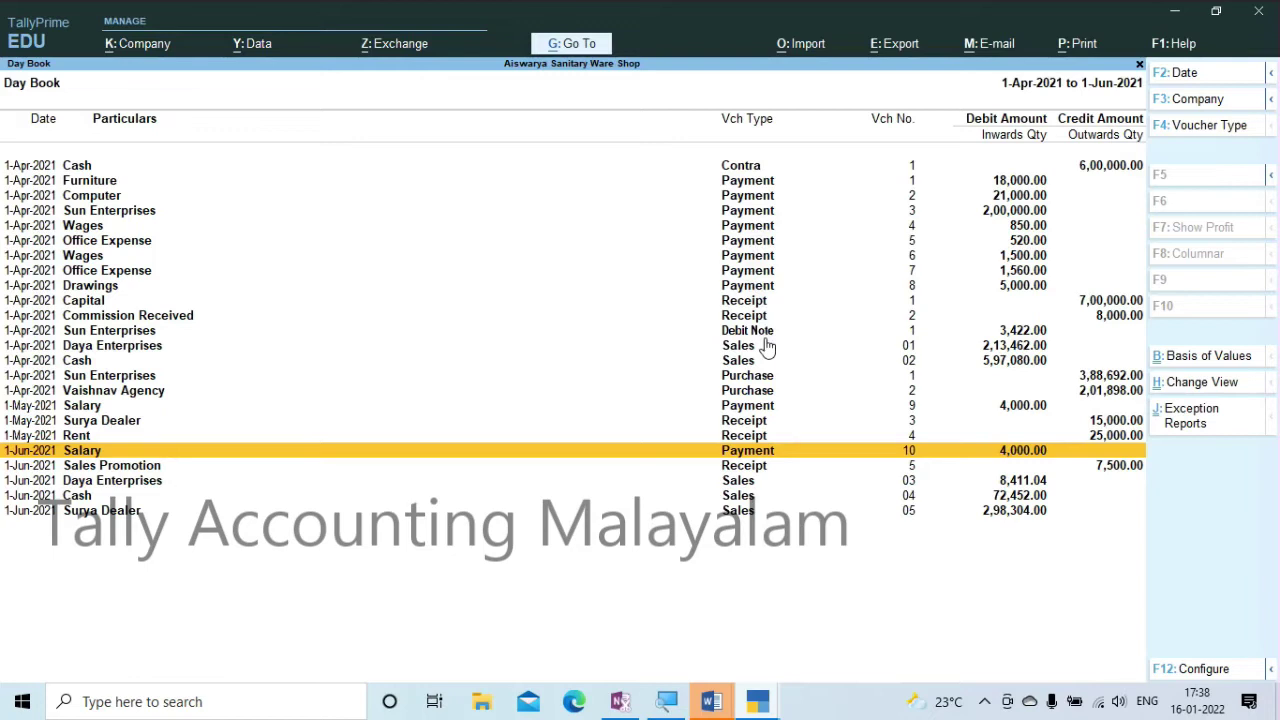
Select the 520.00 Office Expense payment row and insert a new Payment voucher 6 there.
{"action": "key", "text": "Up"}
{"action": "key", "text": "Up"}
{"action": "key", "text": "Up"}
{"action": "key", "text": "Up"}
{"action": "key", "text": "Up"}
{"action": "key", "text": "Up"}
{"action": "key", "text": "Up"}
{"action": "key", "text": "Up"}
{"action": "key", "text": "Up"}
{"action": "key", "text": "Up"}
{"action": "key", "text": "Up"}
{"action": "key", "text": "Up"}
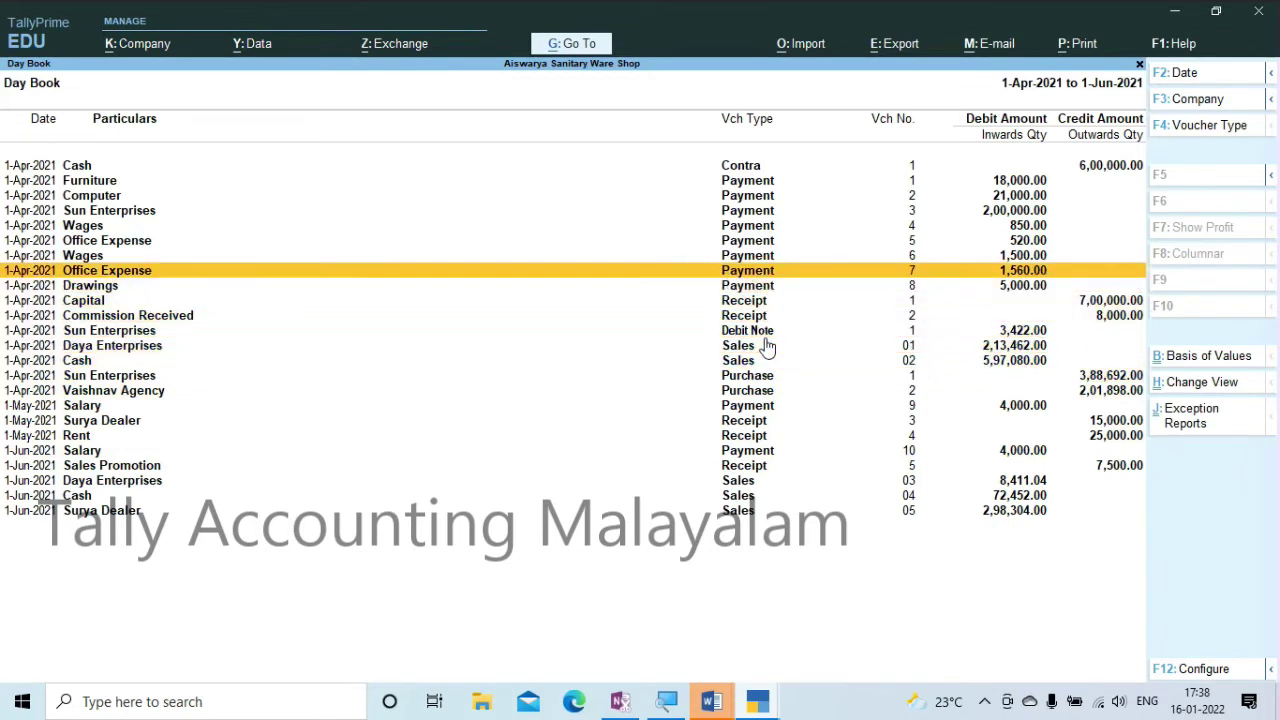
{"action": "key", "text": "Down"}
{"action": "key", "text": "Down"}
{"action": "key", "text": "Up"}
{"action": "key", "text": "Down"}
{"action": "key", "text": "Up"}
{"action": "key", "text": "Up"}
{"action": "key", "text": "Up"}
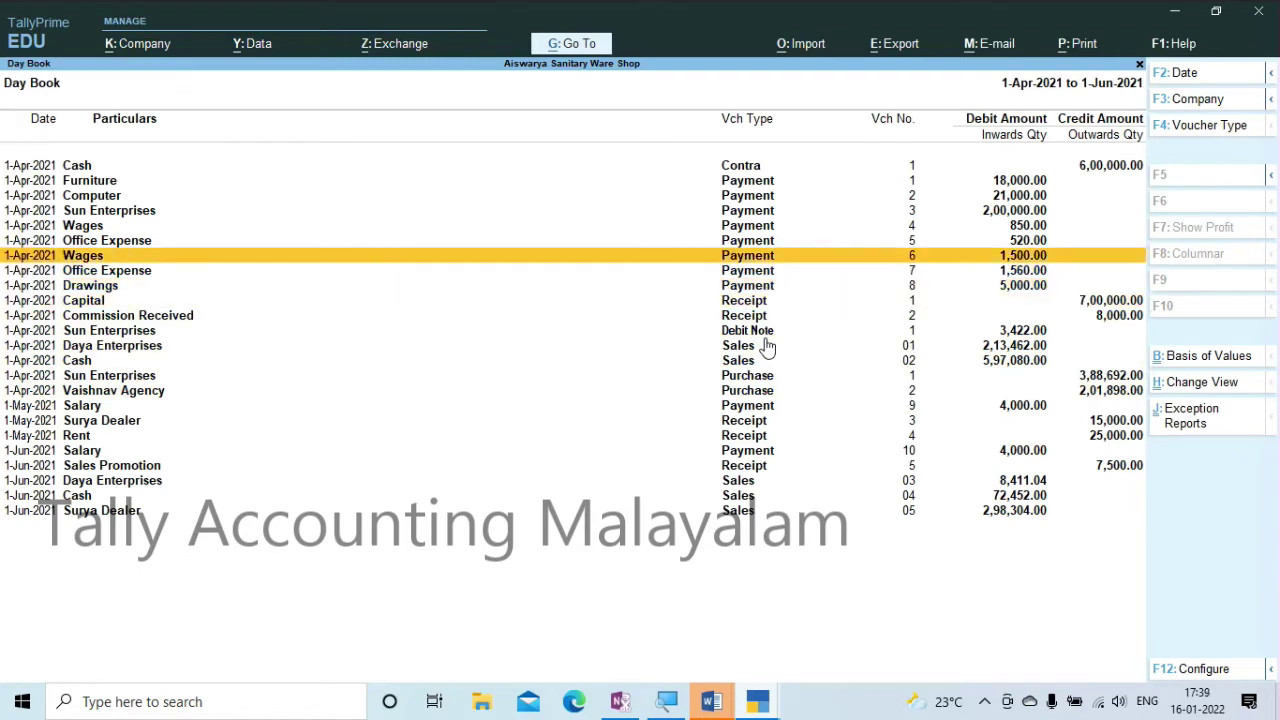
{"action": "key", "text": "Up"}
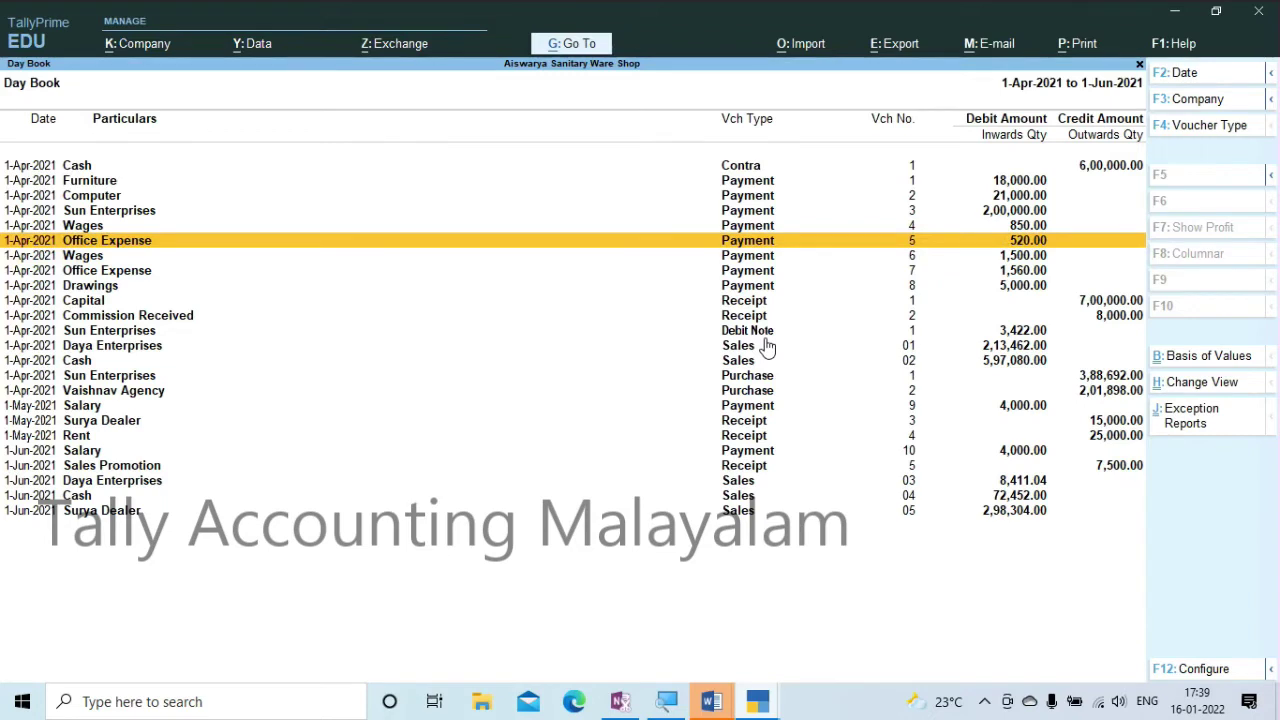
{"action": "key", "text": "Down"}
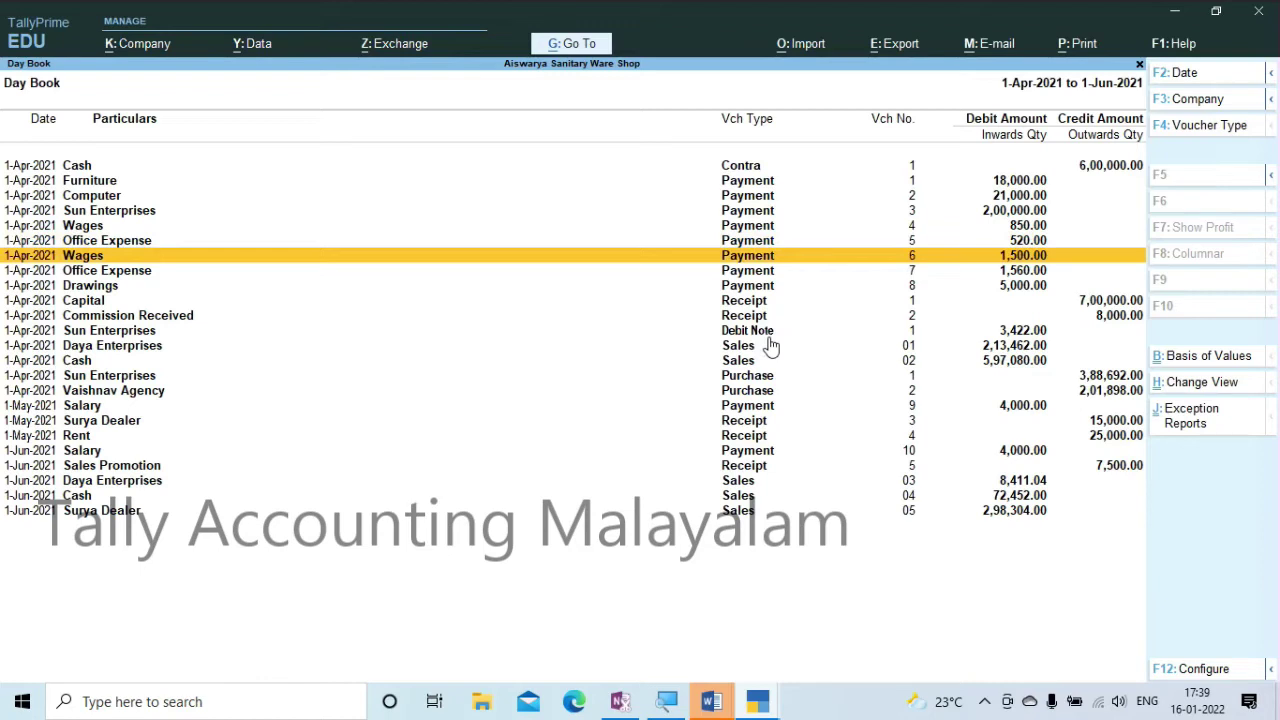
{"action": "key", "text": "Up"}
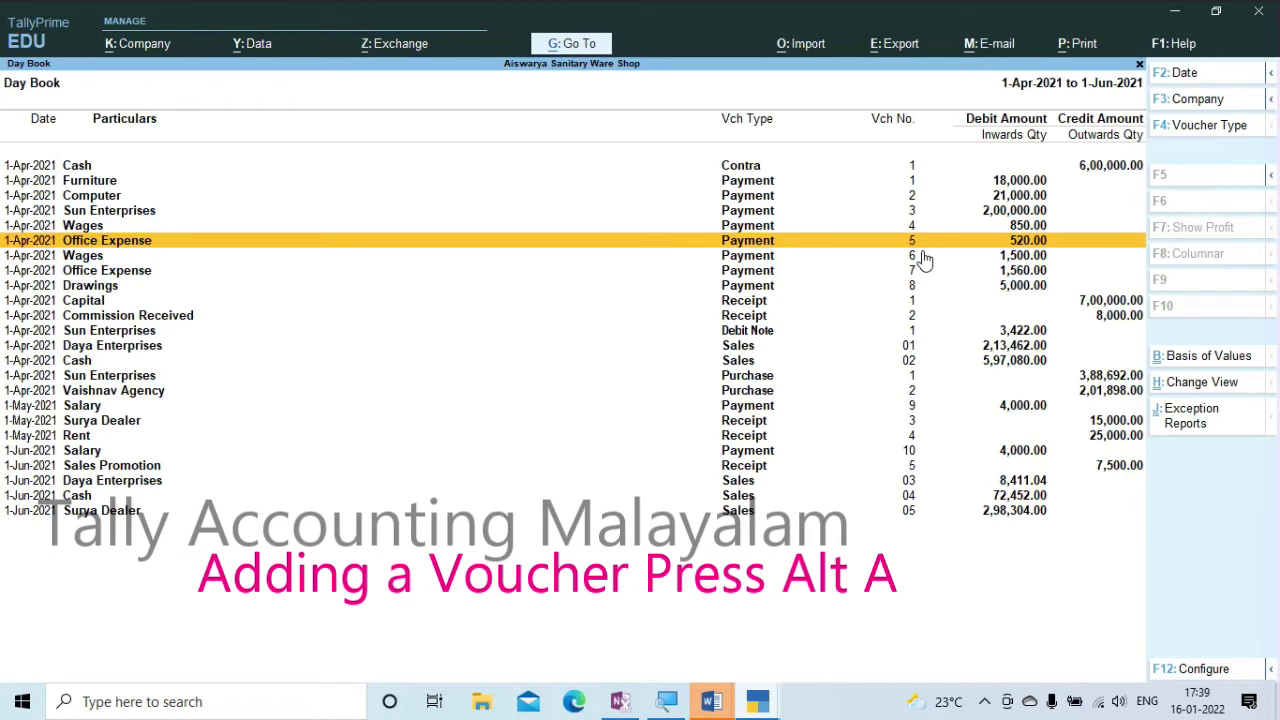
{"action": "key", "text": "alt+a"}
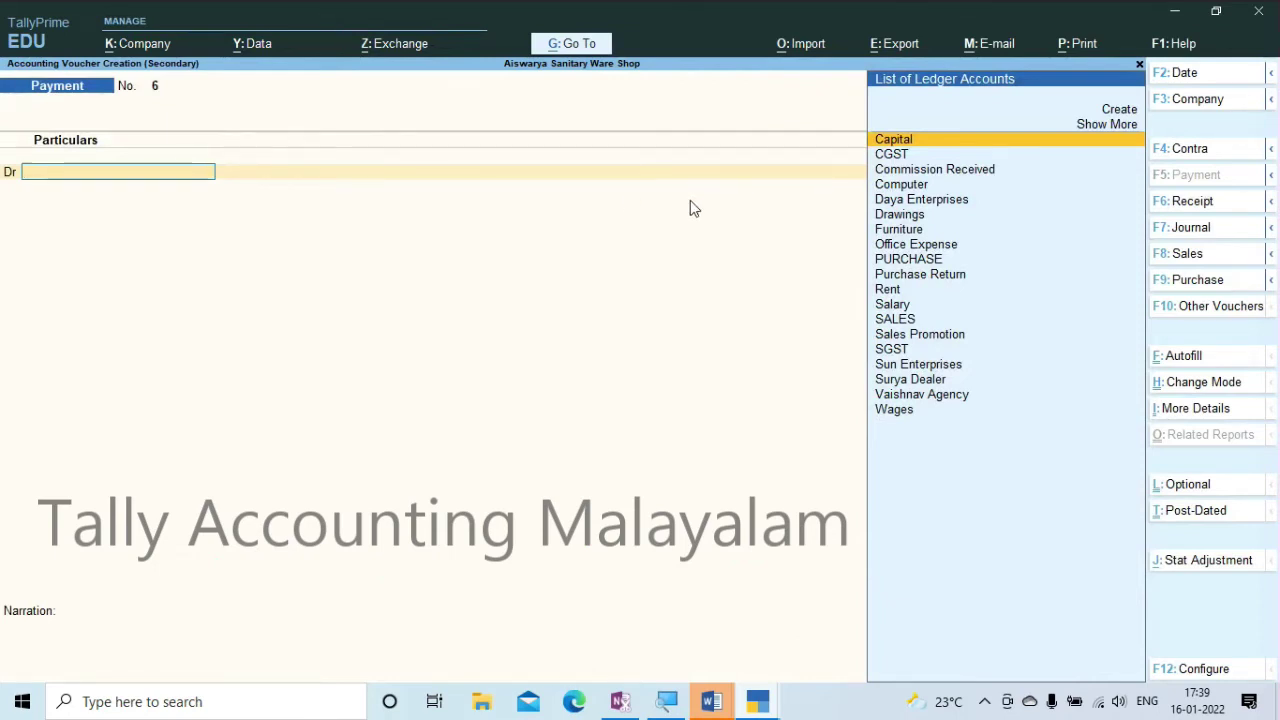
Create a Printing Stationary ledger under Indirect Expenses as the voucher's debit account.
{"action": "key", "text": "alt+c"}
{"action": "type", "text": "Printi"}
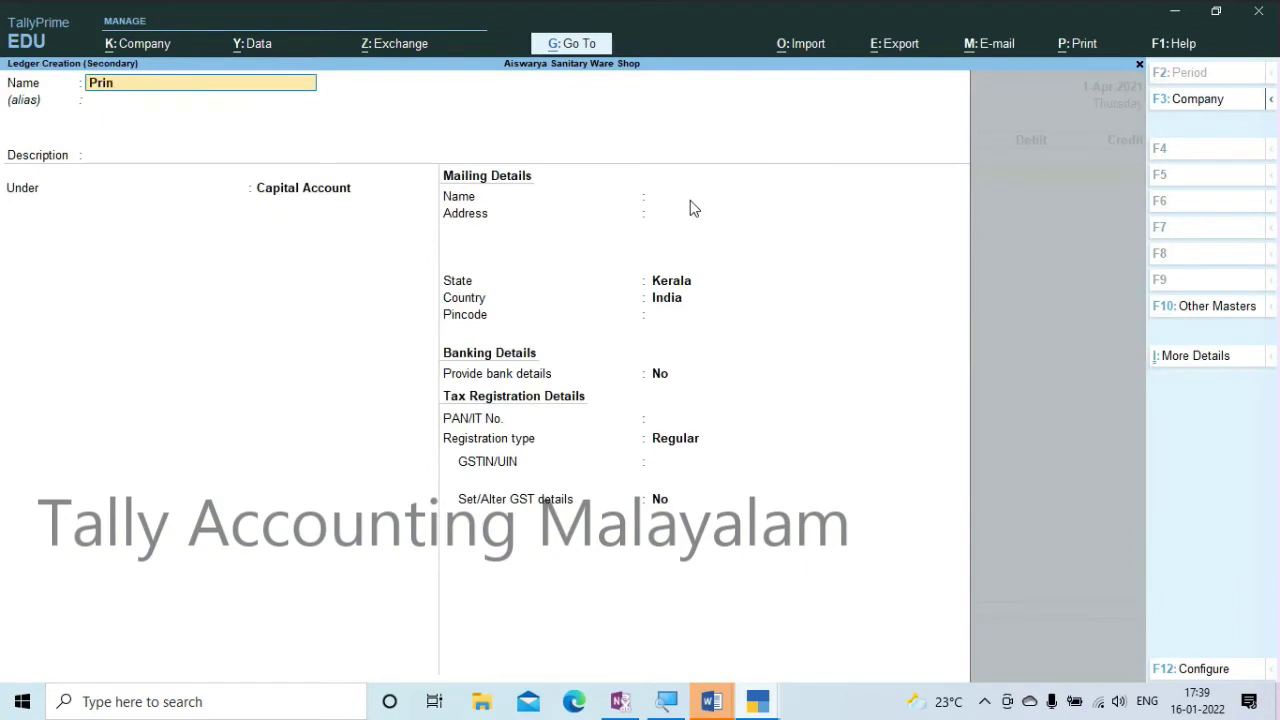
{"action": "type", "text": "ng Stationary"}
{"action": "key", "text": "Return"}
{"action": "key", "text": "Return"}
{"action": "key", "text": "Return"}
{"action": "type", "text": "i"}
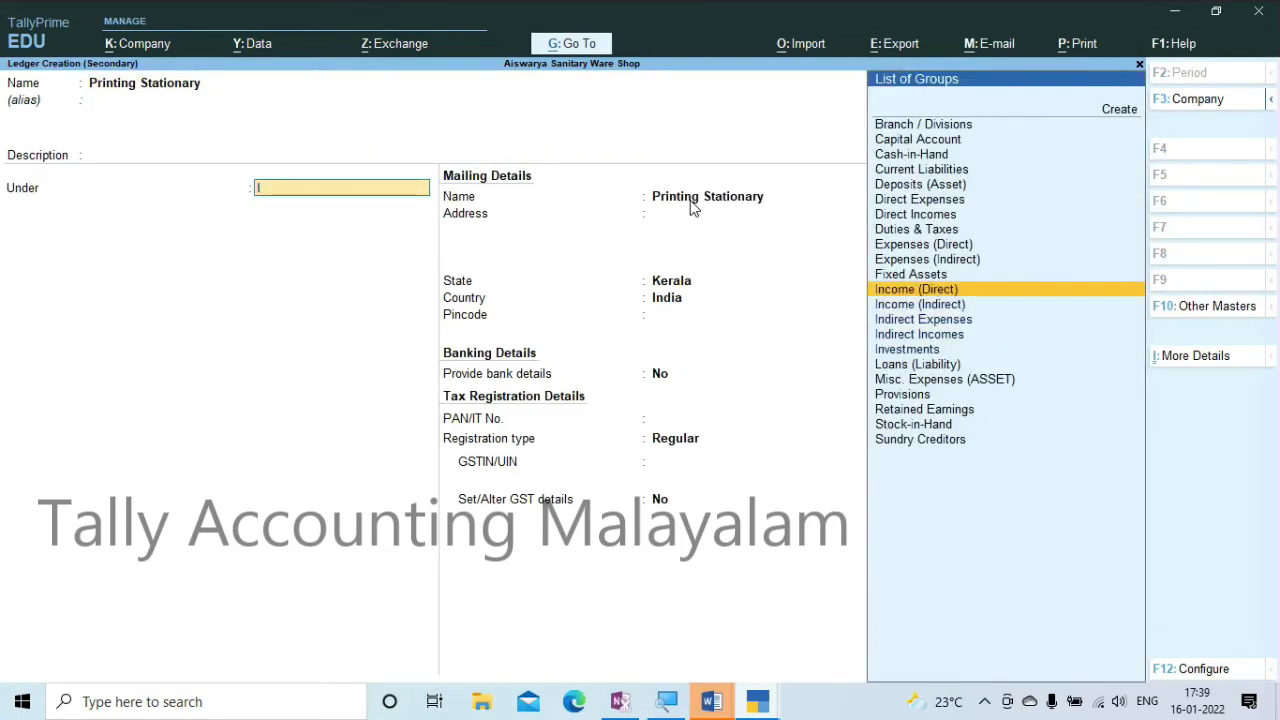
{"action": "key", "text": "Down"}
{"action": "key", "text": "Down"}
{"action": "key", "text": "Return"}
{"action": "key", "text": "Return"}
{"action": "key", "text": "Return"}
{"action": "key", "text": "Return"}
{"action": "key", "text": "Return"}
{"action": "key", "text": "Return"}
Debit Printing Stationary 550.00 against Cash and accept the voucher.
{"action": "key", "text": "Return"}
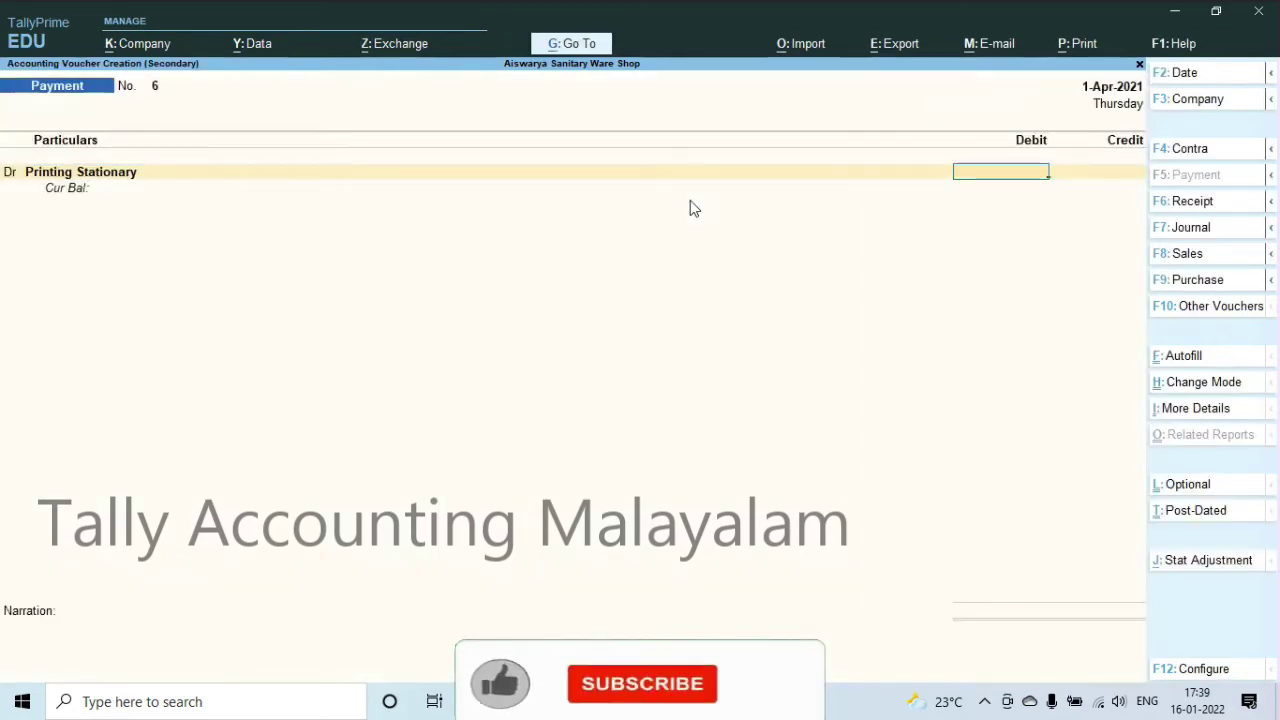
{"action": "type", "text": "550"}
{"action": "key", "text": "Return"}
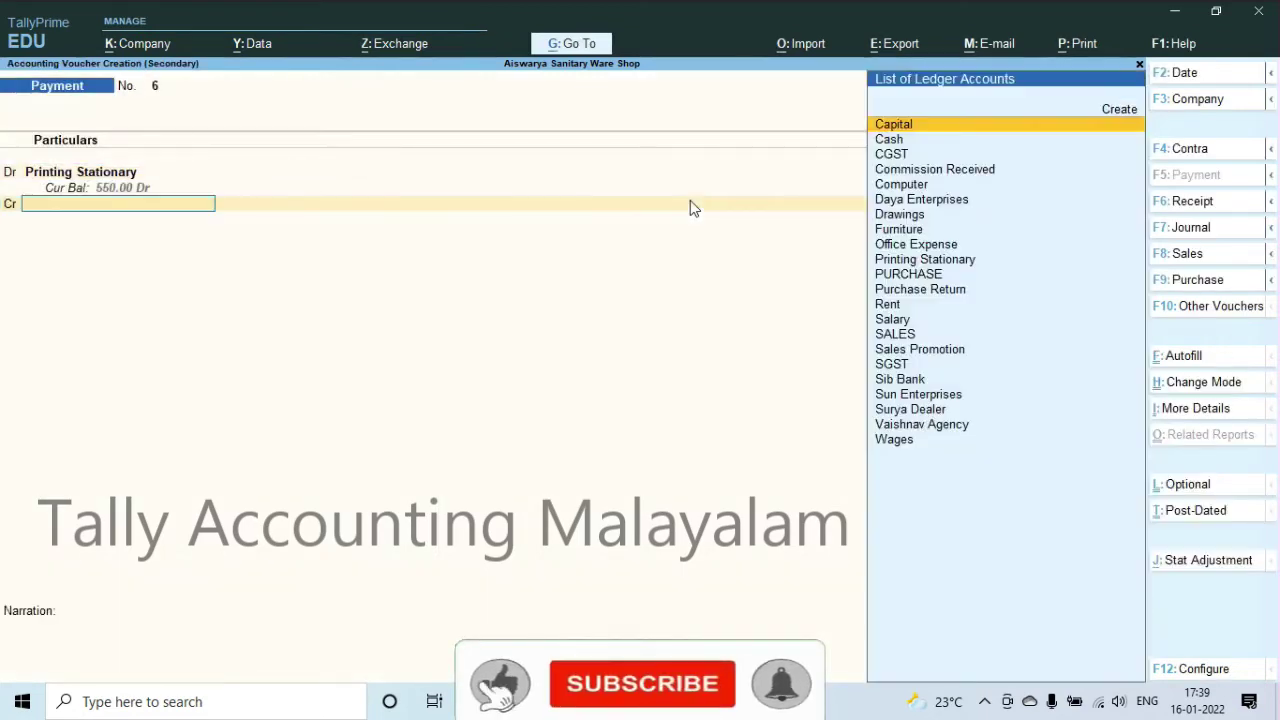
{"action": "key", "text": "Return"}
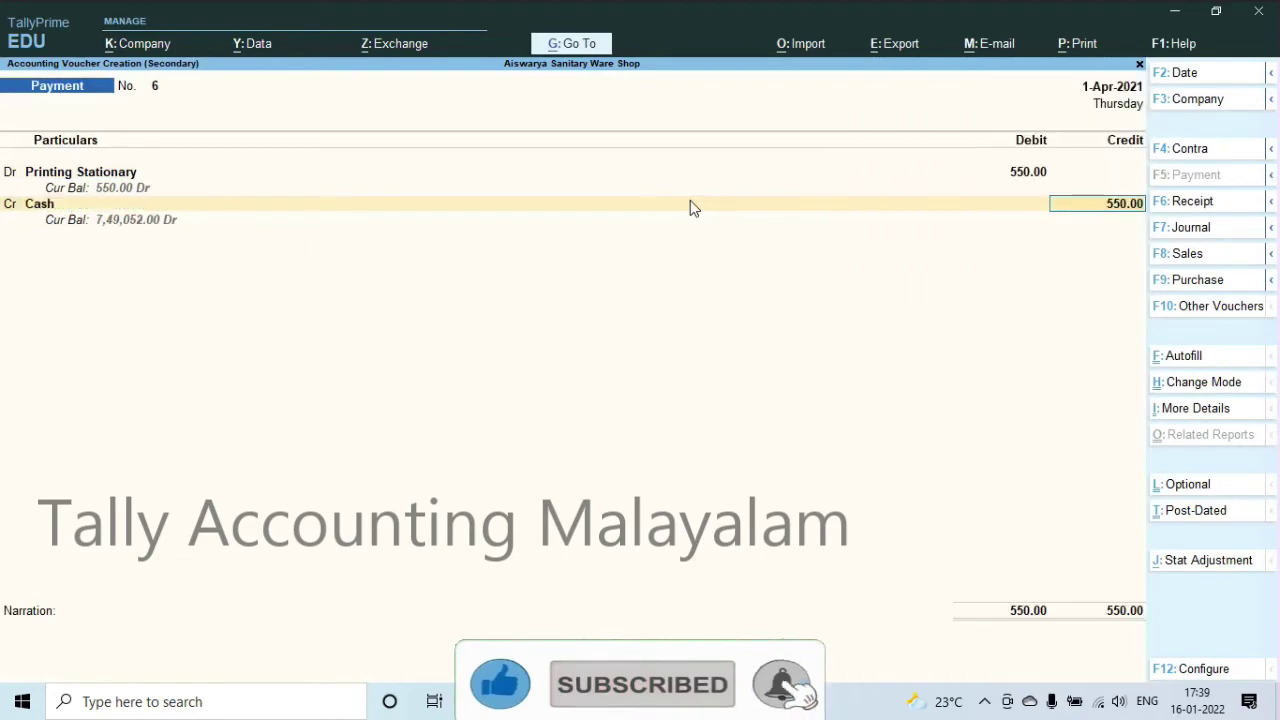
{"action": "key", "text": "Return"}
{"action": "key", "text": "Return"}
{"action": "key", "text": "Return"}
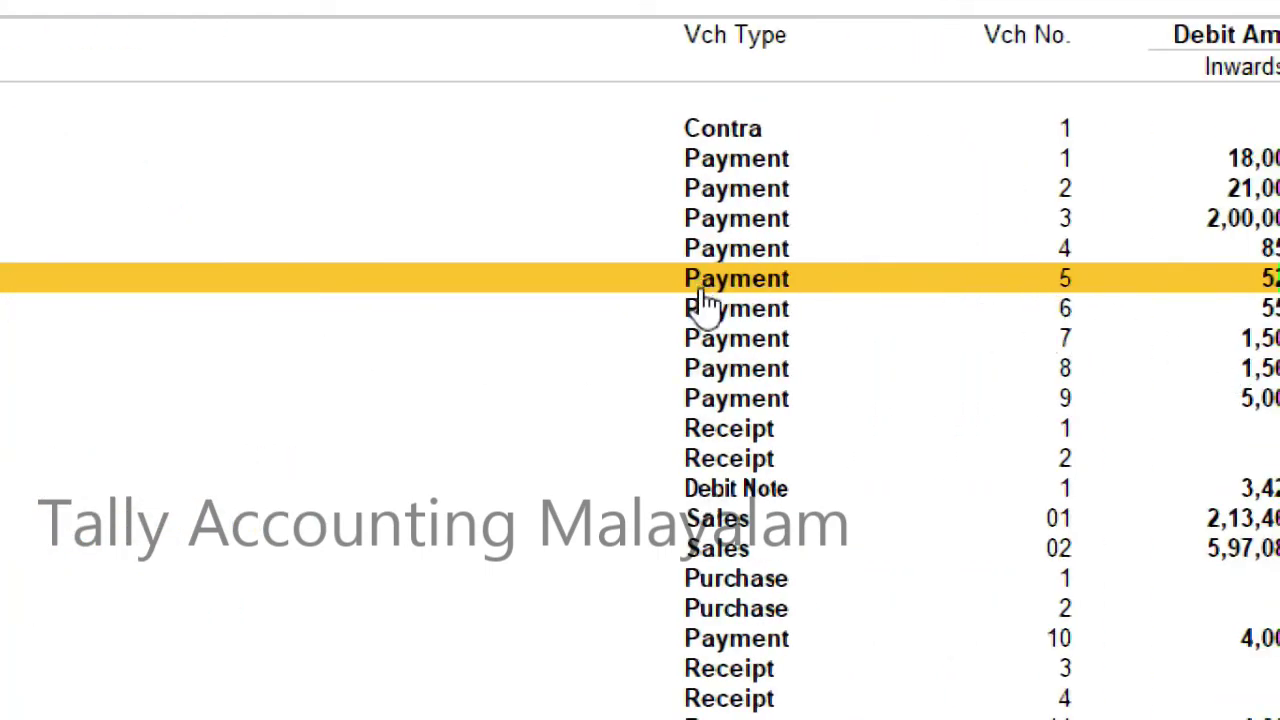
{"action": "key", "text": "Up"}
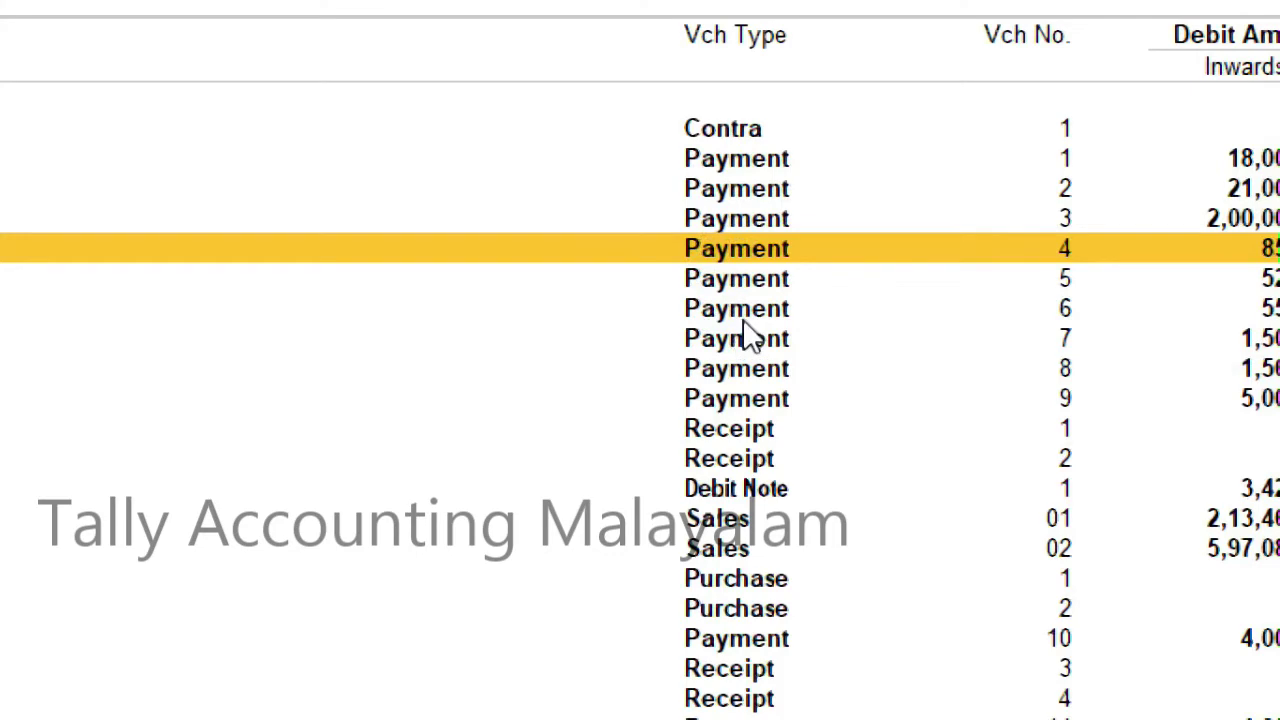
{"action": "left_click", "coordinate": [747, 320]}
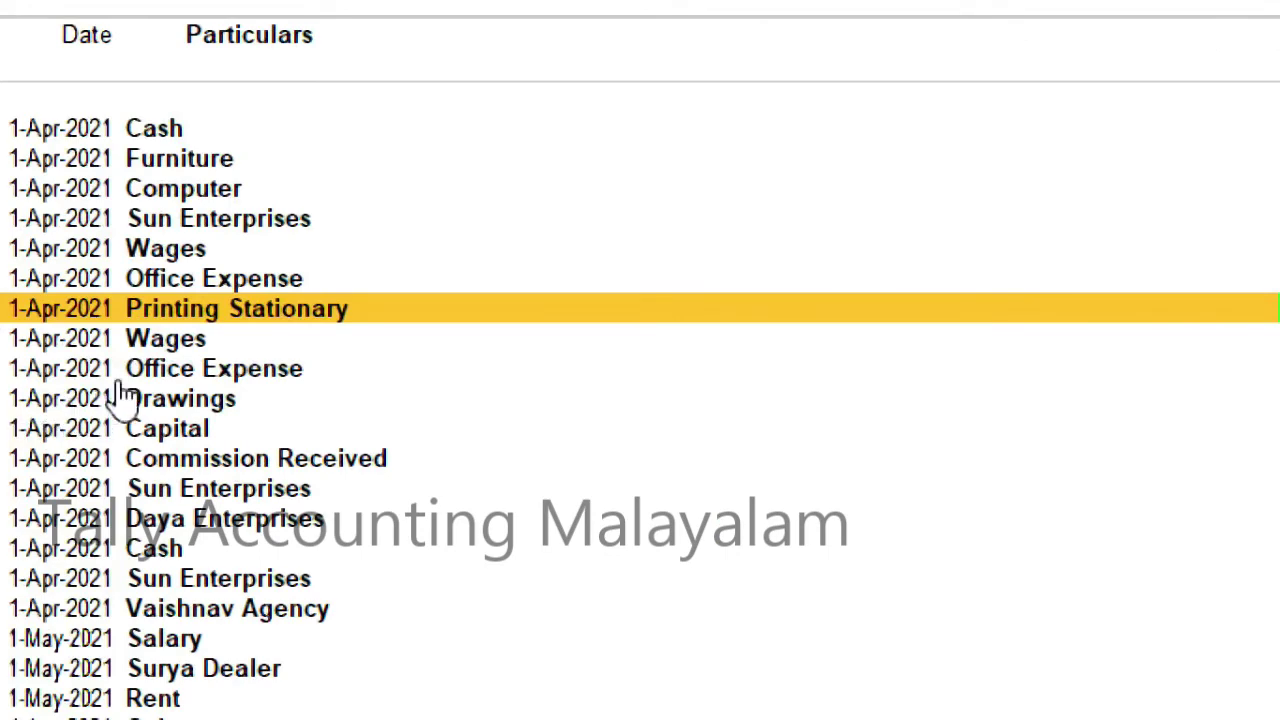
{"action": "left_click", "coordinate": [262, 372]}
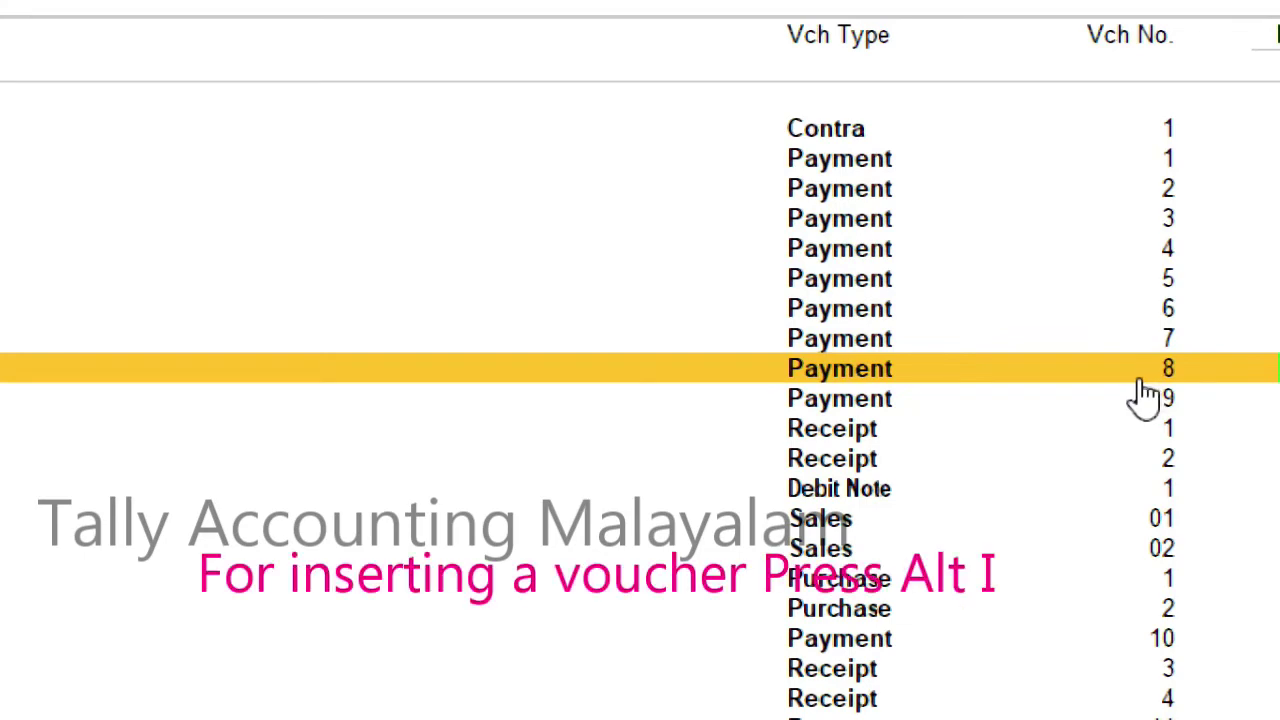
Insert payment voucher 8 debiting Wages 1,200.00 with Cash credited 1,200.00.
{"action": "key", "text": "alt+i"}
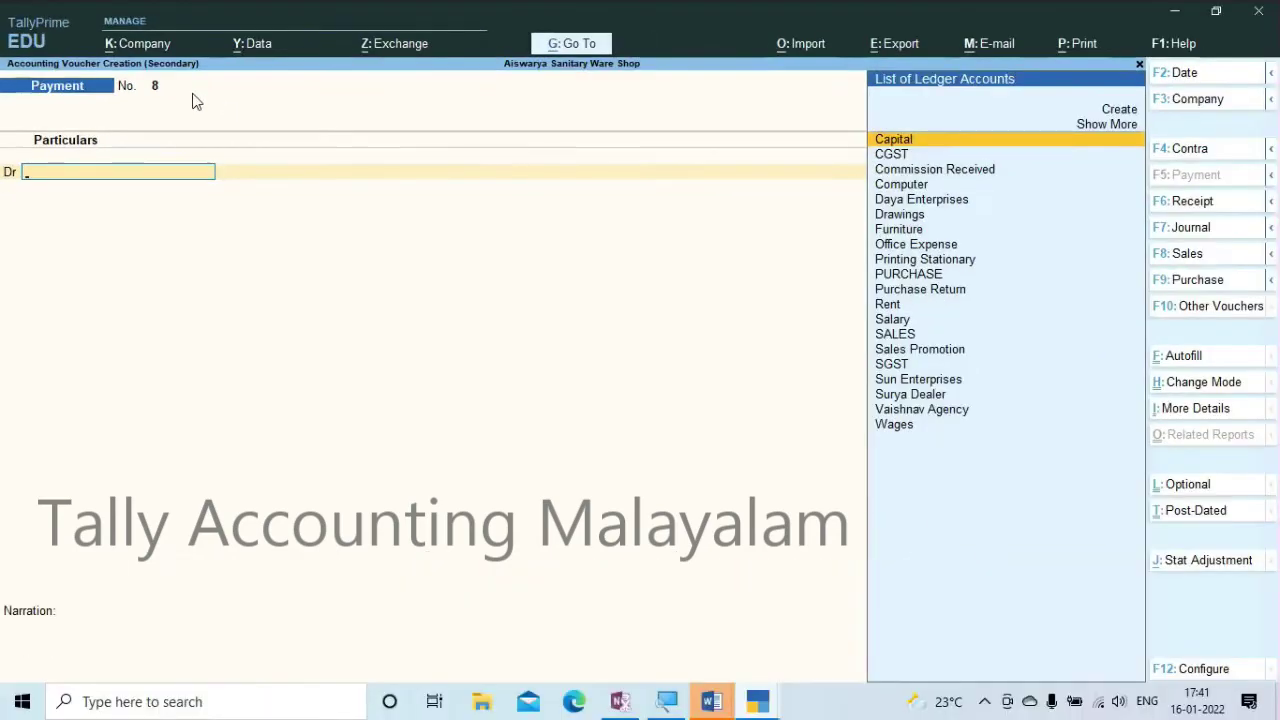
{"action": "type", "text": "Wages"}
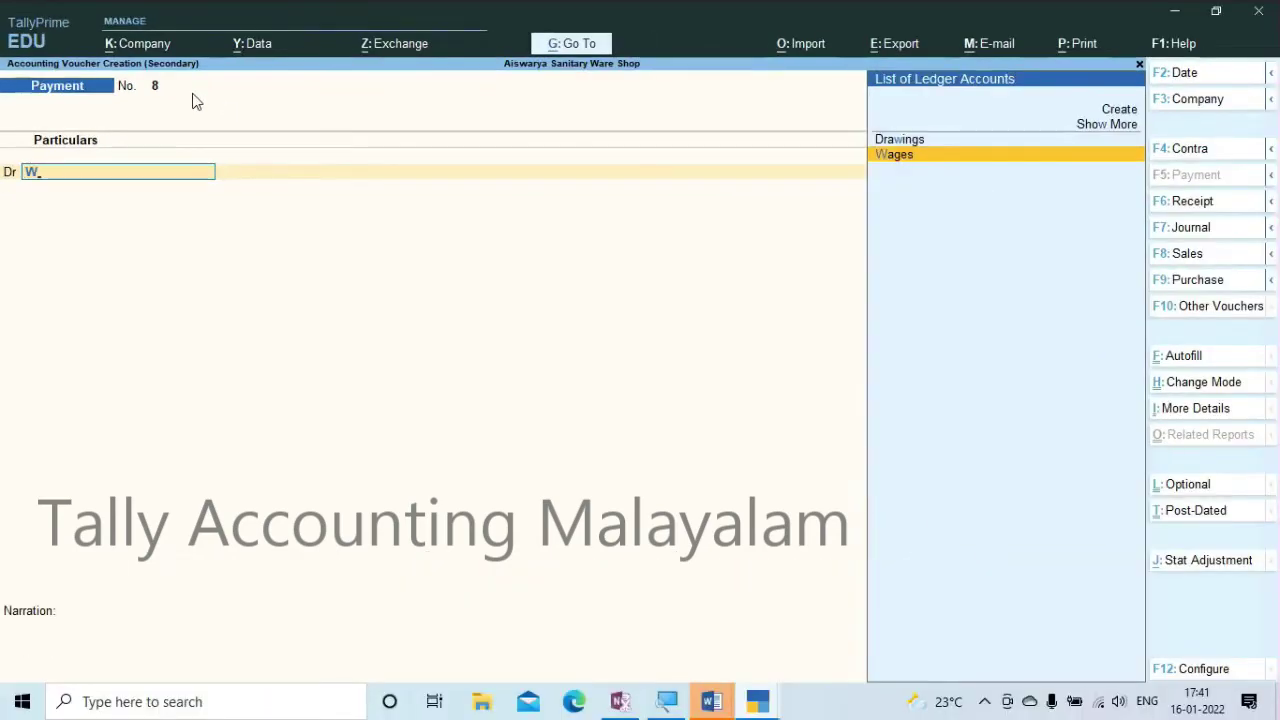
{"action": "key", "text": "Return"}
{"action": "type", "text": "1200"}
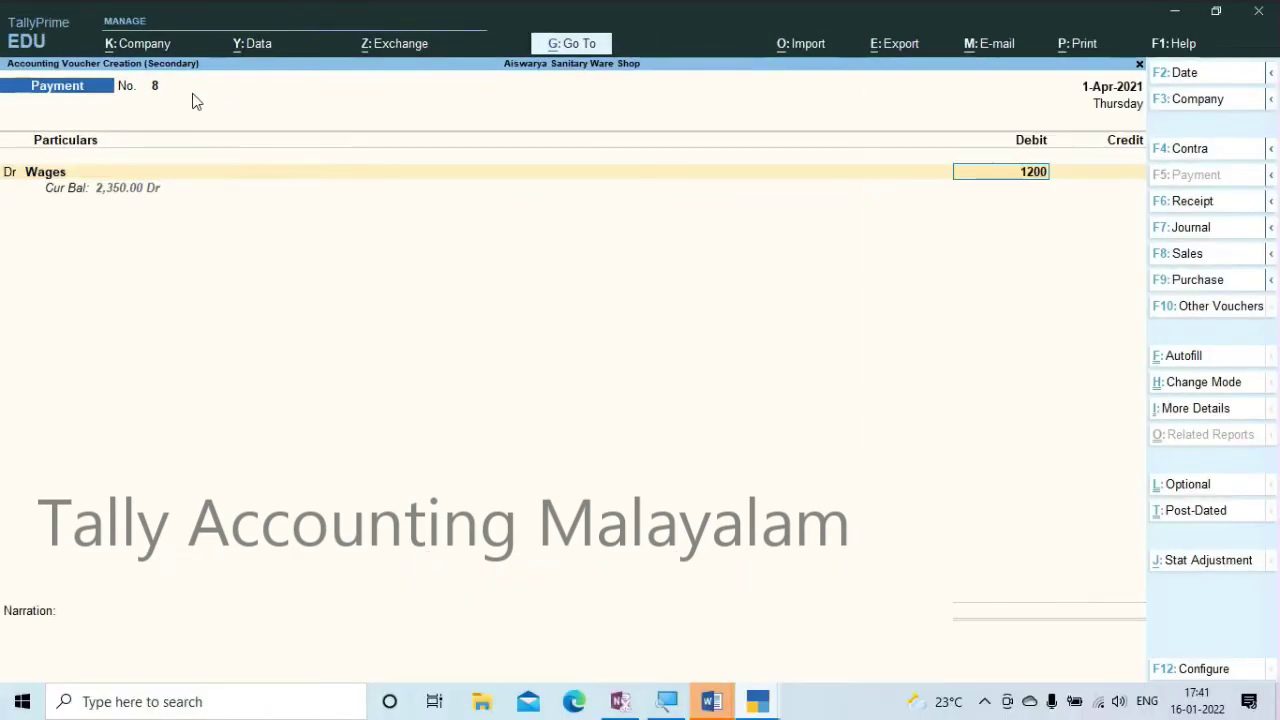
{"action": "key", "text": "Return"}
{"action": "key", "text": "Return"}
{"action": "key", "text": "Return"}
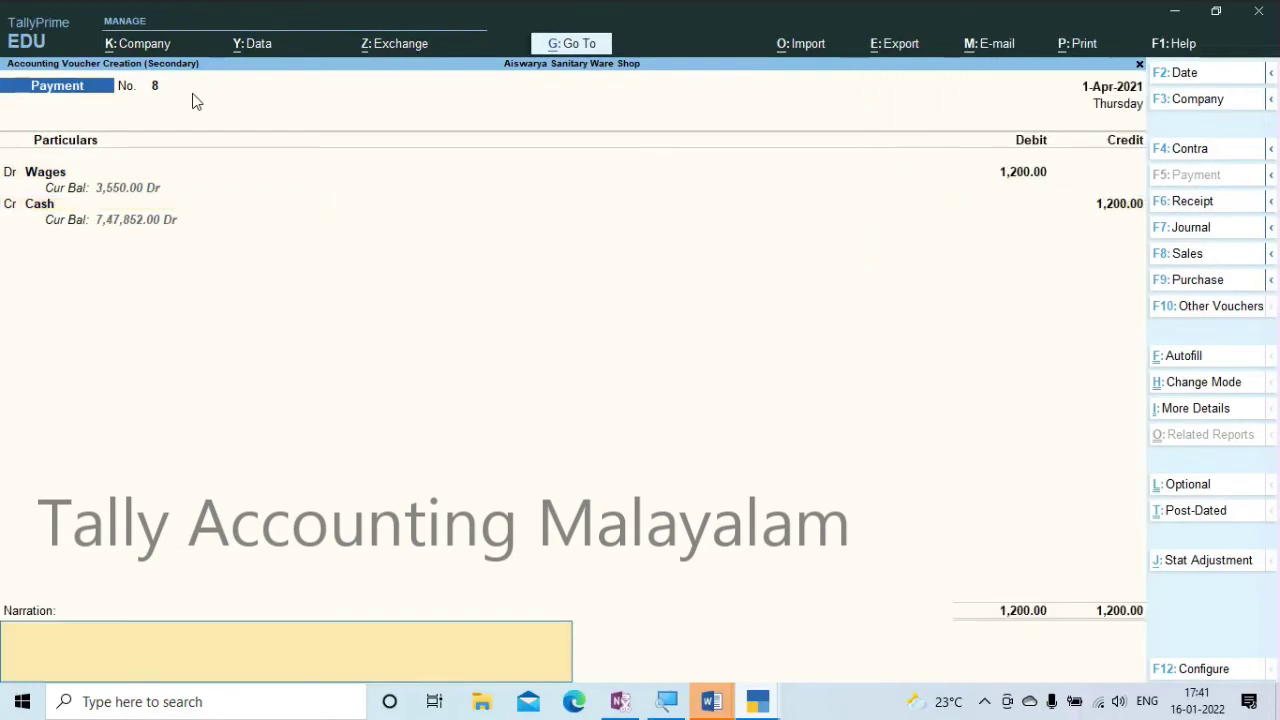
{"action": "key", "text": "Return"}
{"action": "key", "text": "Return"}
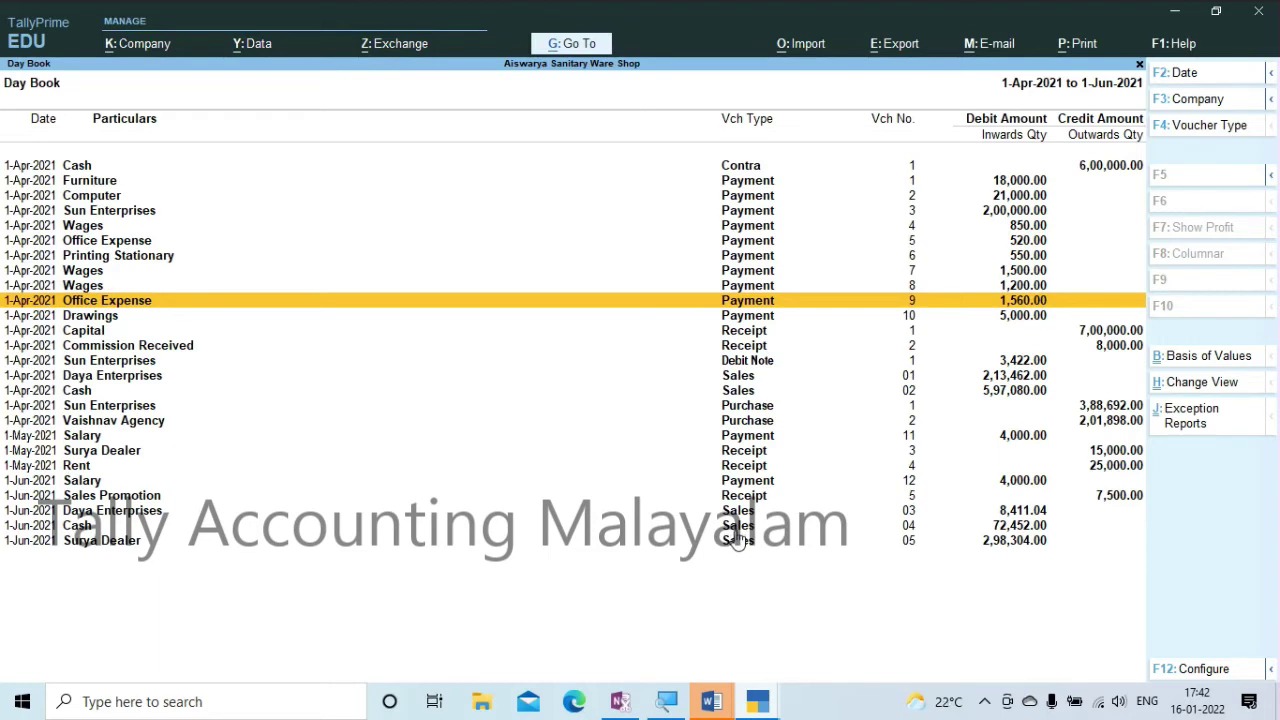
{"action": "key", "text": "F4"}
Filter the Day Book to Sales vouchers and select Cash sales voucher 02.
{"action": "key", "text": "Down"}
{"action": "key", "text": "Down"}
{"action": "key", "text": "Down"}
{"action": "key", "text": "Down"}
{"action": "key", "text": "Down"}
{"action": "key", "text": "Down"}
{"action": "key", "text": "Down"}
{"action": "key", "text": "Down"}
{"action": "key", "text": "Down"}
{"action": "key", "text": "Down"}
{"action": "key", "text": "Down"}
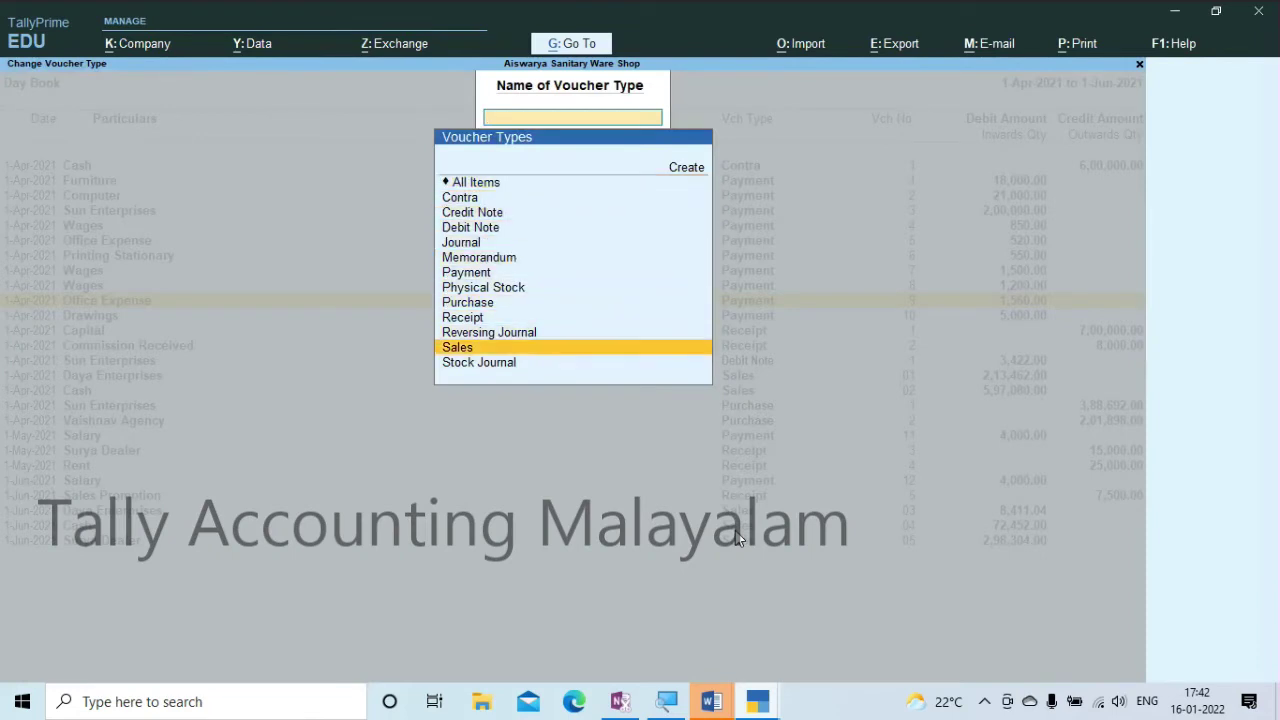
{"action": "key", "text": "Return"}
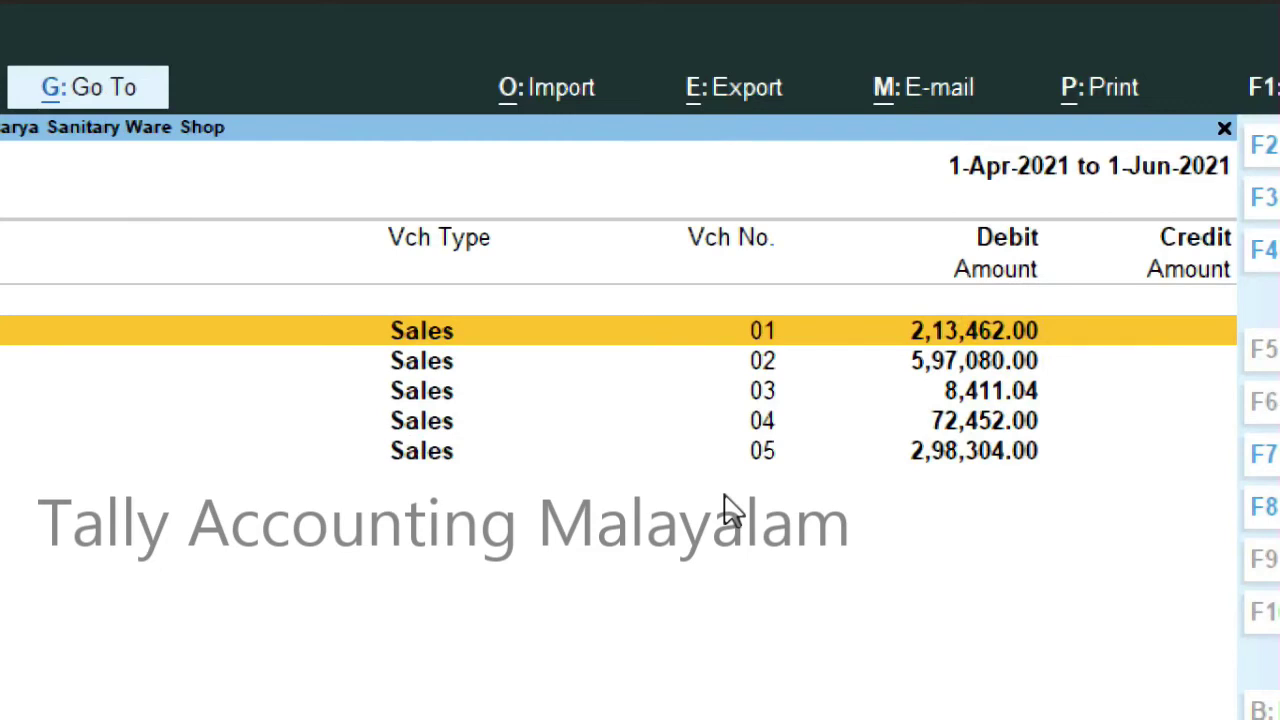
{"action": "left_click", "coordinate": [770, 366]}
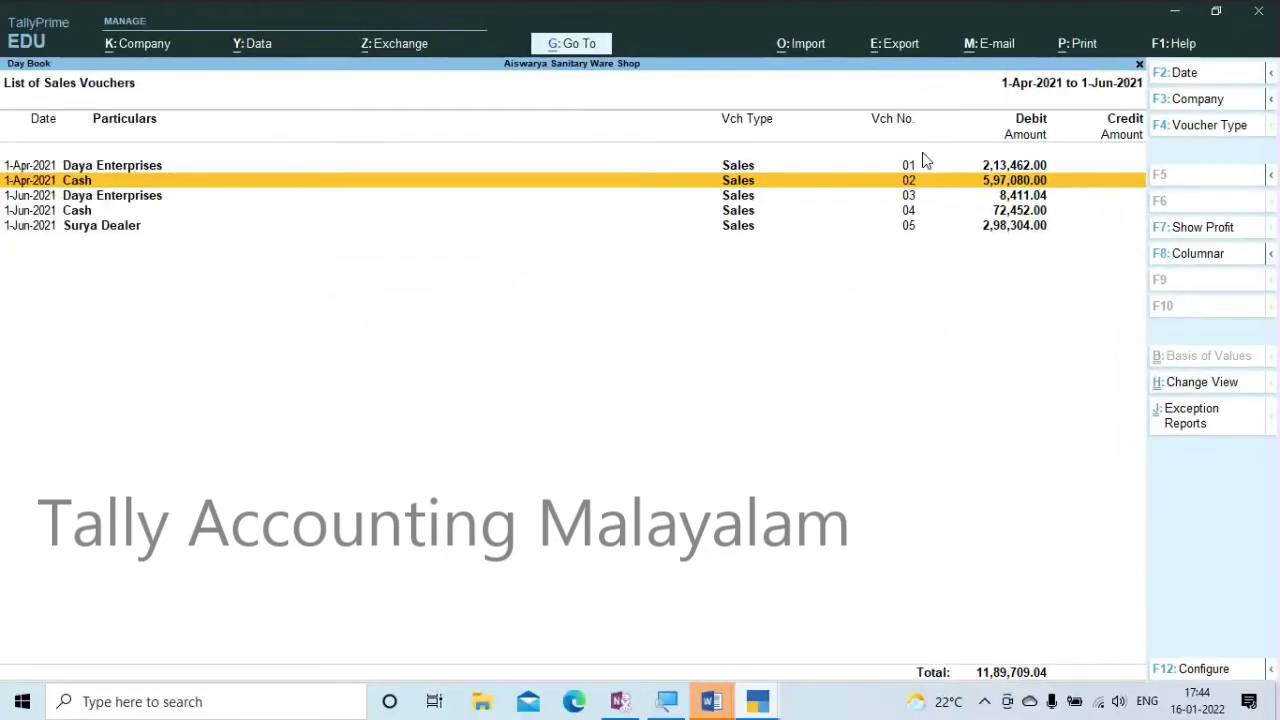
{"action": "type", "text": "0"}
Cancel Cash sales voucher 02 and review the sales list, now totalling 5,92,629.04.
{"action": "key", "text": "Return"}
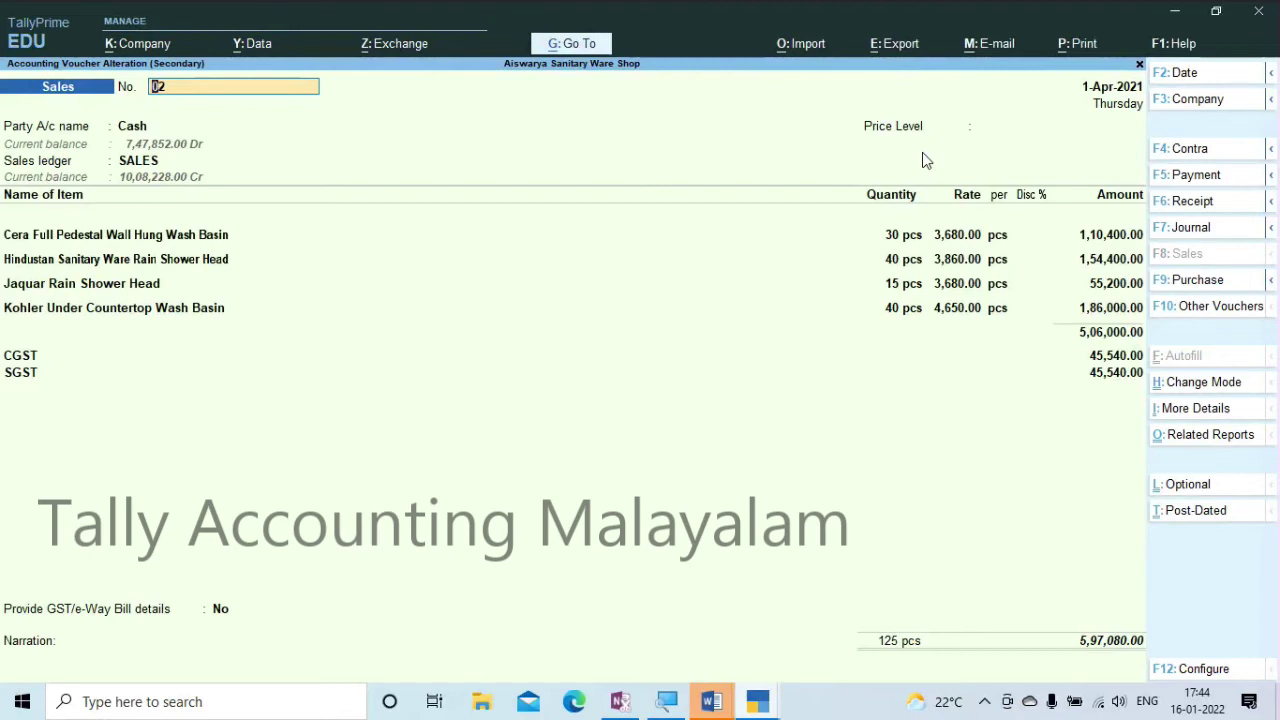
{"action": "key", "text": "alt"}
{"action": "key", "text": "alt+x"}
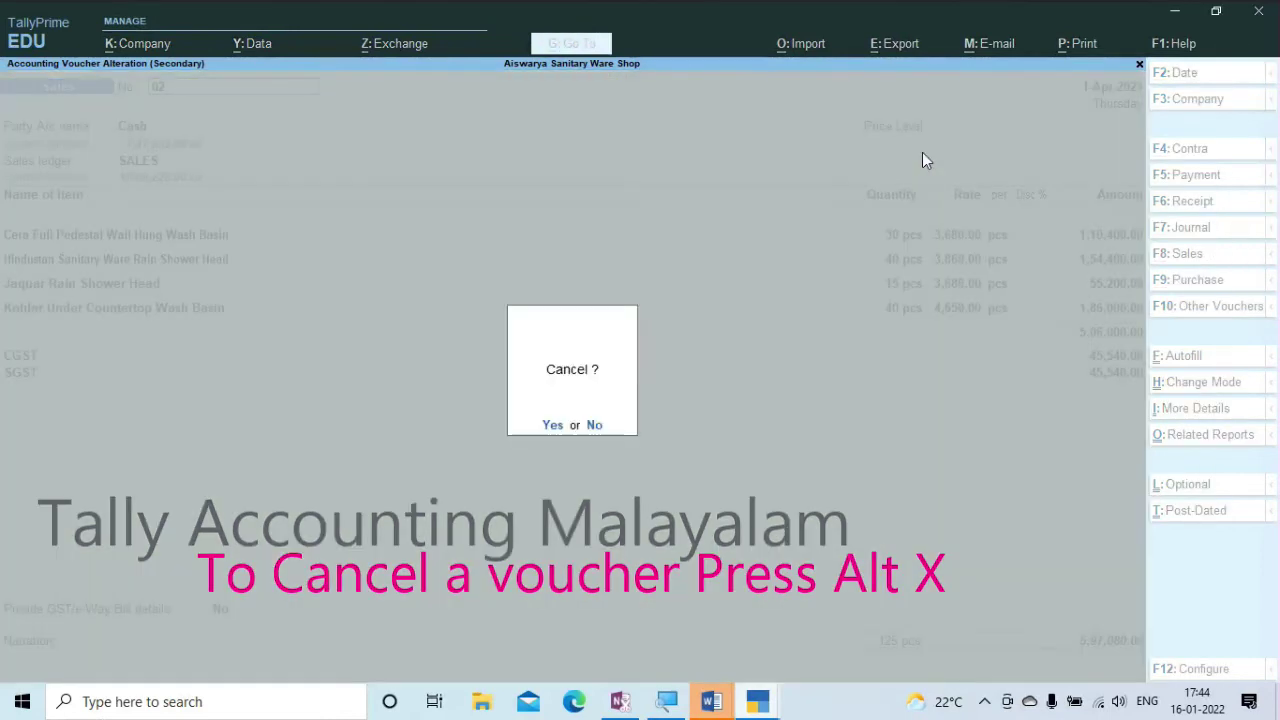
{"action": "key", "text": "y"}
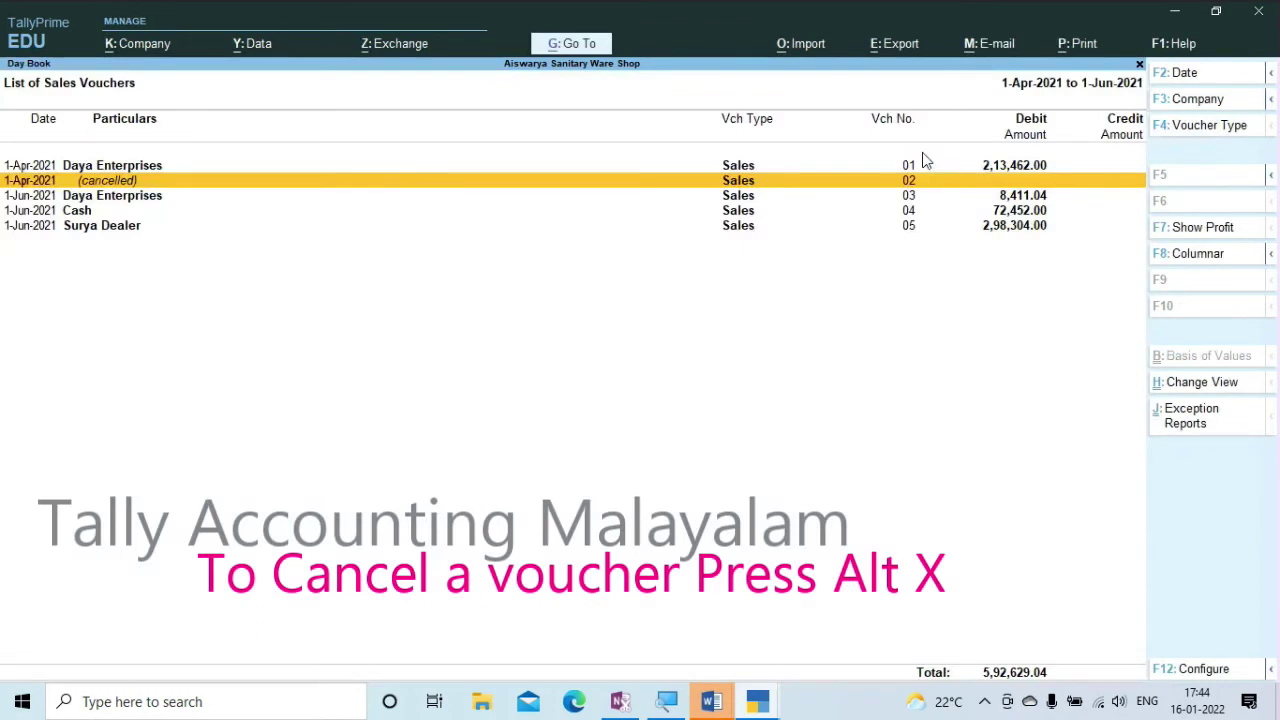
{"action": "key", "text": "Up"}
{"action": "key", "text": "Down"}
{"action": "key", "text": "Down"}
{"action": "key", "text": "Down"}
{"action": "key", "text": "Down"}
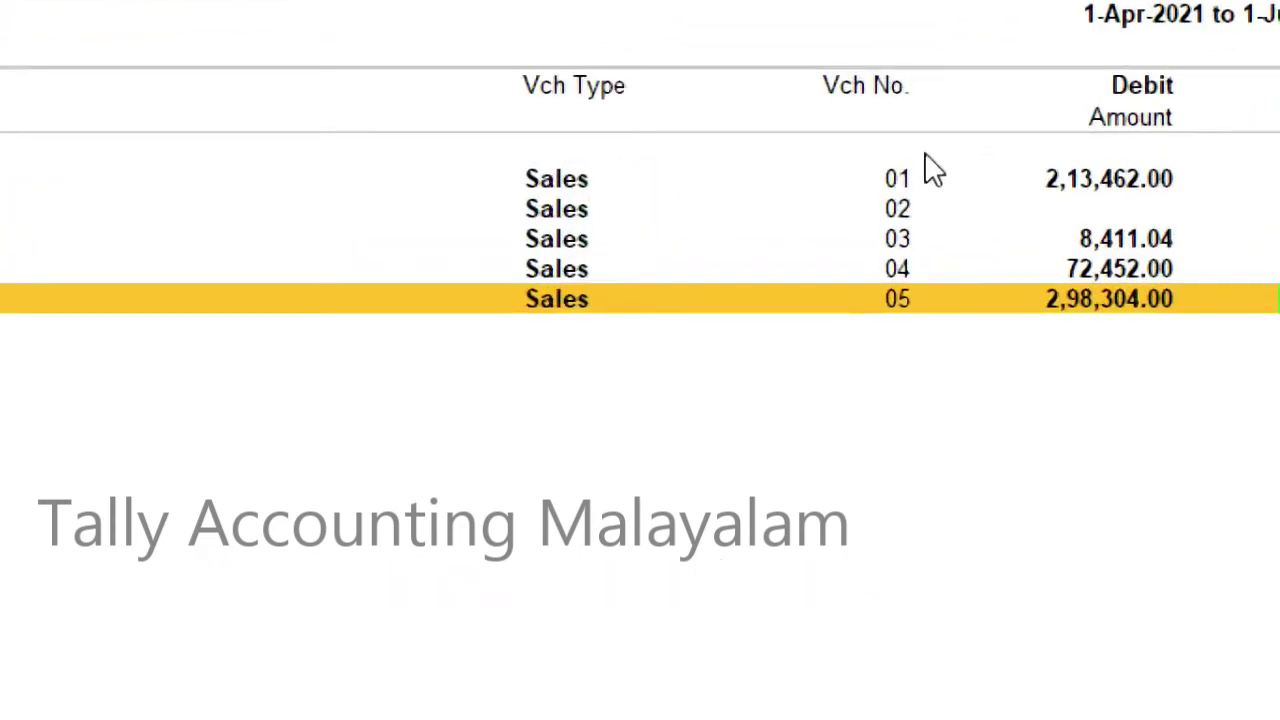
{"action": "key", "text": "Up"}
{"action": "key", "text": "Up"}
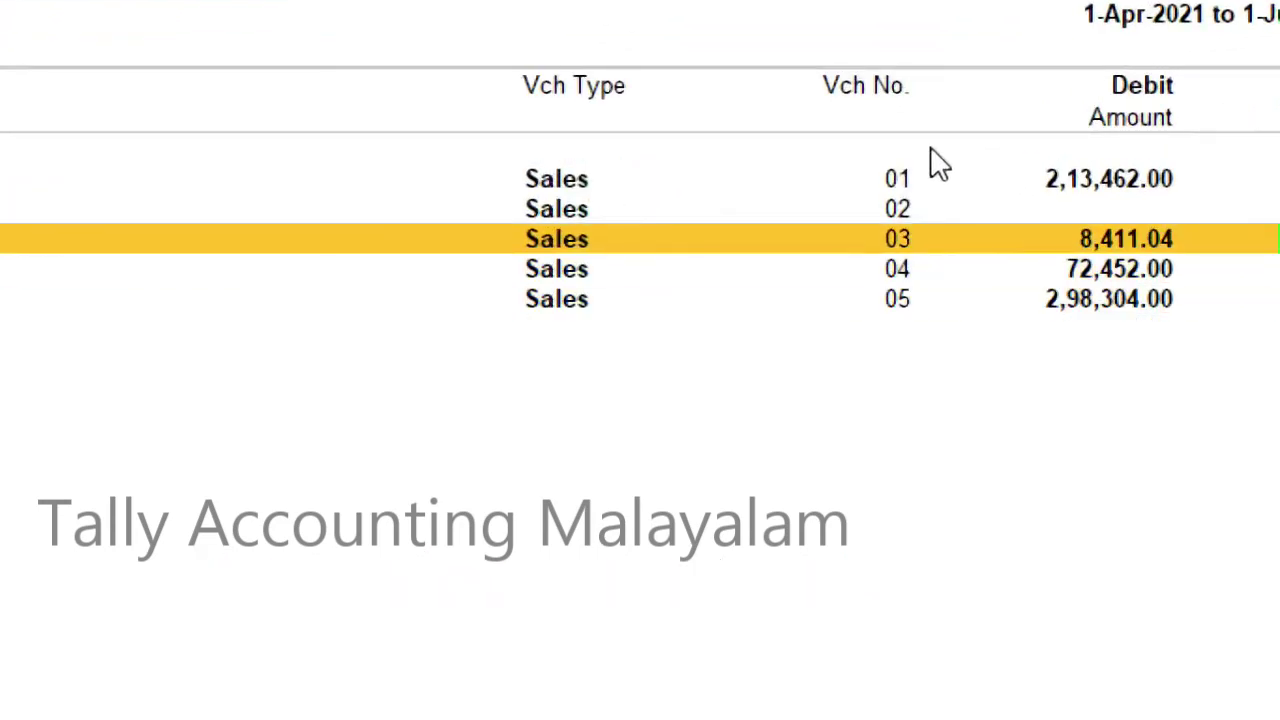
{"action": "key", "text": "Up"}
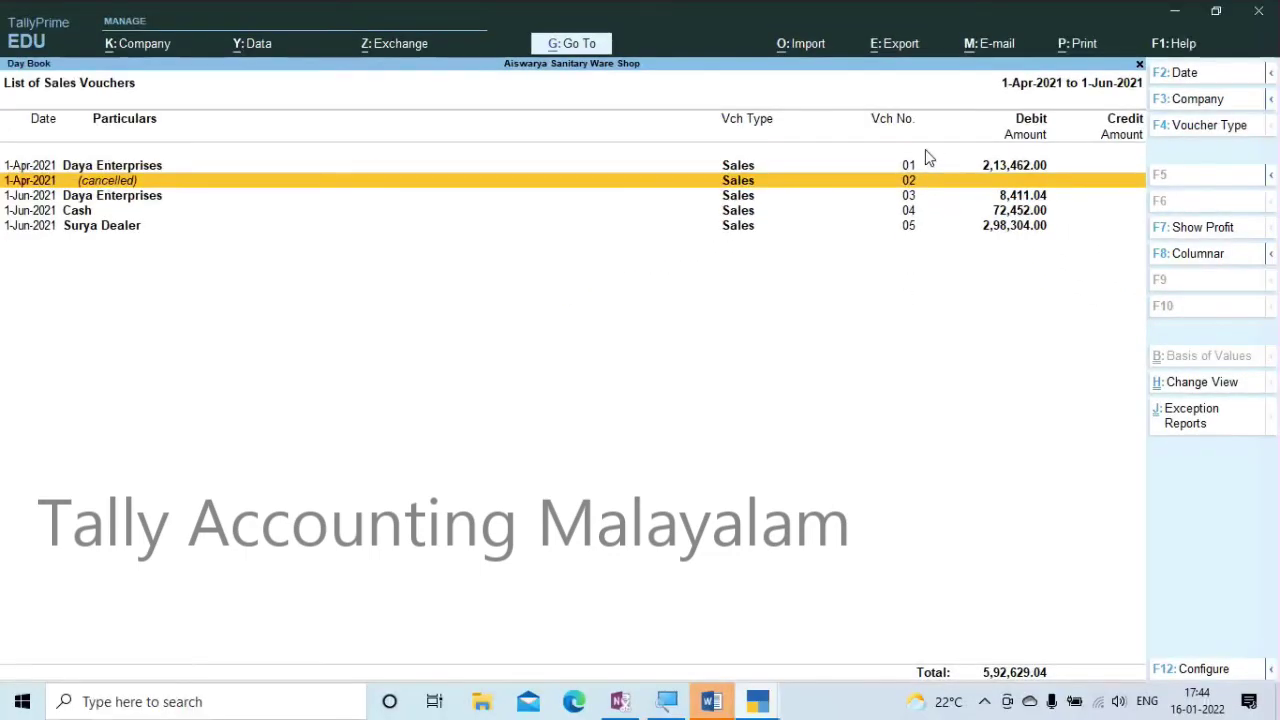
{"action": "key", "text": "Return"}
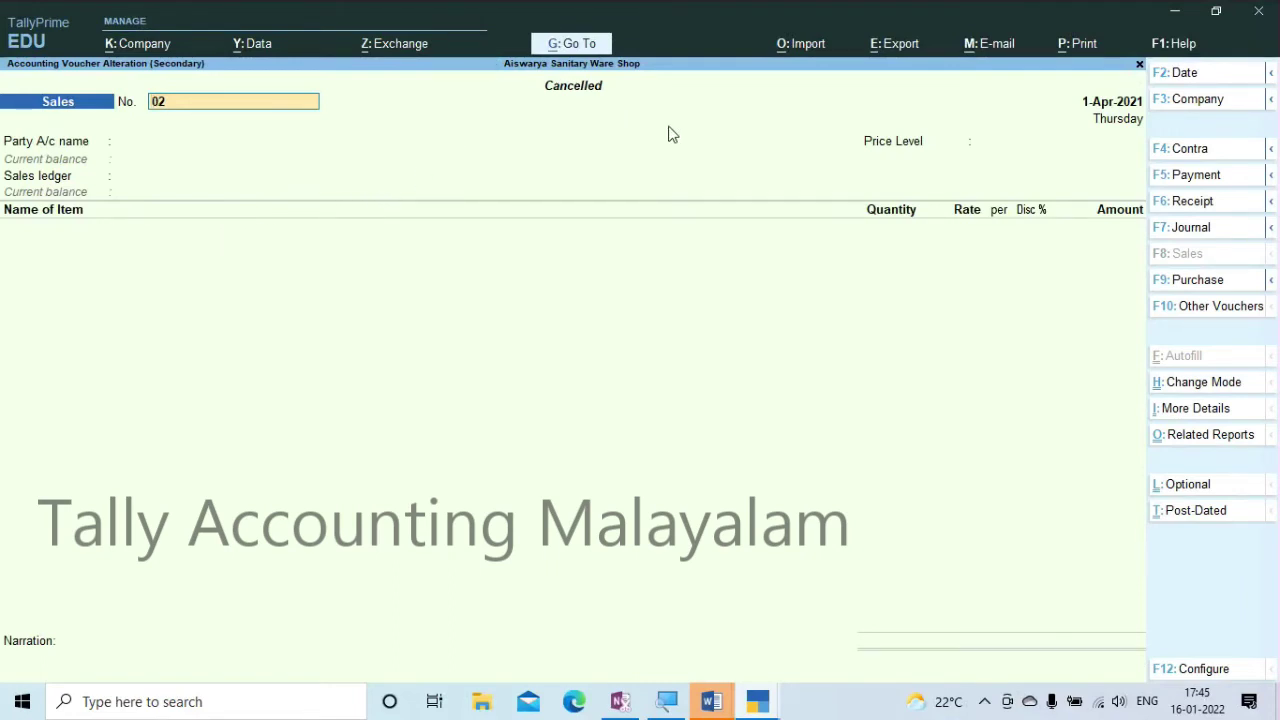
{"action": "key", "text": "Escape"}
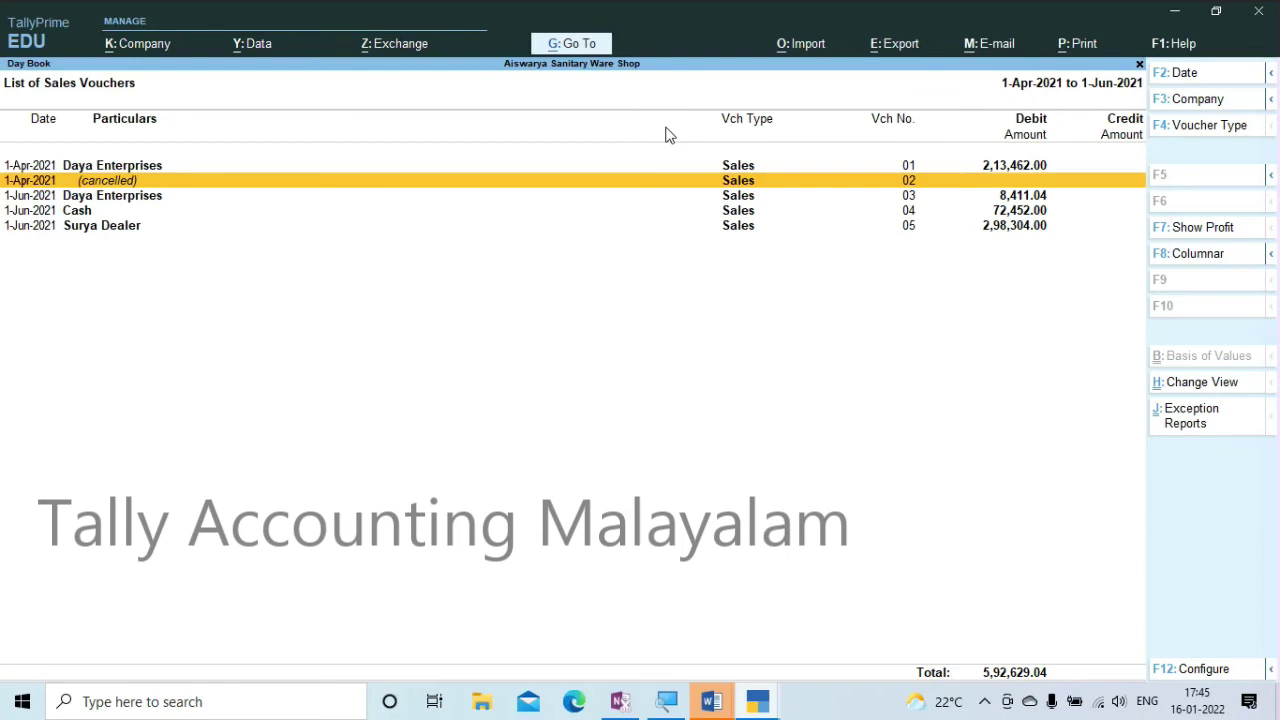
Reopen the Day Book from Gateway, accepting the default date range to show all vouchers.
{"action": "key", "text": "Escape"}
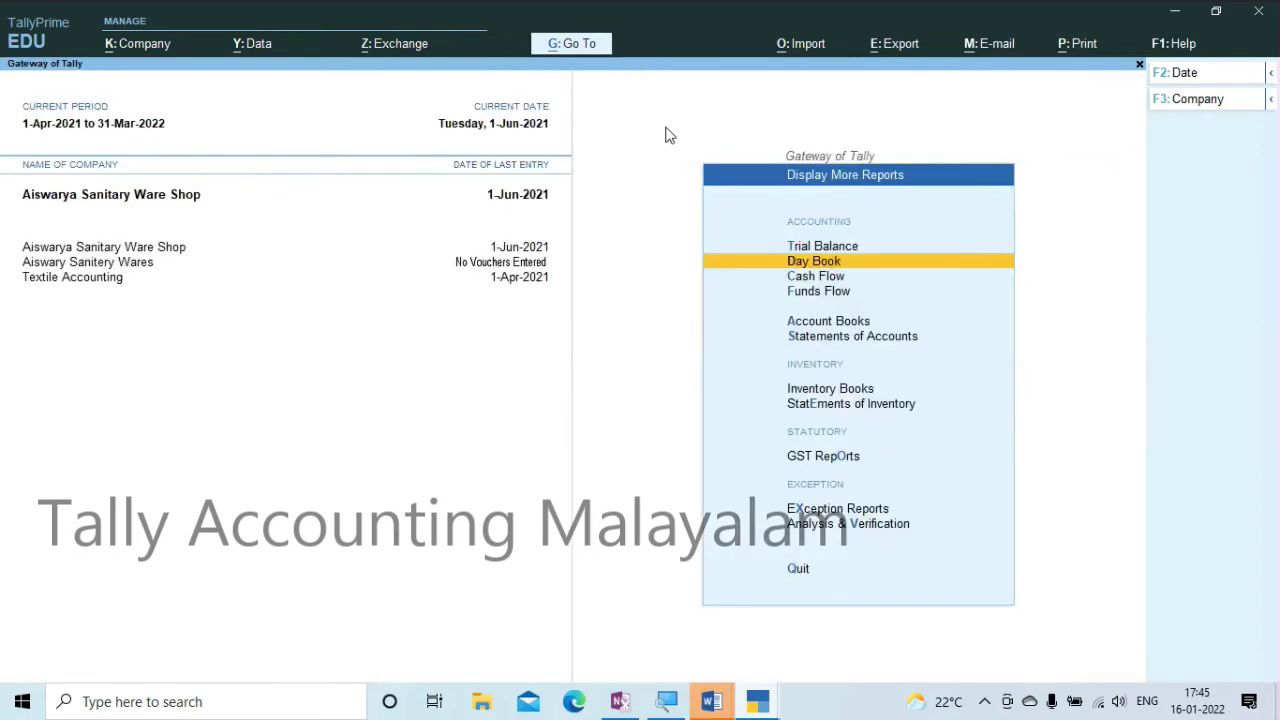
{"action": "key", "text": "Return"}
{"action": "key", "text": "F2"}
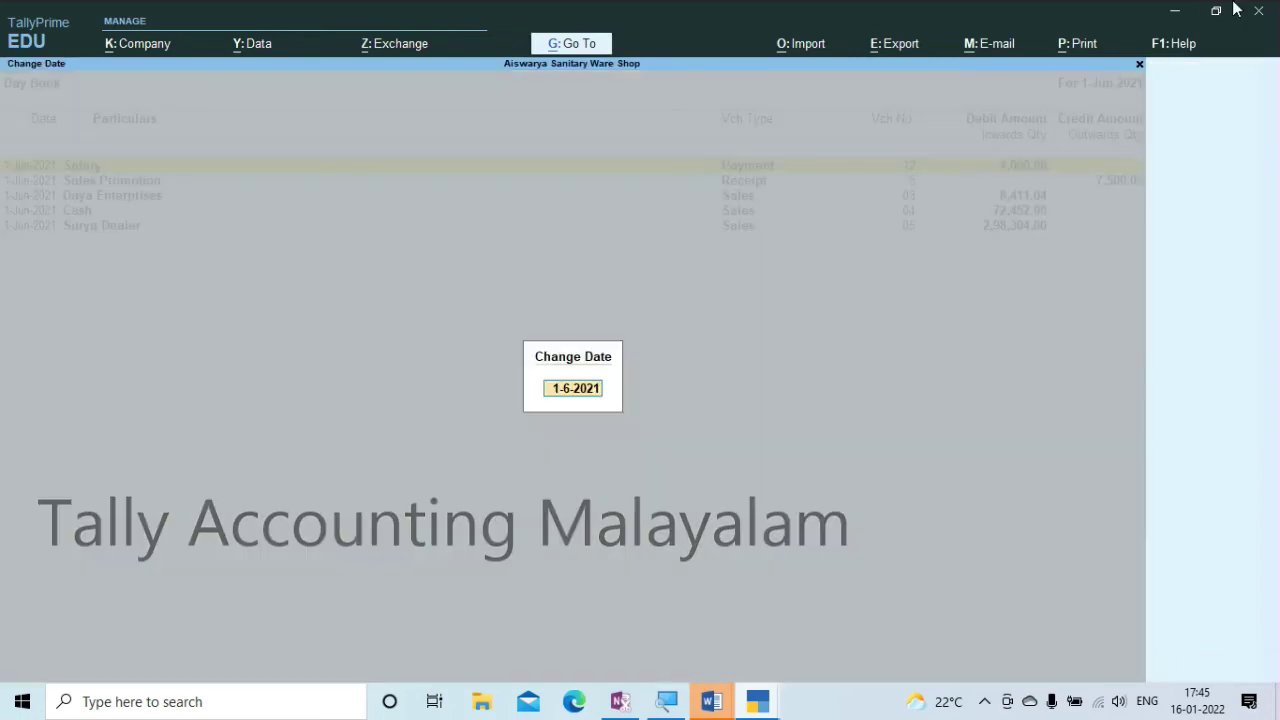
{"action": "key", "text": "Return"}
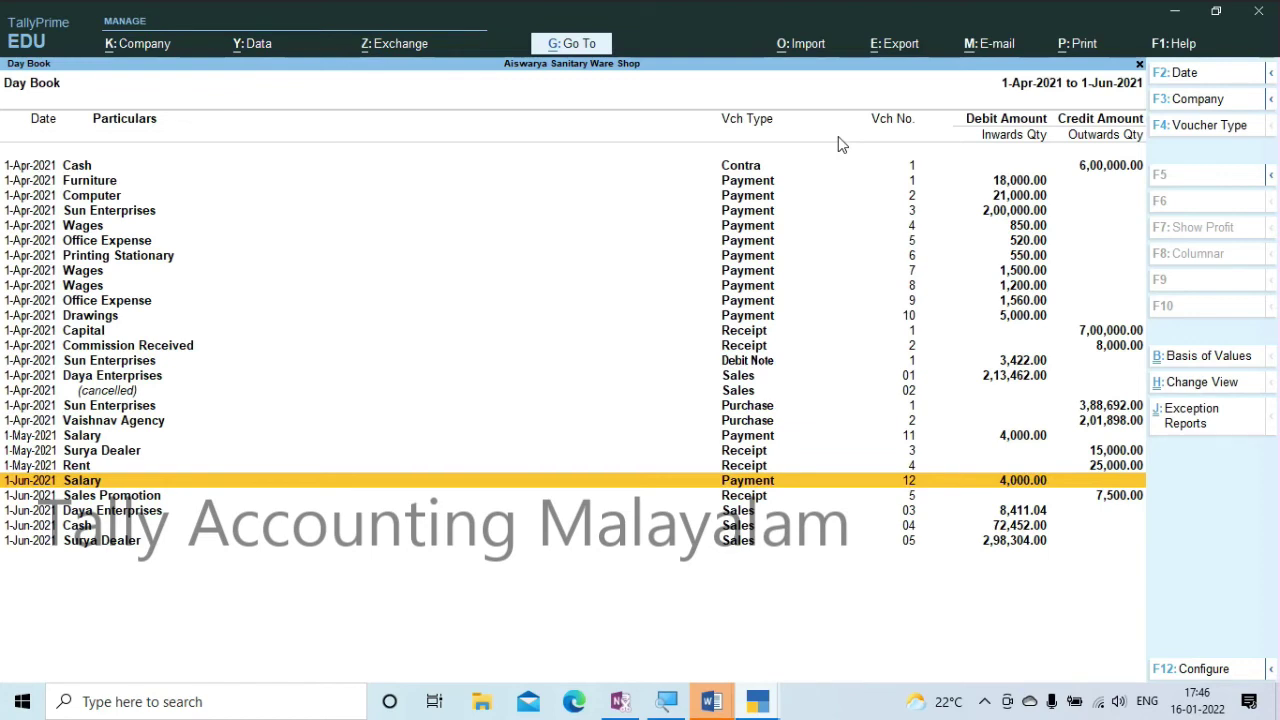
Duplicate the 1-May Salary payment as new payment voucher 11.
{"action": "key", "text": "Up"}
{"action": "key", "text": "Up"}
{"action": "key", "text": "Up"}
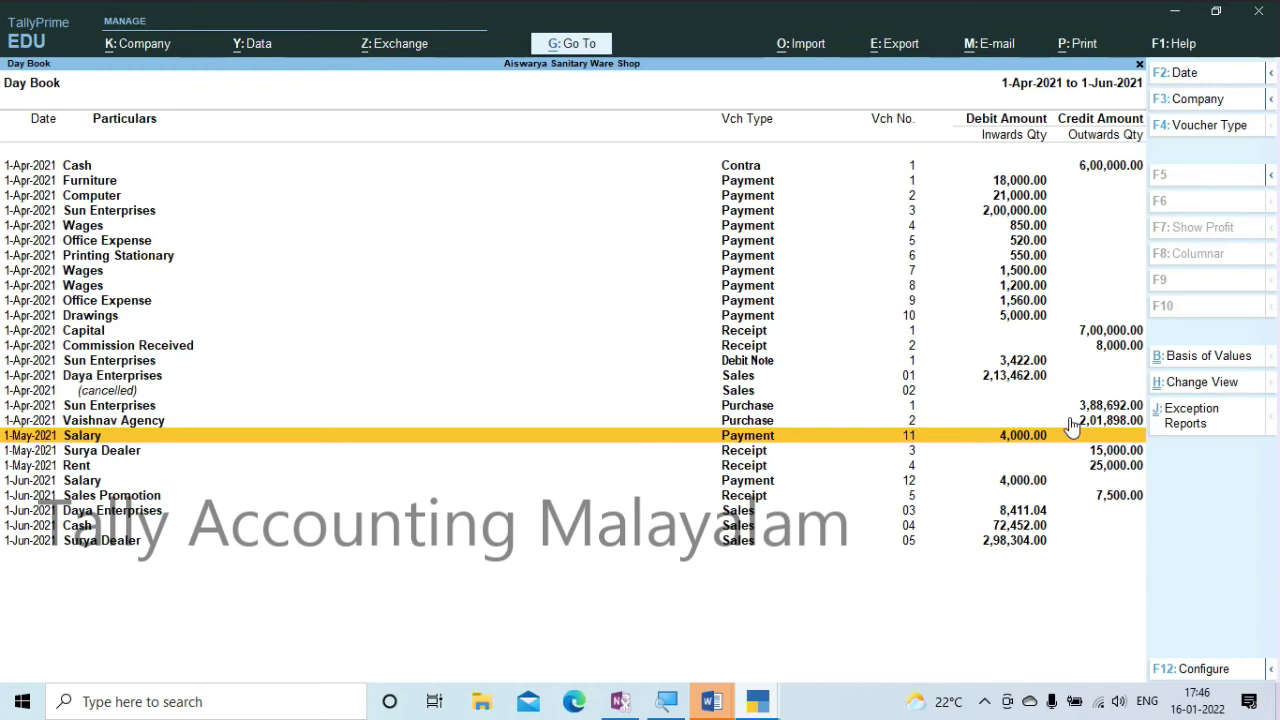
{"action": "key", "text": "alt"}
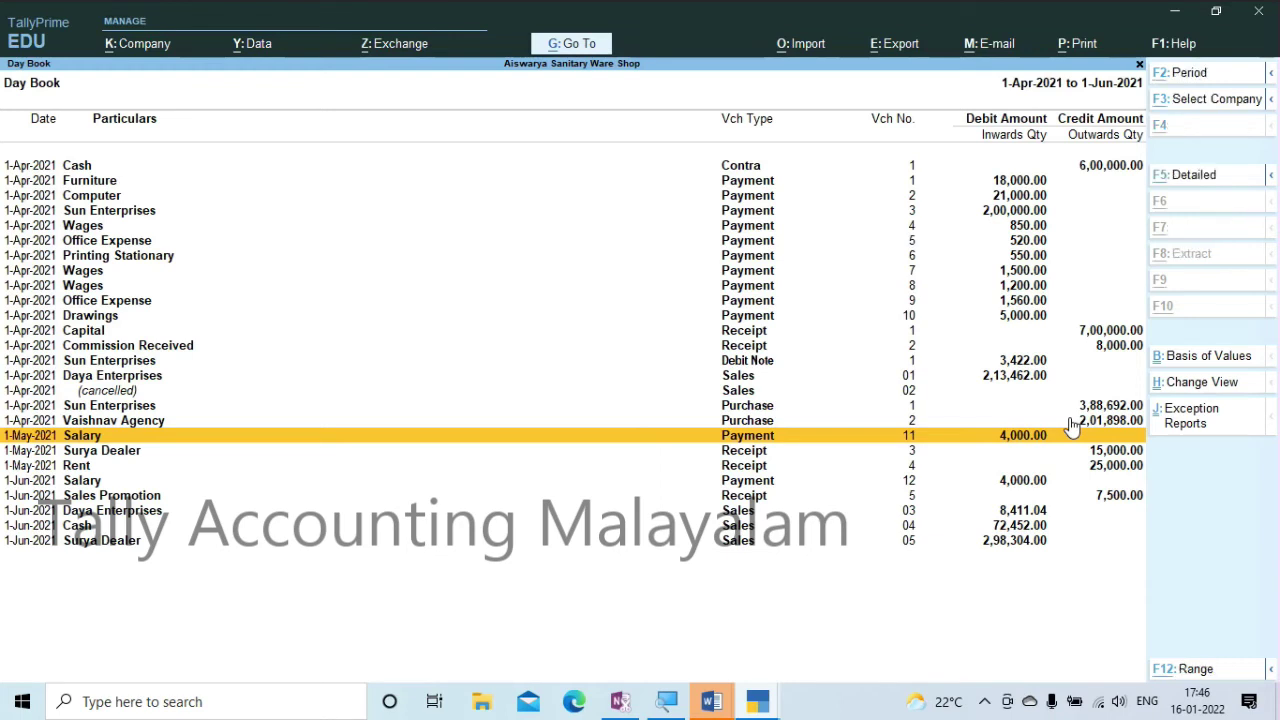
{"action": "key", "text": "alt+2"}
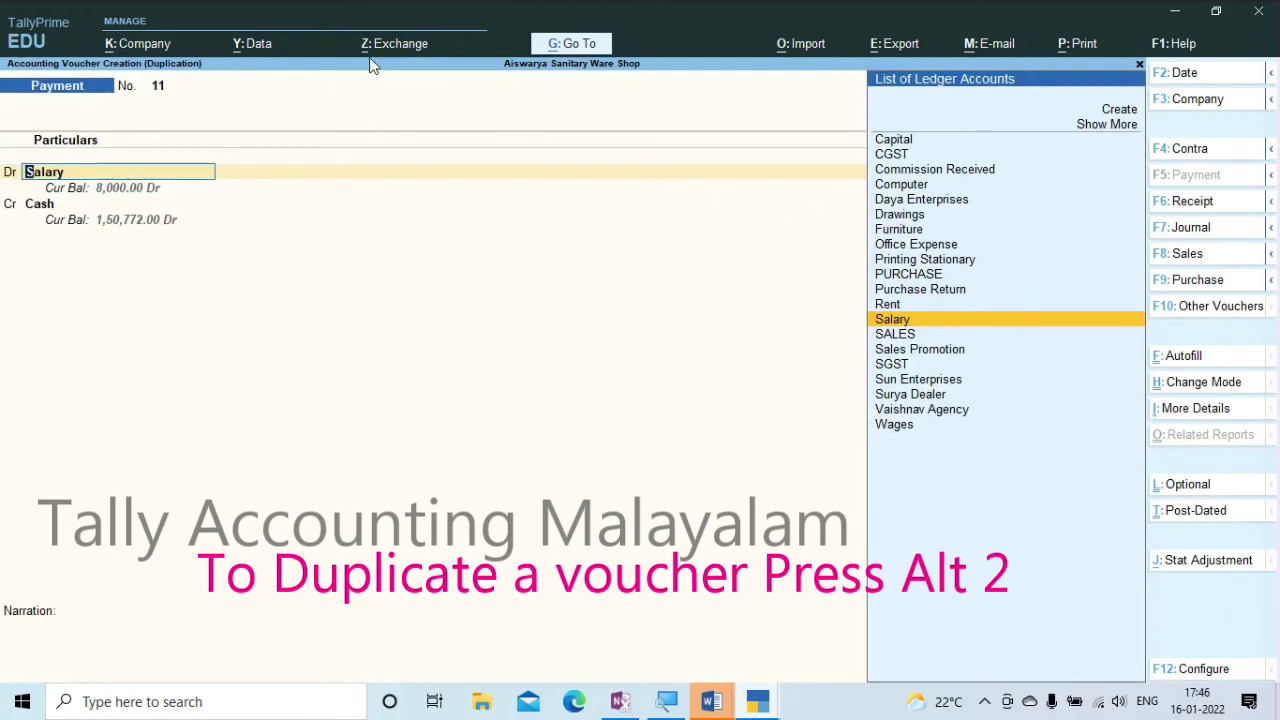
Date the duplicated Salary payment 1-Jun-2021, save it, and open Day Book configuration.
{"action": "key", "text": "F2"}
{"action": "type", "text": "1-6"}
{"action": "key", "text": "Return"}
{"action": "key", "text": "Return"}
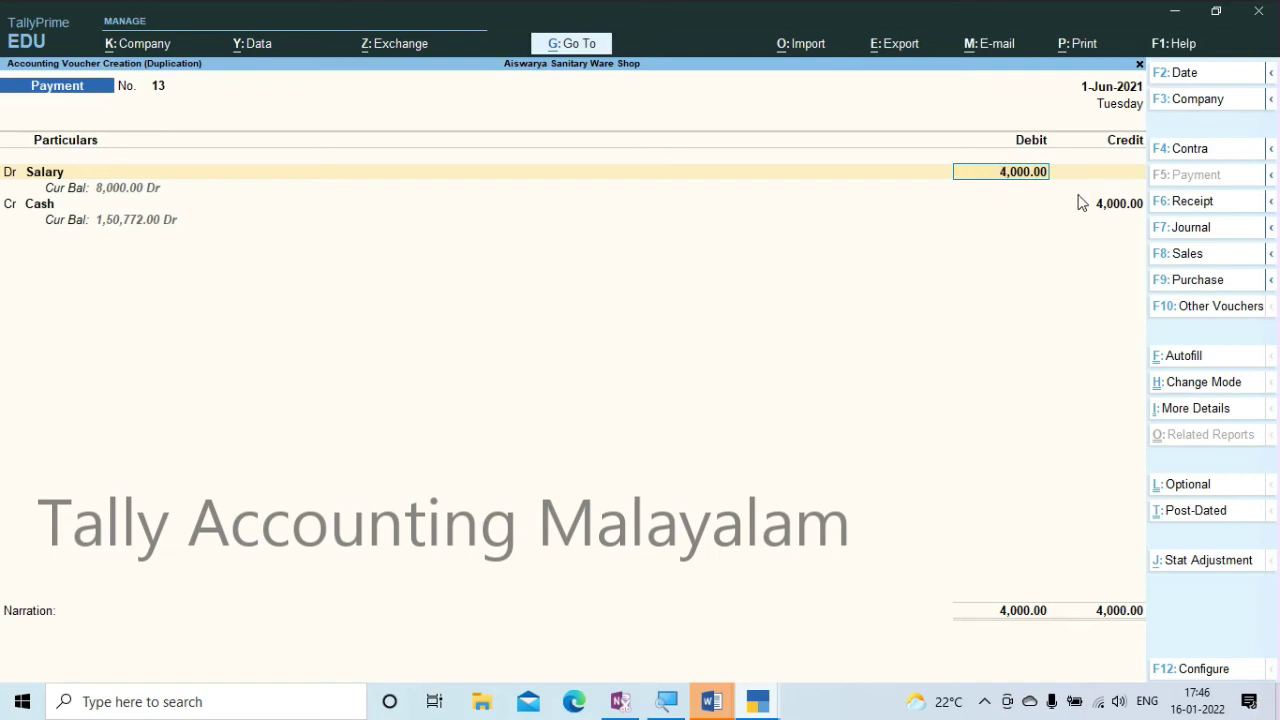
{"action": "key", "text": "ctrl"}
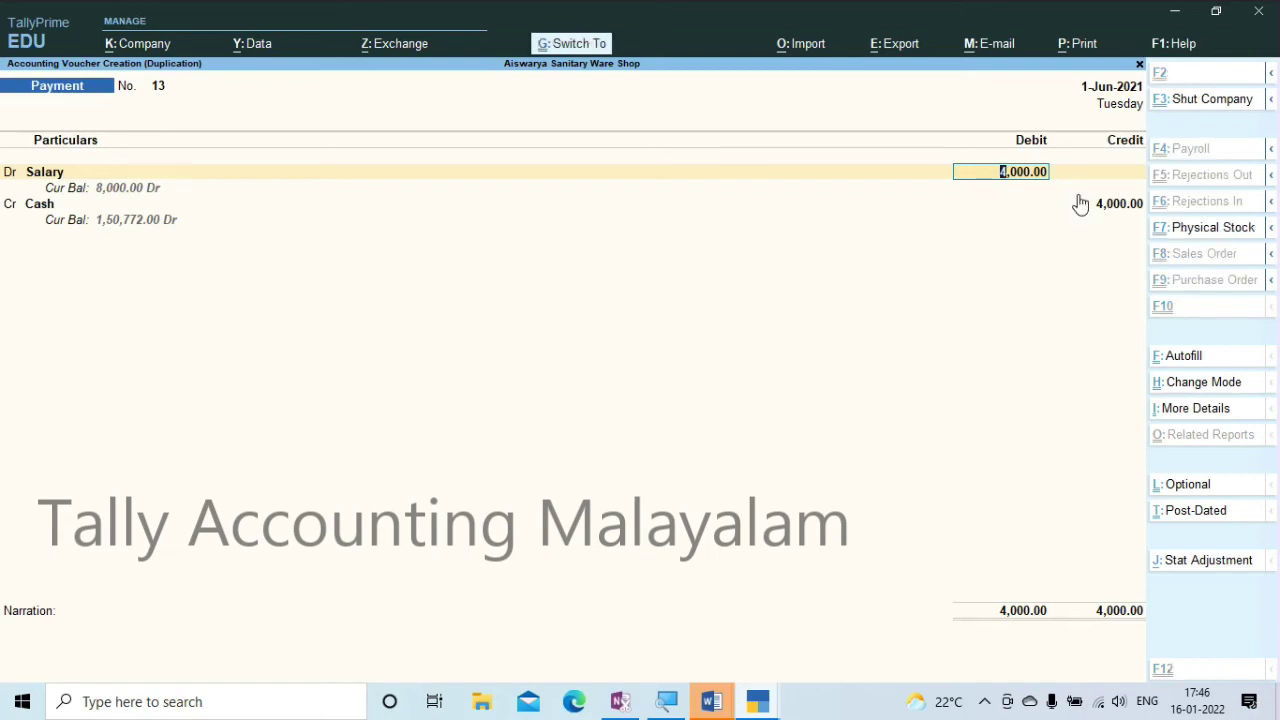
{"action": "key", "text": "ctrl+a"}
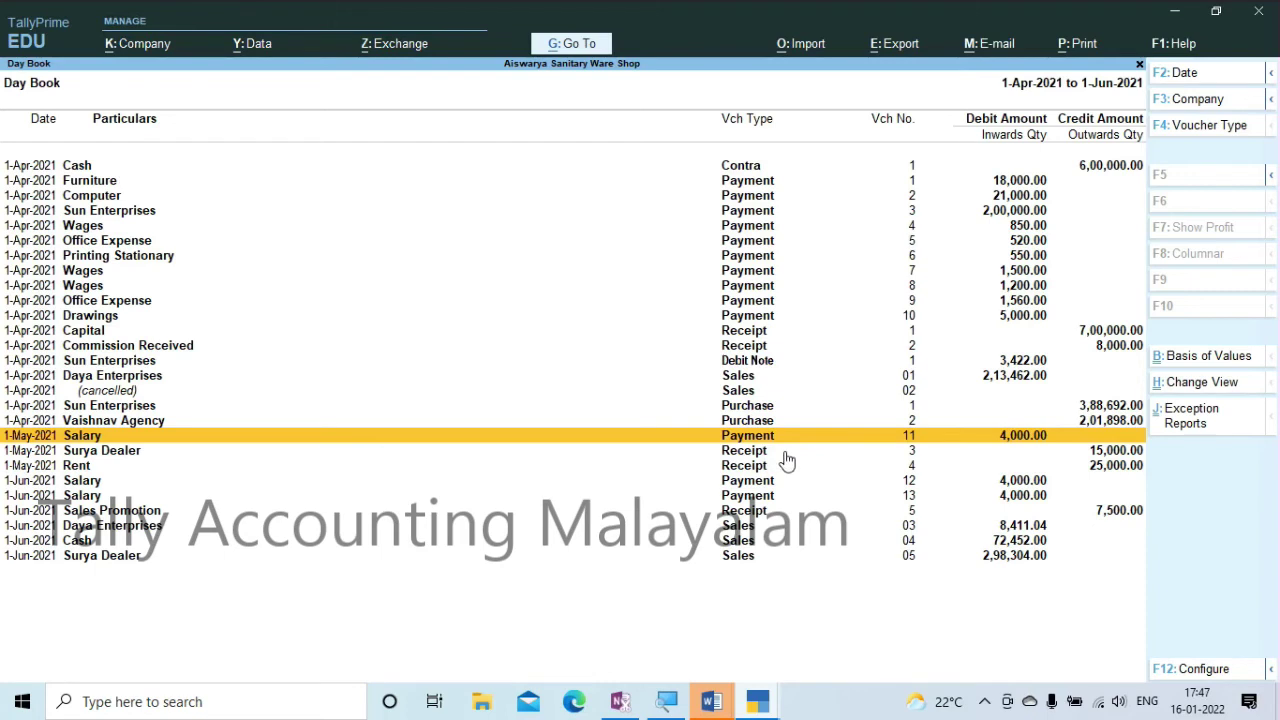
{"action": "key", "text": "F12"}
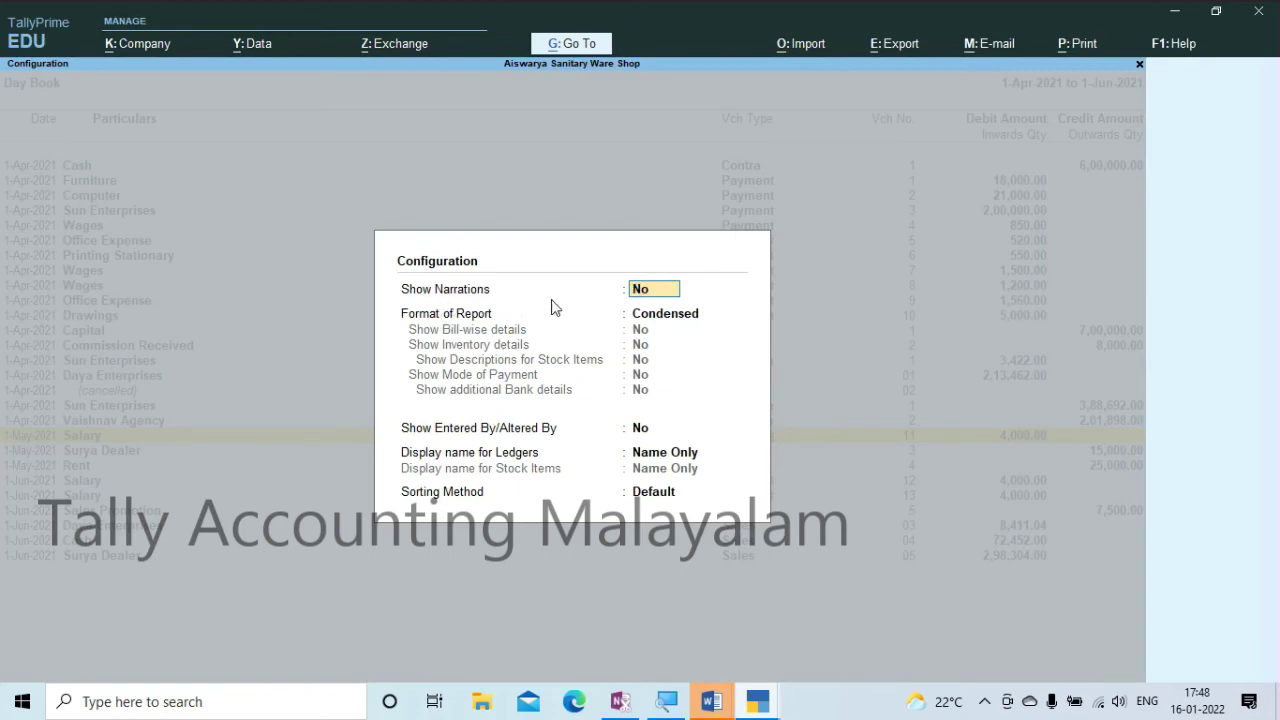
Set Show Narrations to Yes, Format to Detailed, and Sorting Method to Amount (Increasing).
{"action": "type", "text": "y"}
{"action": "key", "text": "Return"}
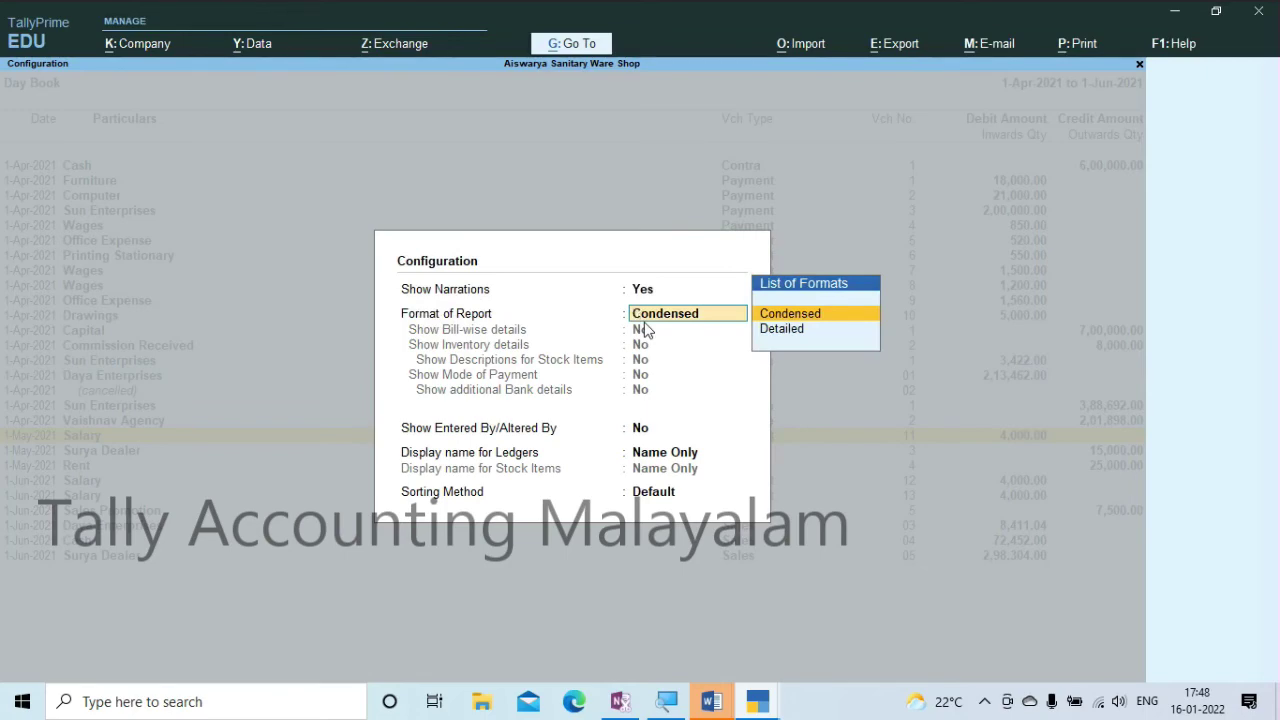
{"action": "key", "text": "Down"}
{"action": "key", "text": "Return"}
{"action": "key", "text": "Return"}
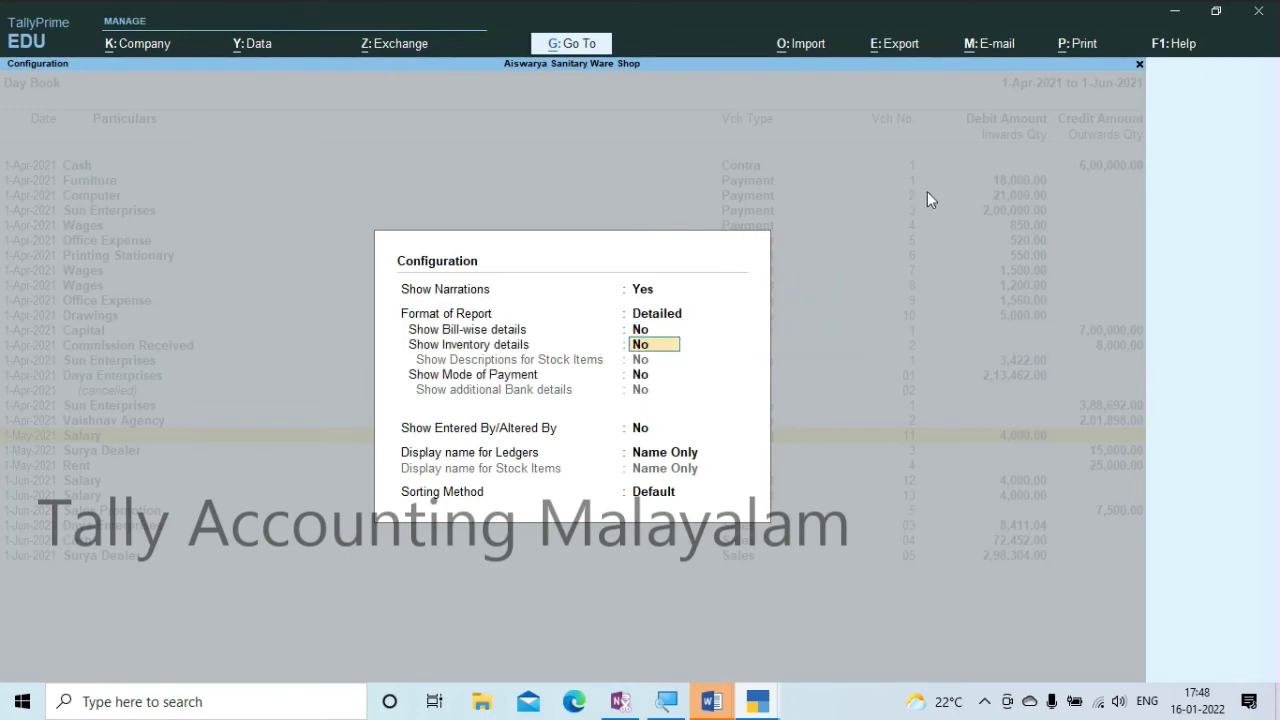
{"action": "key", "text": "Return"}
{"action": "key", "text": "Return"}
{"action": "key", "text": "Return"}
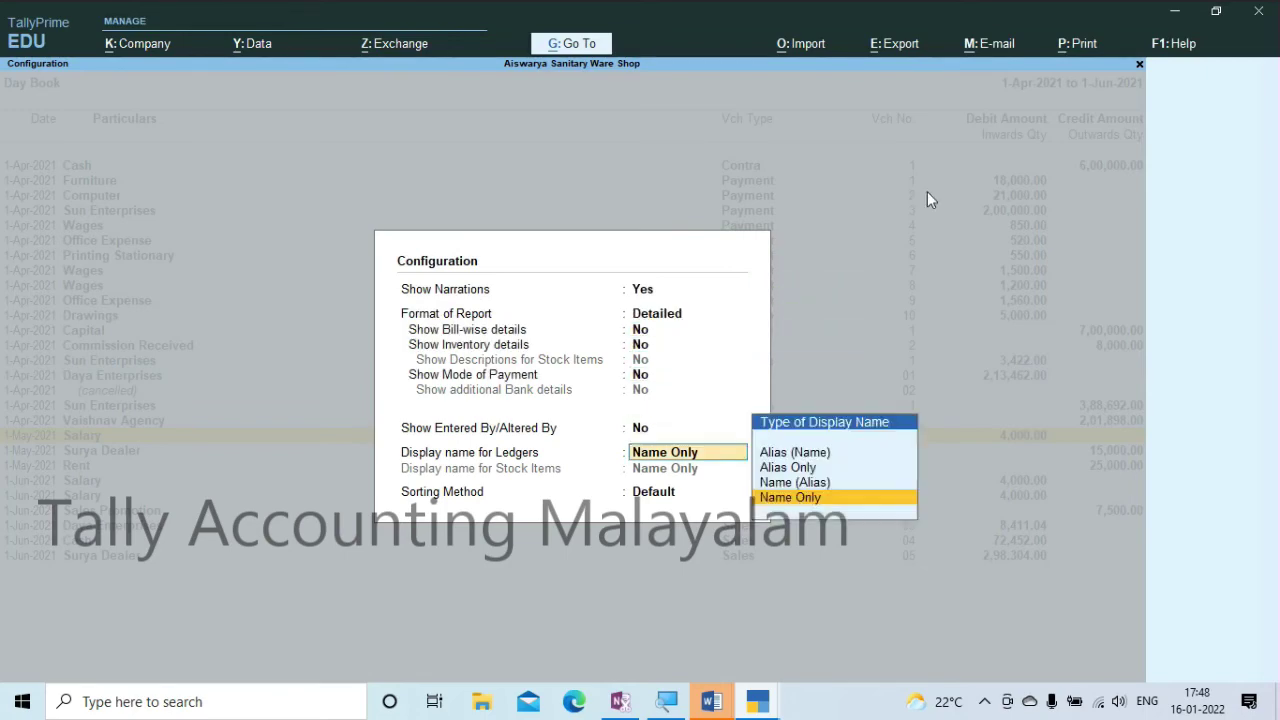
{"action": "key", "text": "Return"}
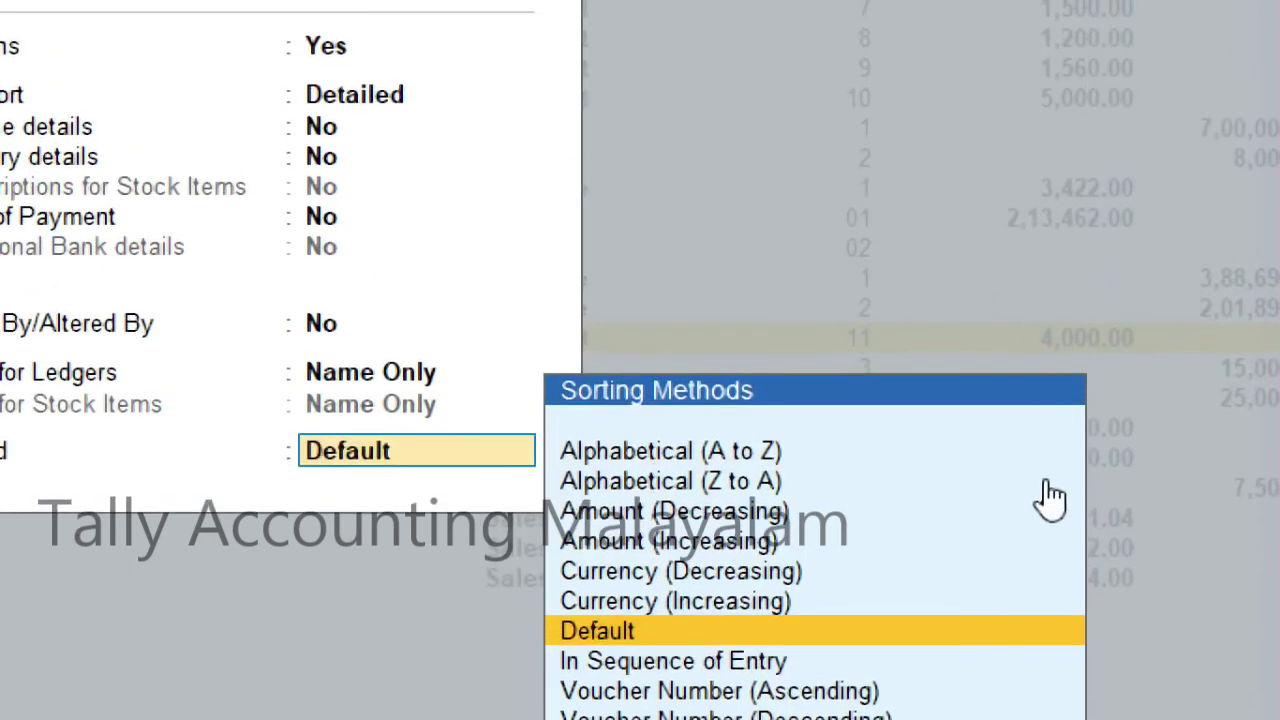
{"action": "key", "text": "Up"}
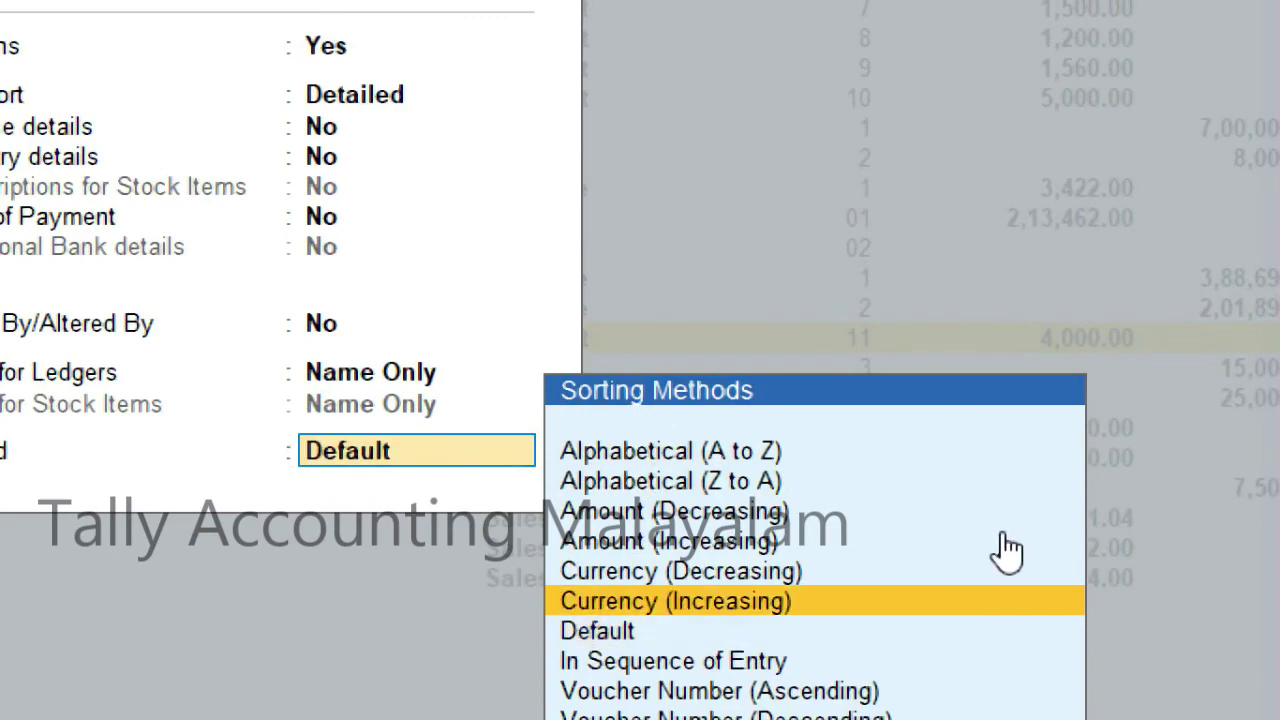
{"action": "key", "text": "Up"}
{"action": "key", "text": "Up"}
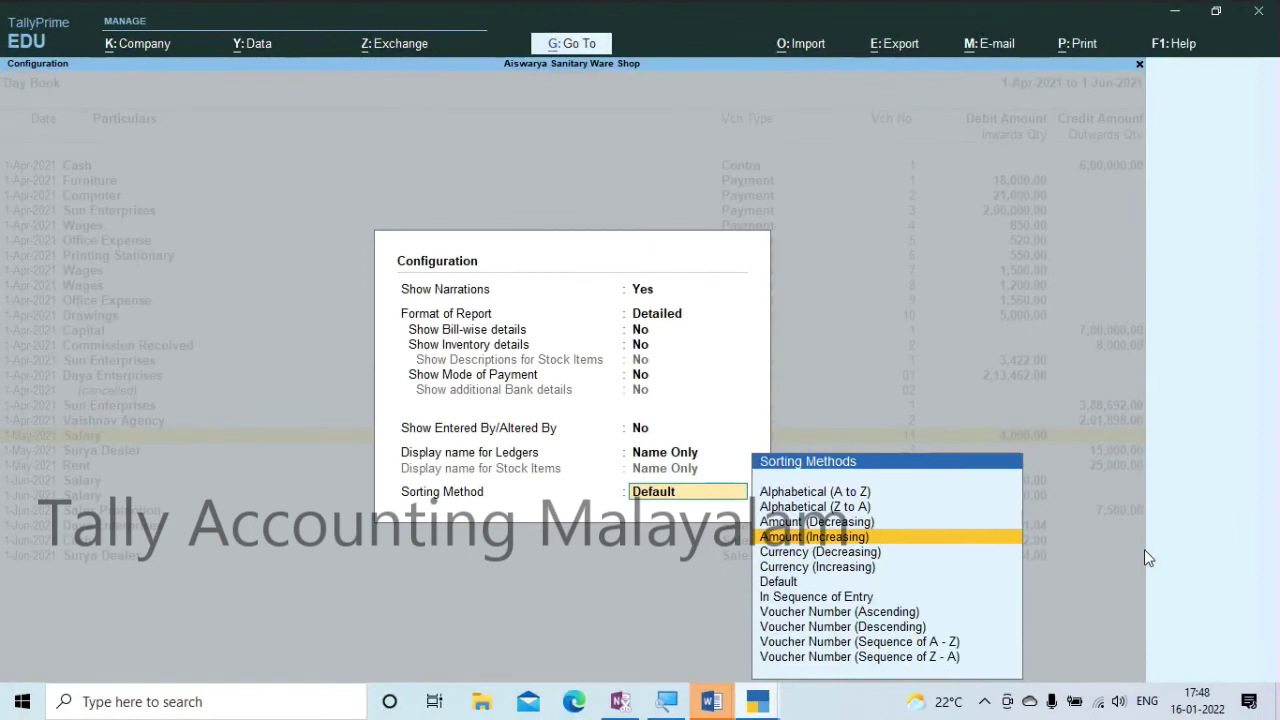
{"action": "key", "text": "Return"}
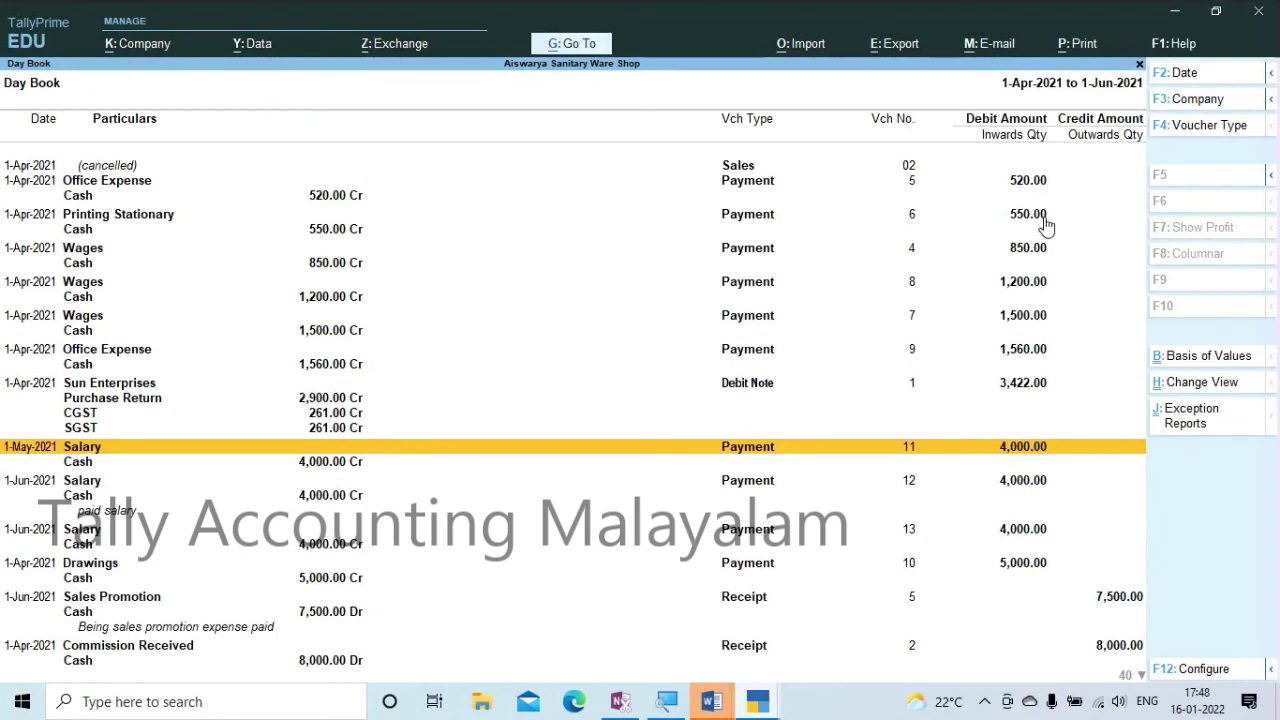
Browse the detailed Day Book entries, then reopen the Configuration settings.
{"action": "key", "text": "Up"}
{"action": "key", "text": "Up"}
{"action": "key", "text": "Up"}
{"action": "key", "text": "Up"}
{"action": "key", "text": "Up"}
{"action": "key", "text": "Up"}
{"action": "key", "text": "Up"}
{"action": "key", "text": "Up"}
{"action": "key", "text": "Up"}
{"action": "key", "text": "Up"}
{"action": "key", "text": "Down"}
{"action": "key", "text": "Down"}
{"action": "key", "text": "Down"}
{"action": "key", "text": "Down"}
{"action": "key", "text": "Down"}
{"action": "key", "text": "Down"}
{"action": "key", "text": "Down"}
{"action": "key", "text": "Down"}
{"action": "key", "text": "Down"}
{"action": "key", "text": "Down"}
{"action": "key", "text": "Down"}
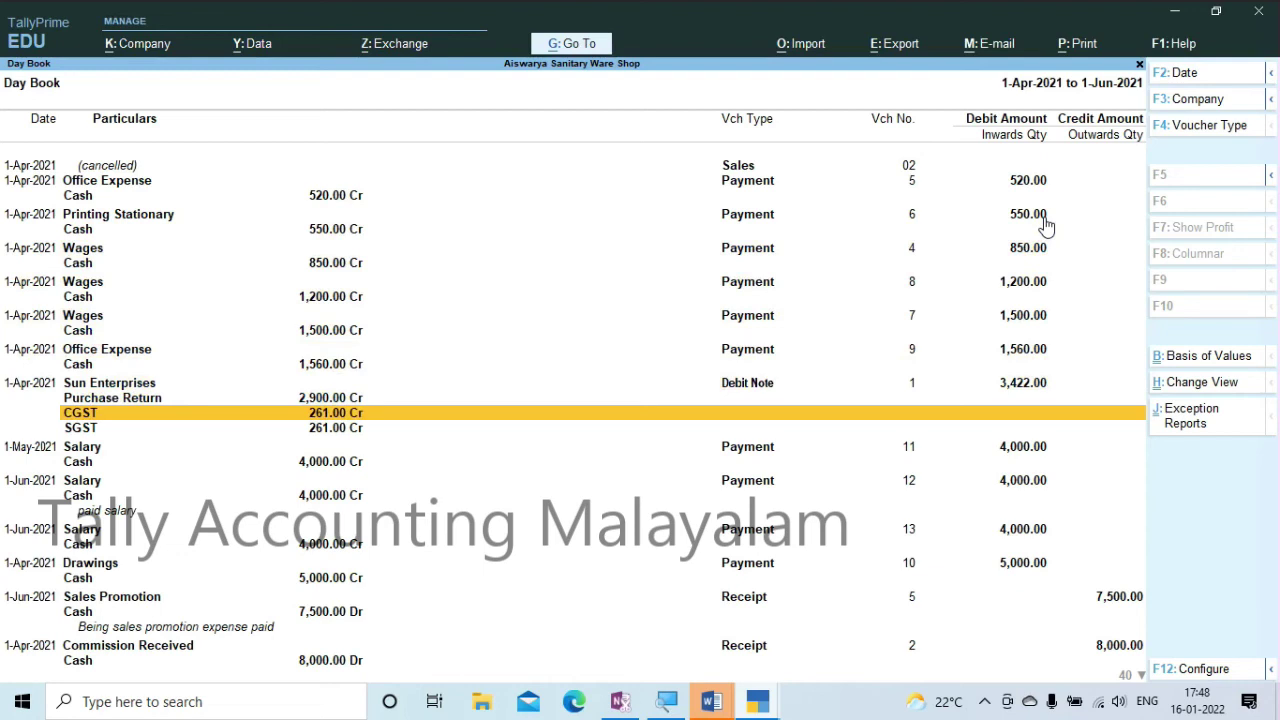
{"action": "key", "text": "F12"}
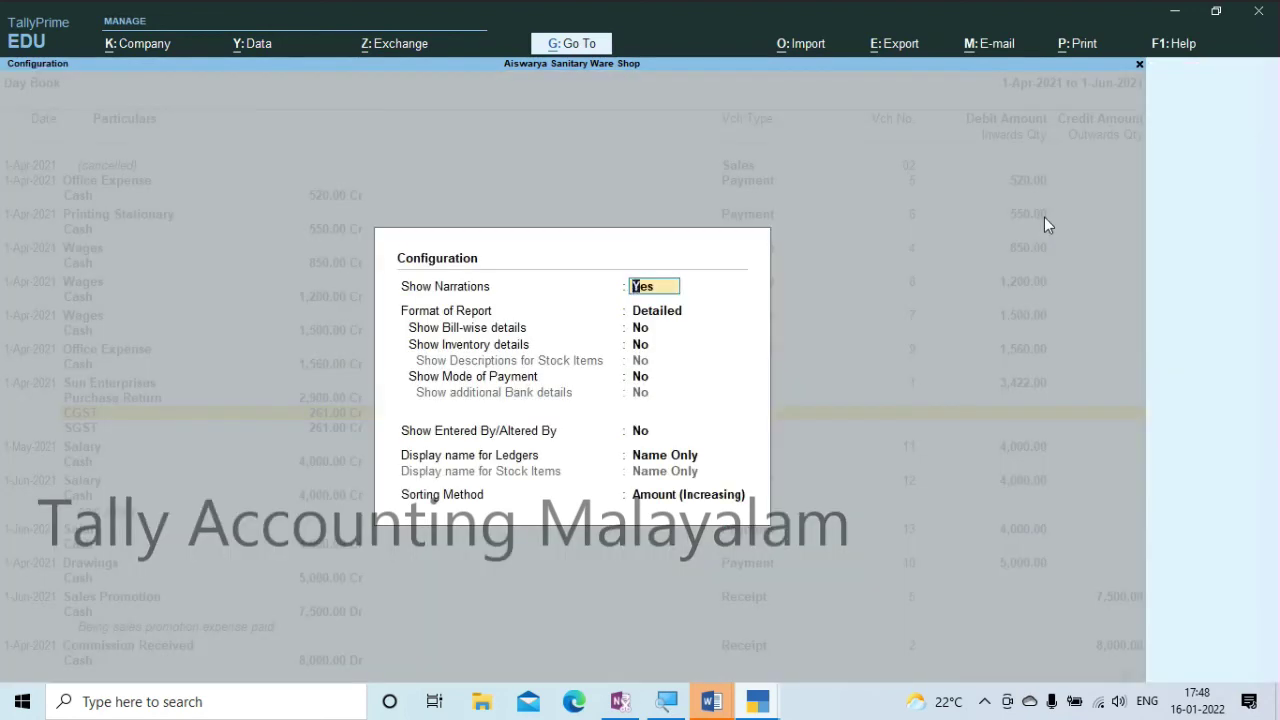
Browse the Sorting Method options, discard the change, and exit Configuration unchanged.
{"action": "key", "text": "Down"}
{"action": "key", "text": "Down"}
{"action": "key", "text": "Down"}
{"action": "key", "text": "Down"}
{"action": "key", "text": "Down"}
{"action": "key", "text": "Down"}
{"action": "key", "text": "Down"}
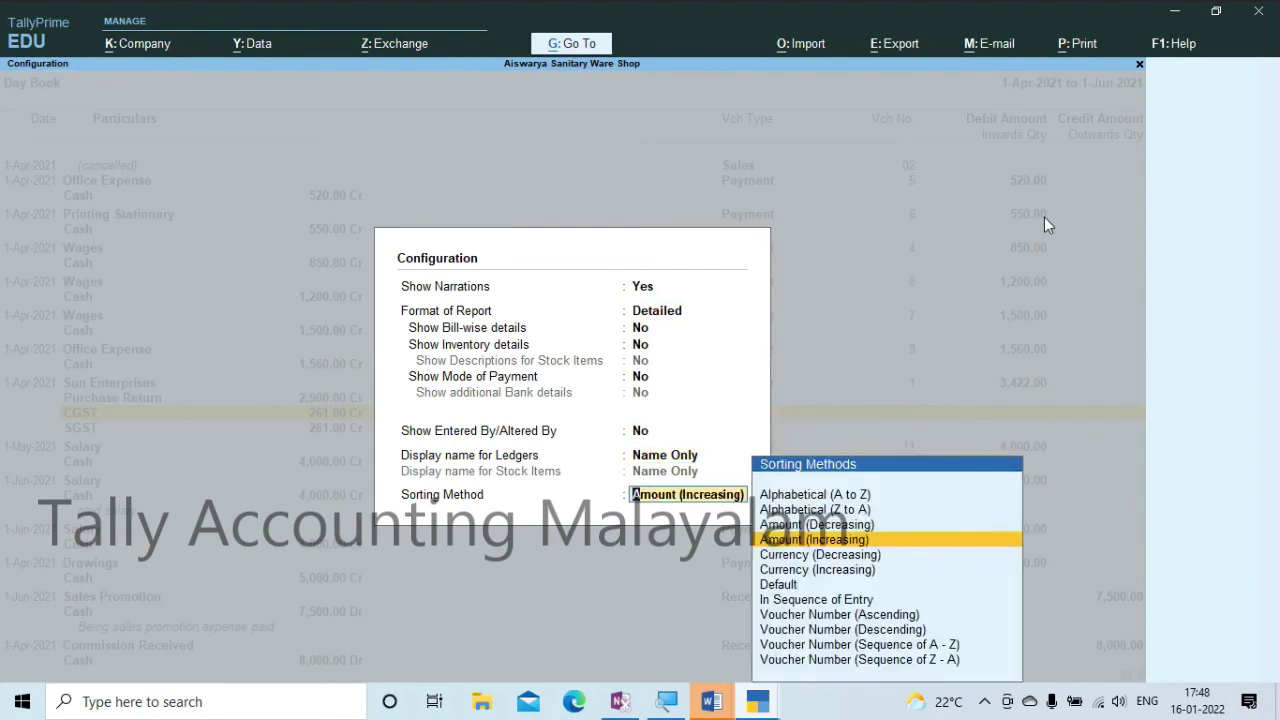
{"action": "key", "text": "Down"}
{"action": "key", "text": "Down"}
{"action": "key", "text": "Down"}
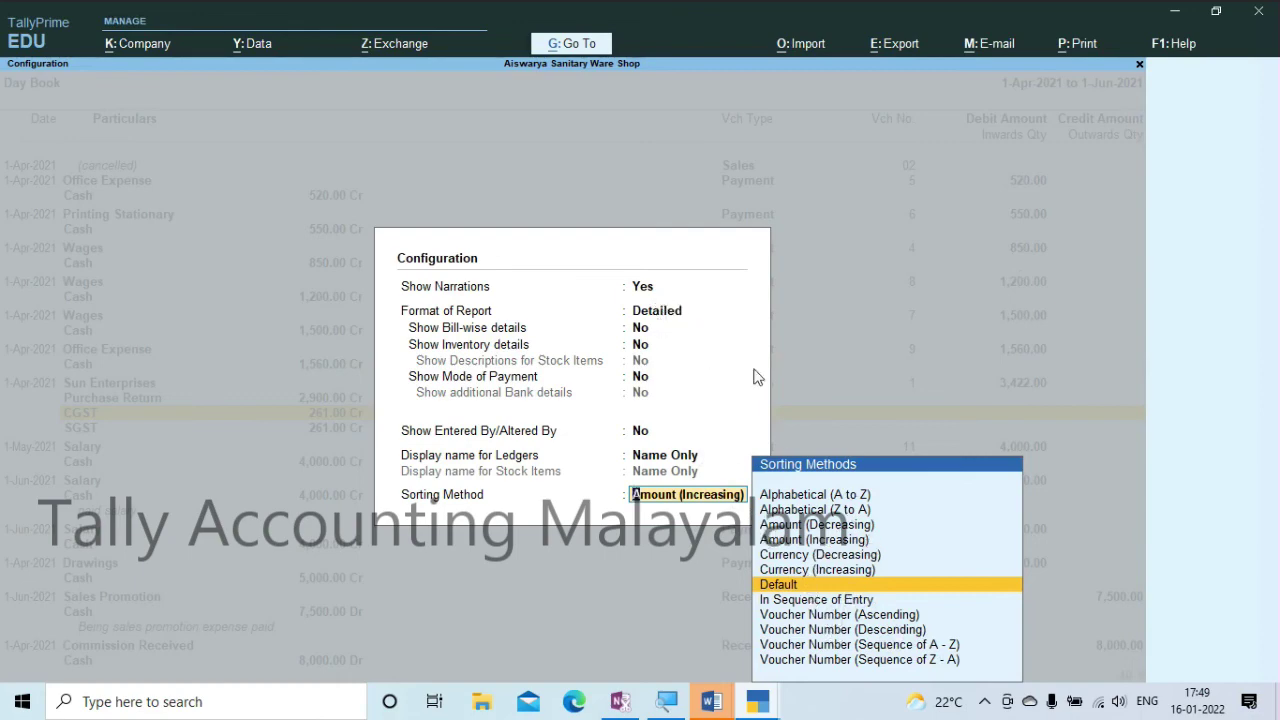
{"action": "key", "text": "BackSpace"}
{"action": "key", "text": "Escape"}
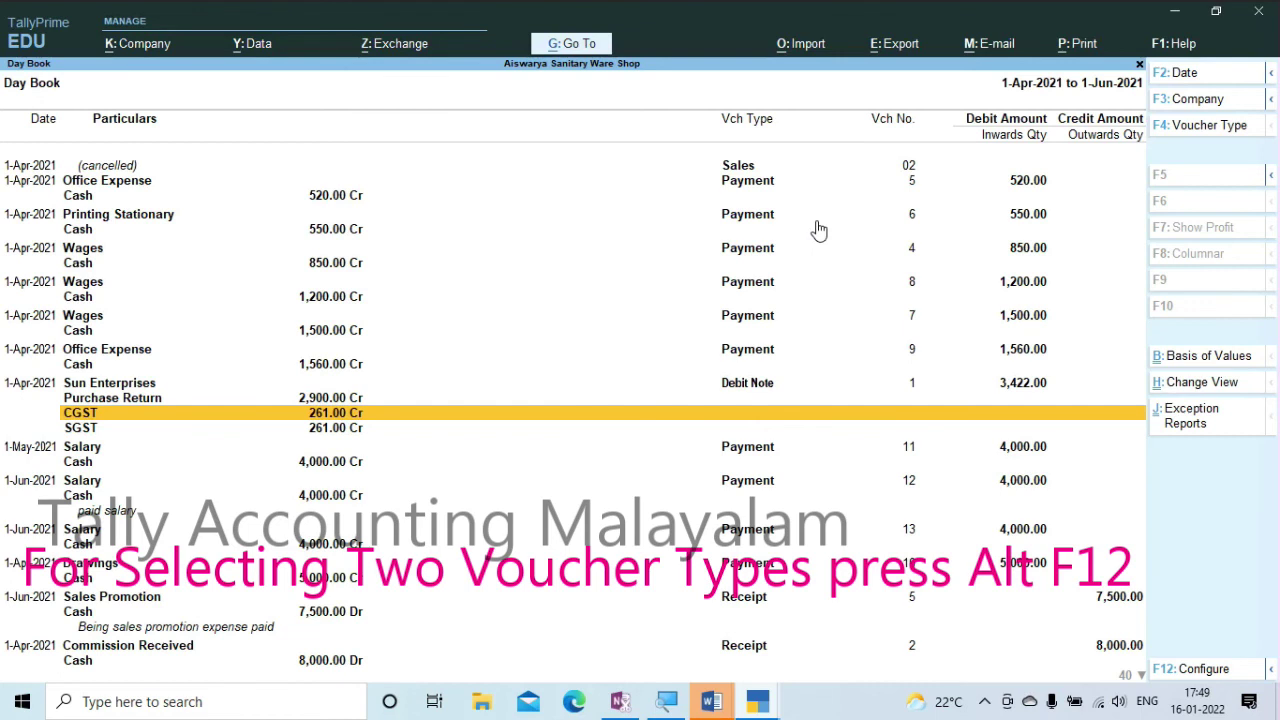
{"action": "key", "text": "alt"}
With Alt+F12, add a Day Book condition for Voucher Type name containing 'purchase'.
{"action": "key", "text": "alt+F12"}
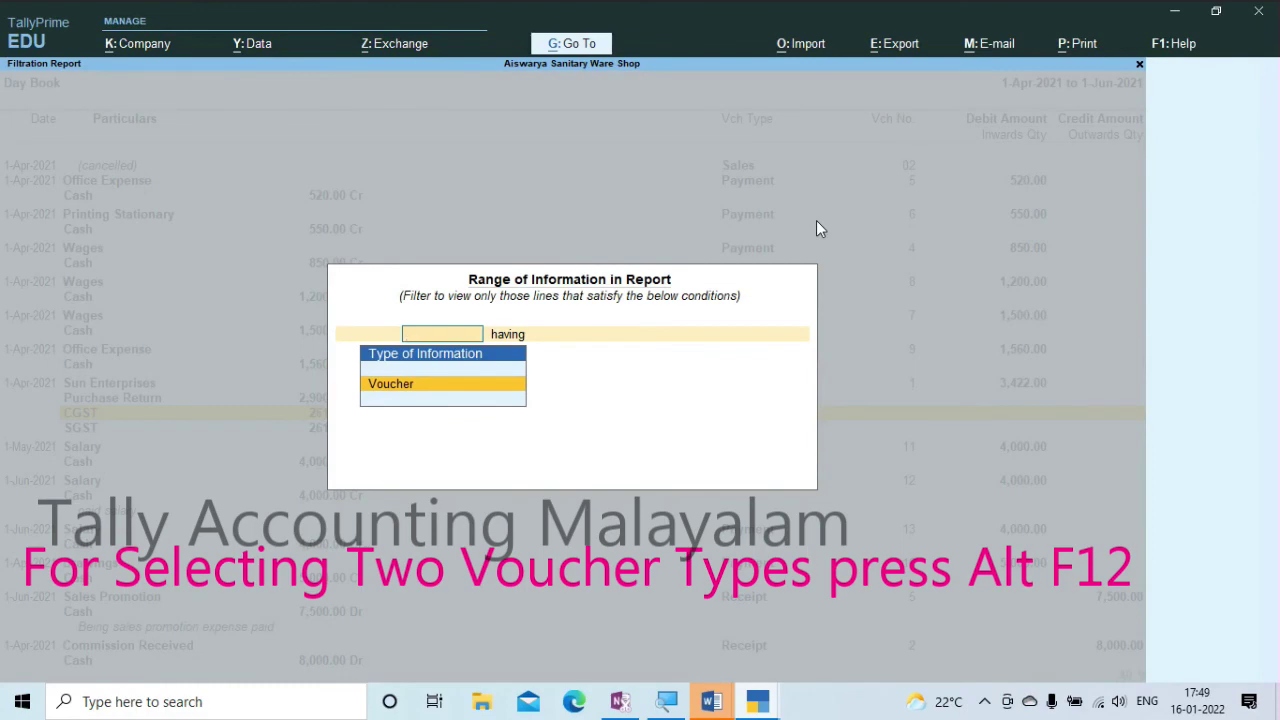
{"action": "key", "text": "Return"}
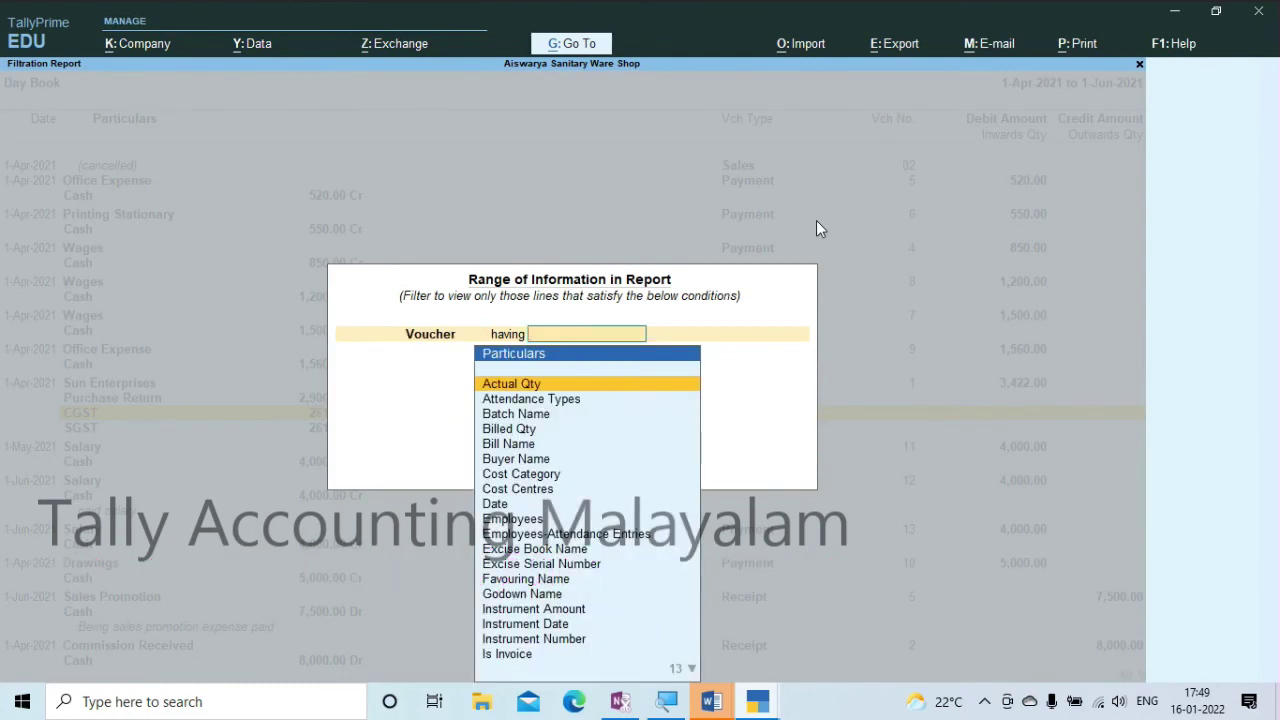
{"action": "key", "text": "Down"}
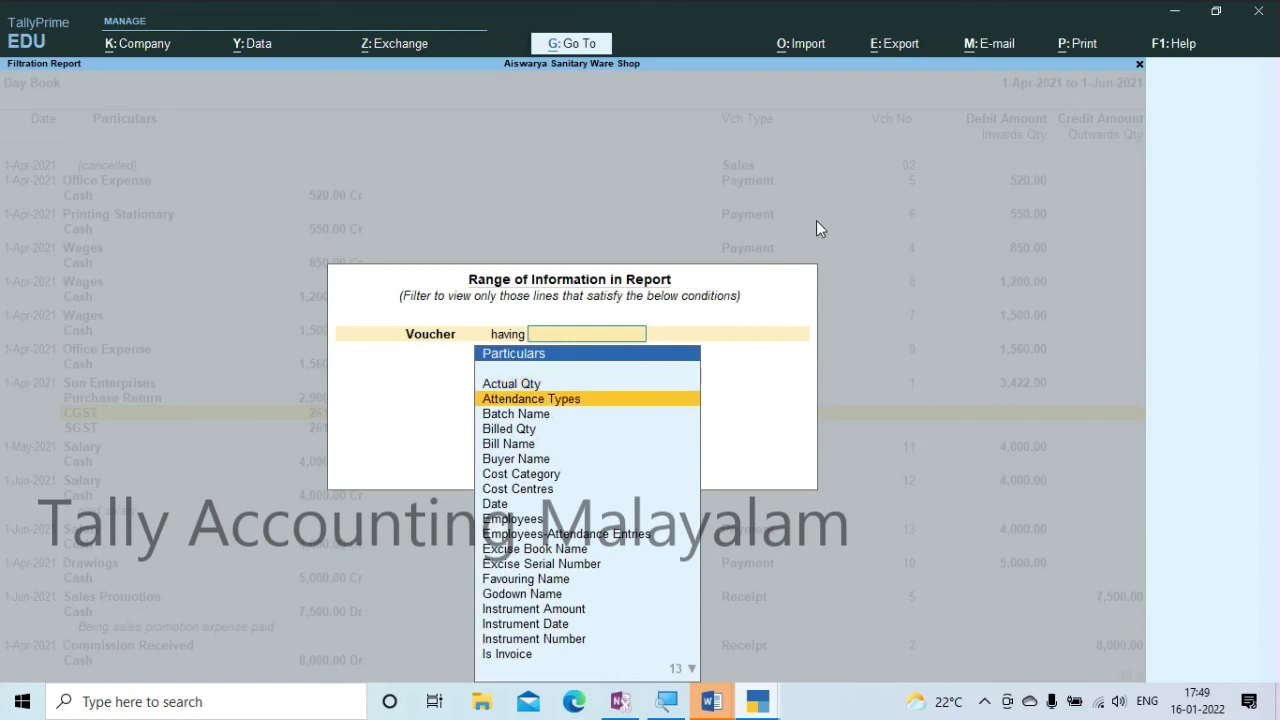
{"action": "type", "text": "v"}
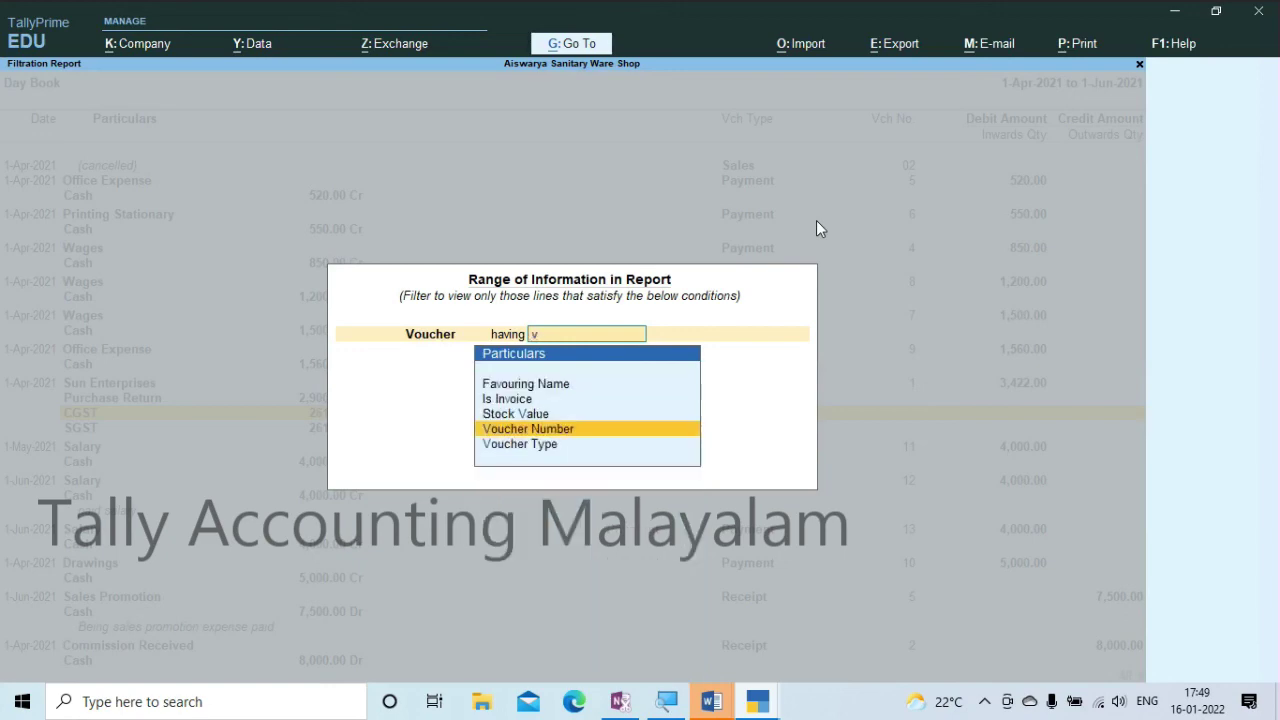
{"action": "key", "text": "Down"}
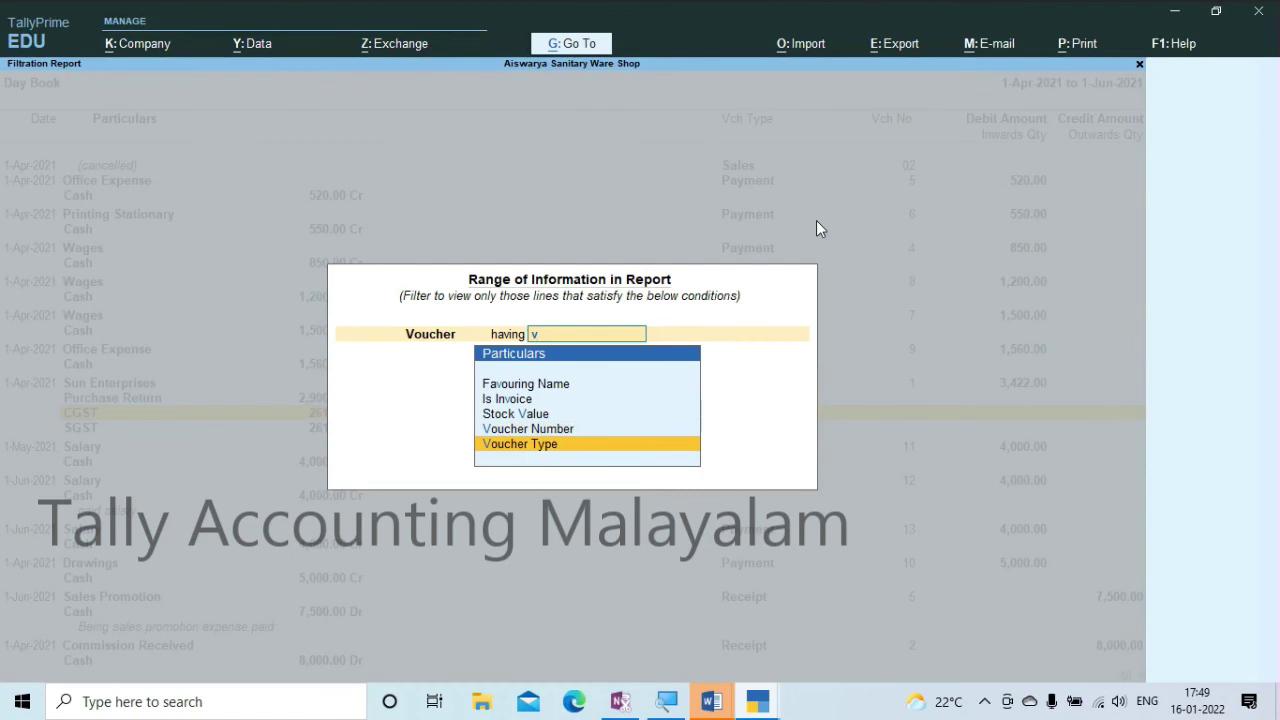
{"action": "key", "text": "Return"}
{"action": "key", "text": "Return"}
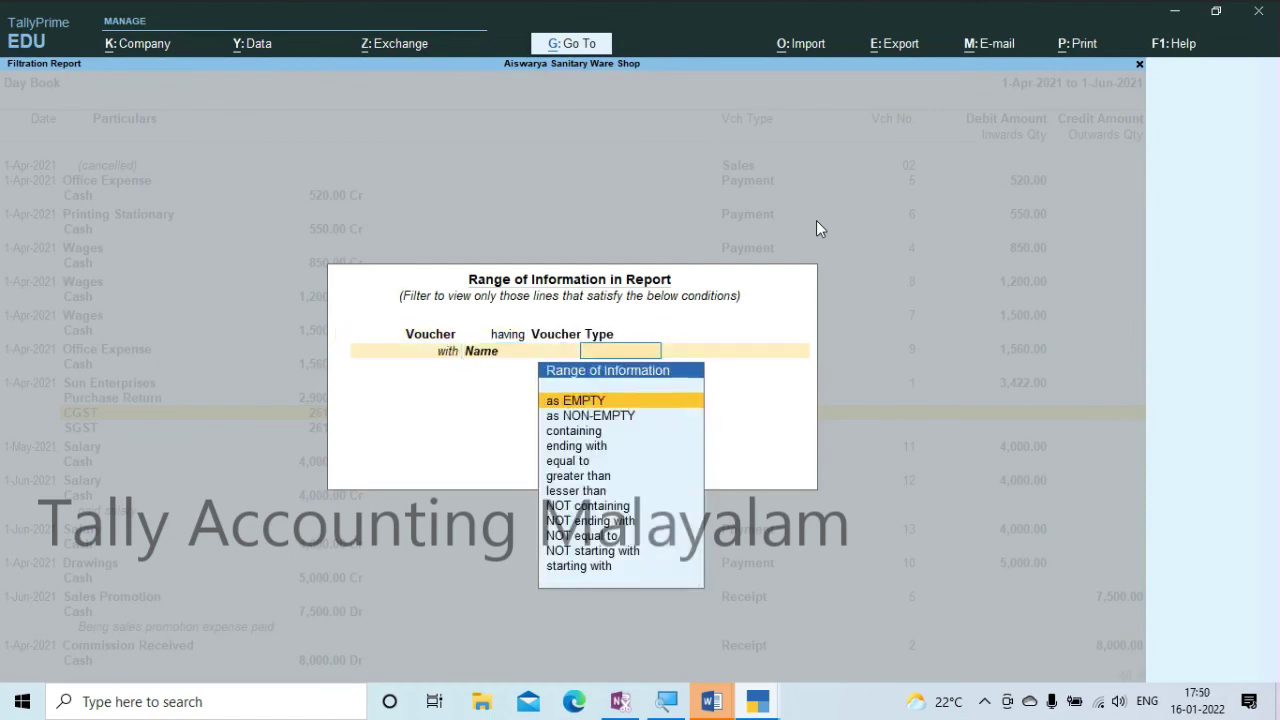
{"action": "key", "text": "Down"}
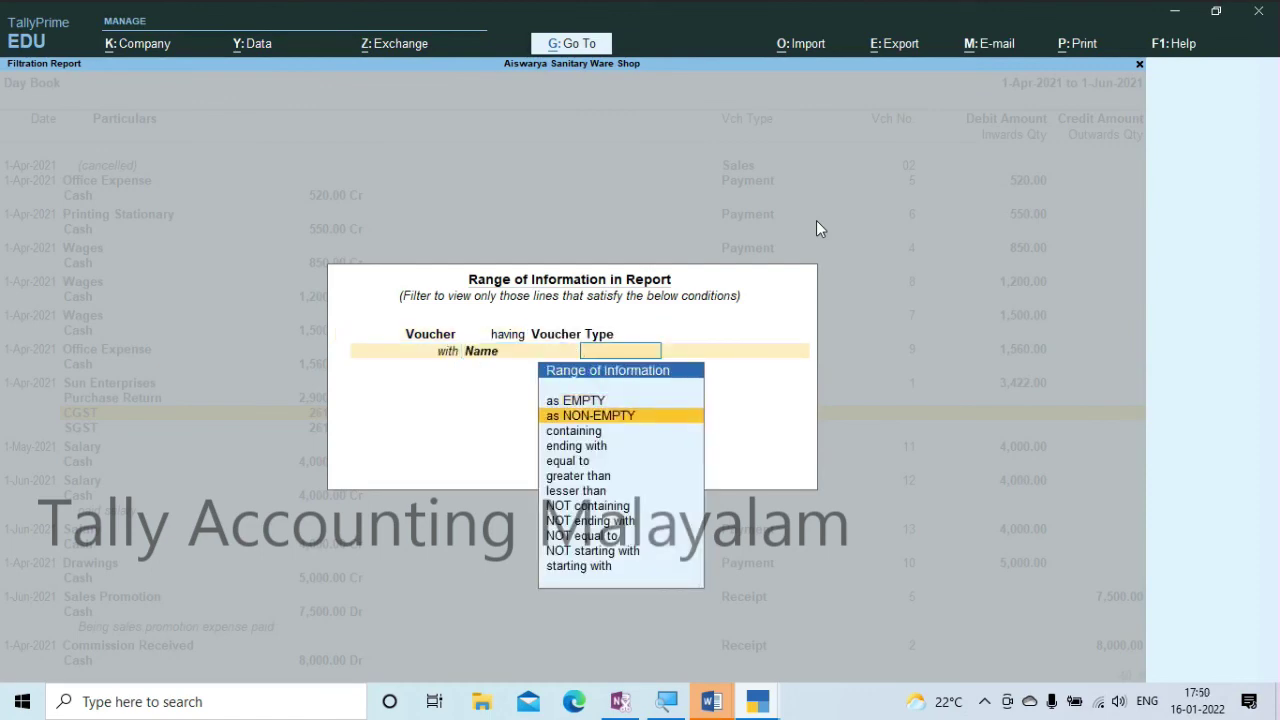
{"action": "key", "text": "Down"}
{"action": "key", "text": "Return"}
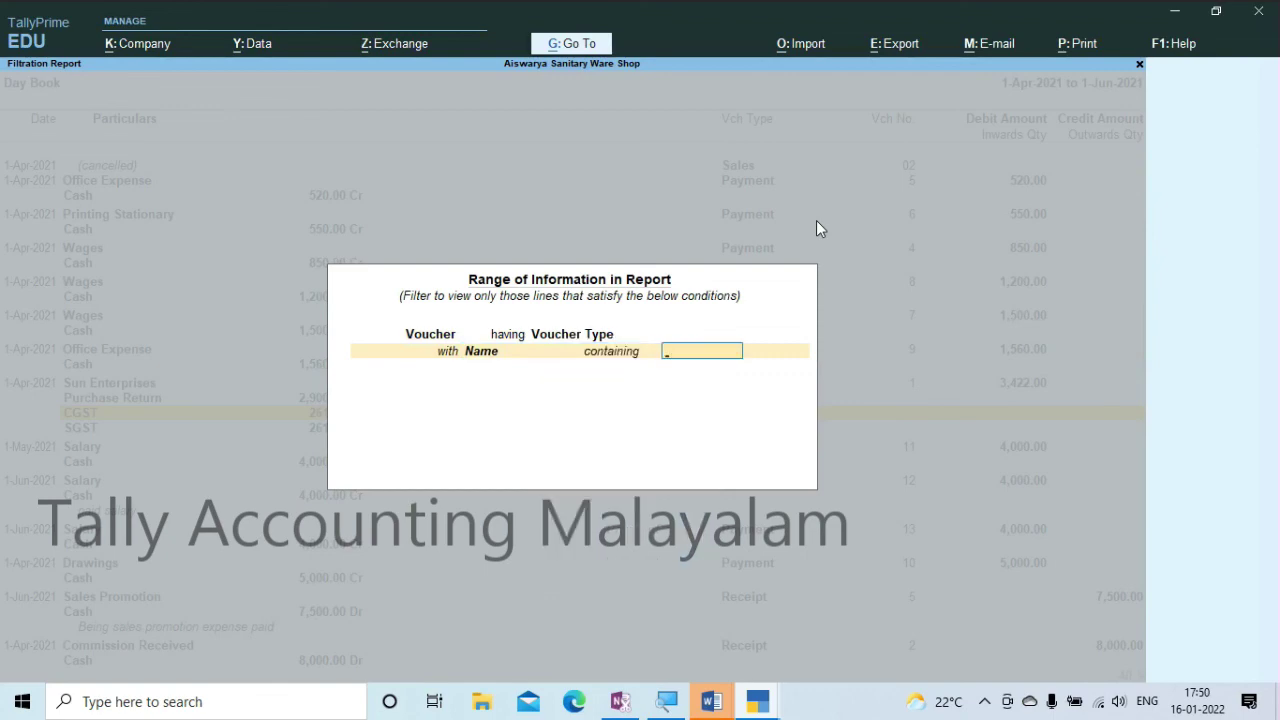
{"action": "type", "text": "purchase"}
{"action": "key", "text": "Return"}
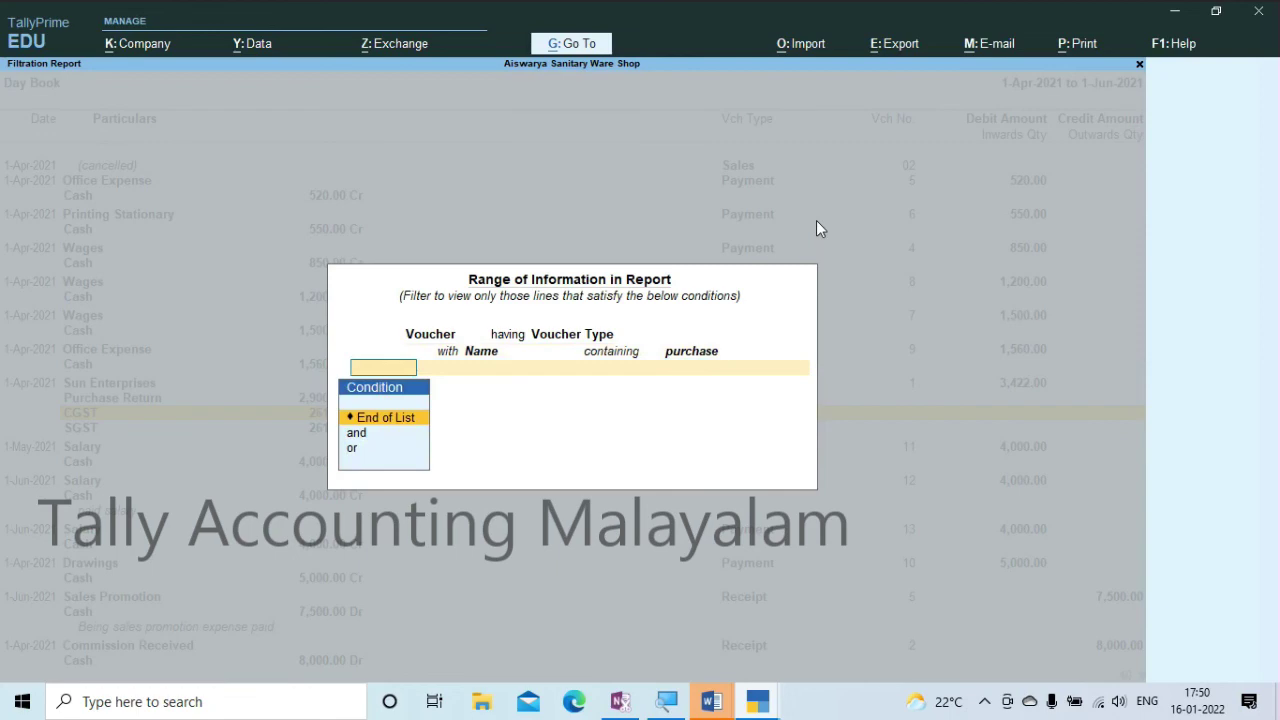
Add an OR condition for Voucher Type name containing 'sales' and apply the filter.
{"action": "key", "text": "Down"}
{"action": "key", "text": "Down"}
{"action": "key", "text": "Return"}
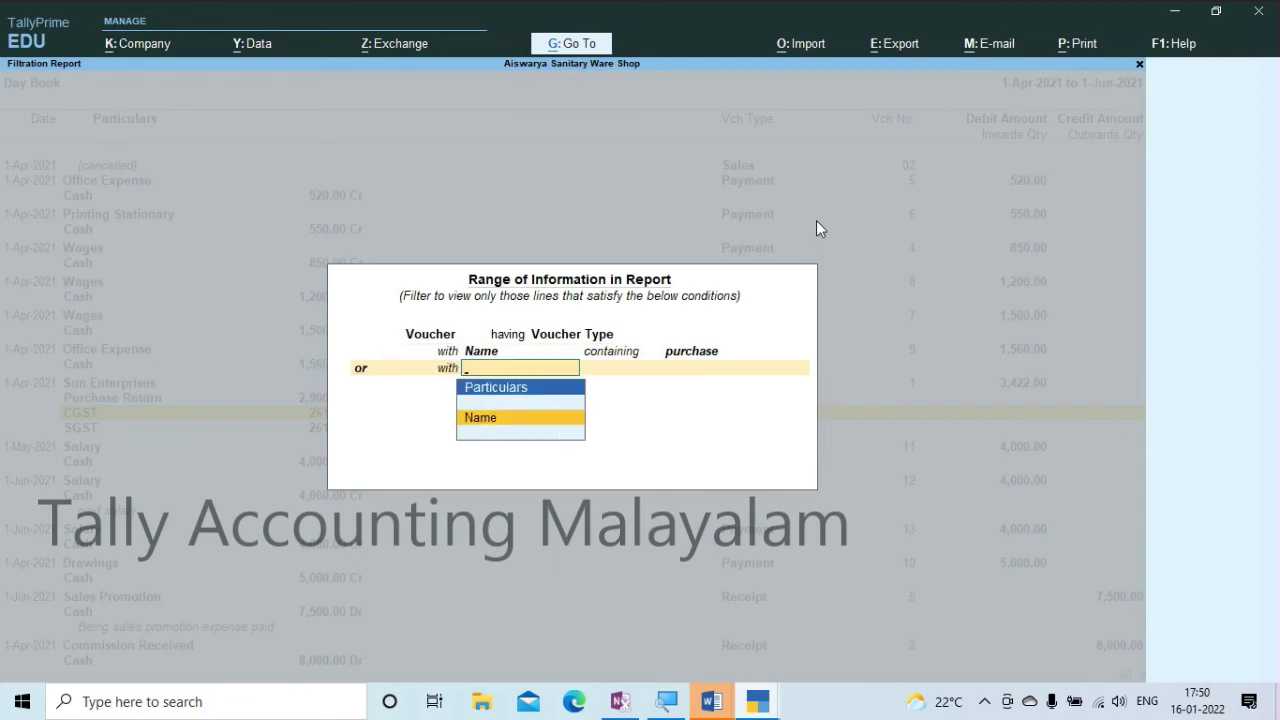
{"action": "key", "text": "Return"}
{"action": "key", "text": "Down"}
{"action": "key", "text": "Down"}
{"action": "key", "text": "Down"}
{"action": "key", "text": "Up"}
{"action": "key", "text": "Return"}
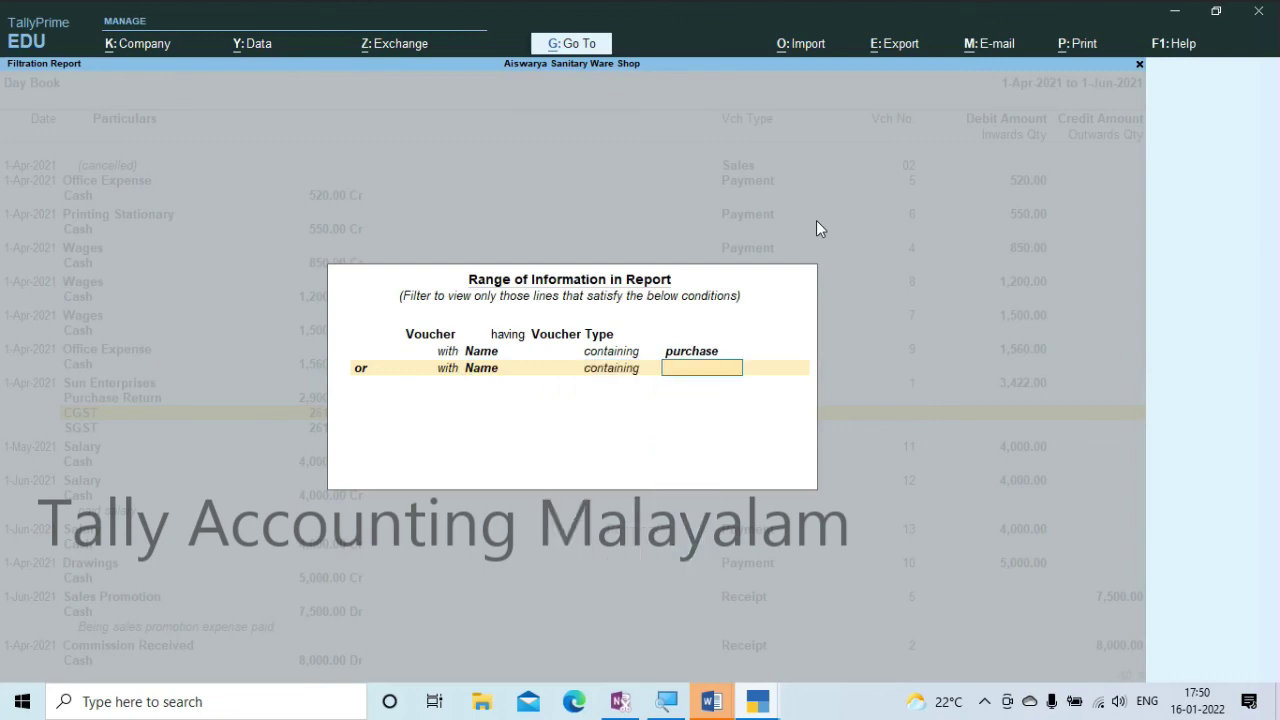
{"action": "type", "text": "sales"}
{"action": "key", "text": "Return"}
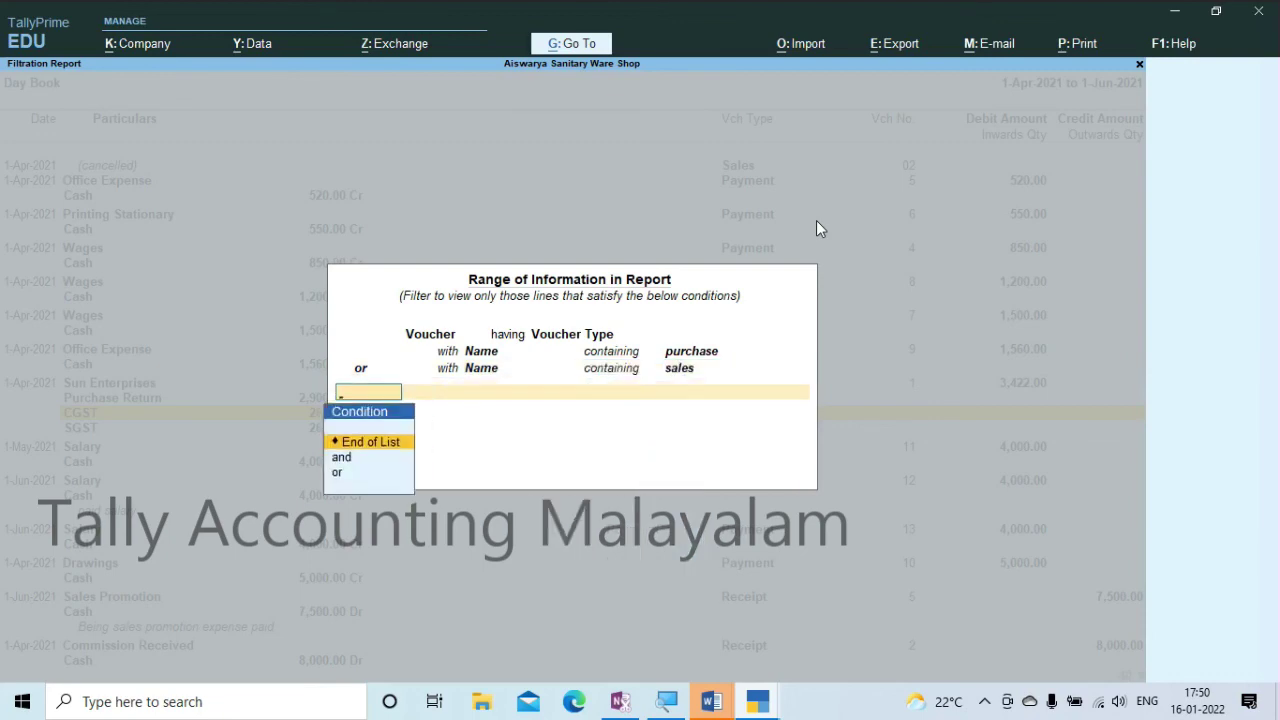
{"action": "key", "text": "Return"}
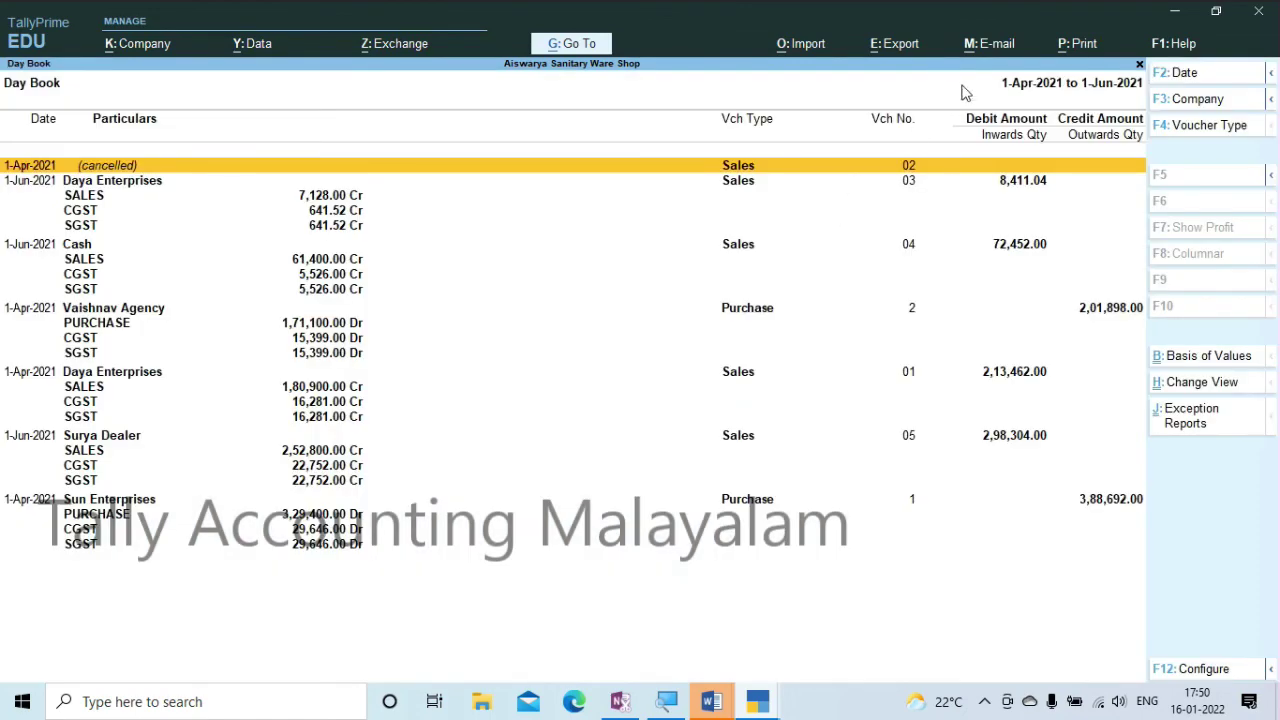